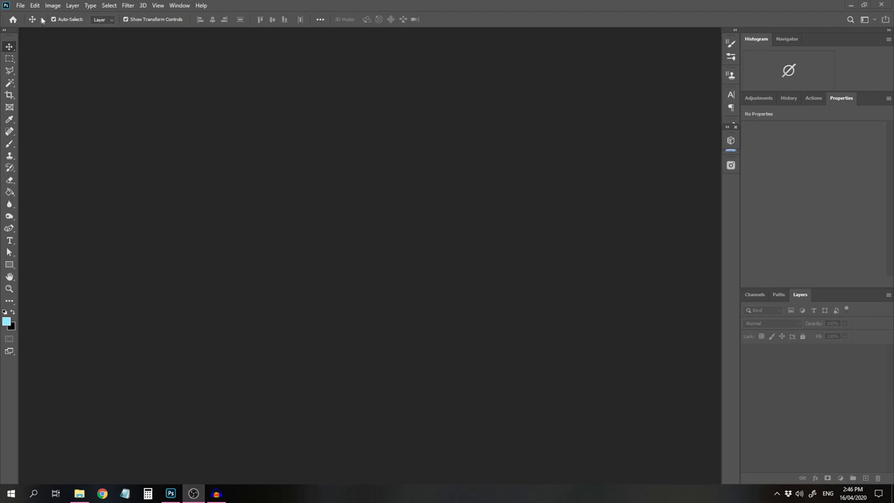
Start a new document with a width of 1620 pixels, a height of 1080 pixels and a resolution of 200 pixels/inch.
{"action": "left_click", "coordinate": [20, 6]}
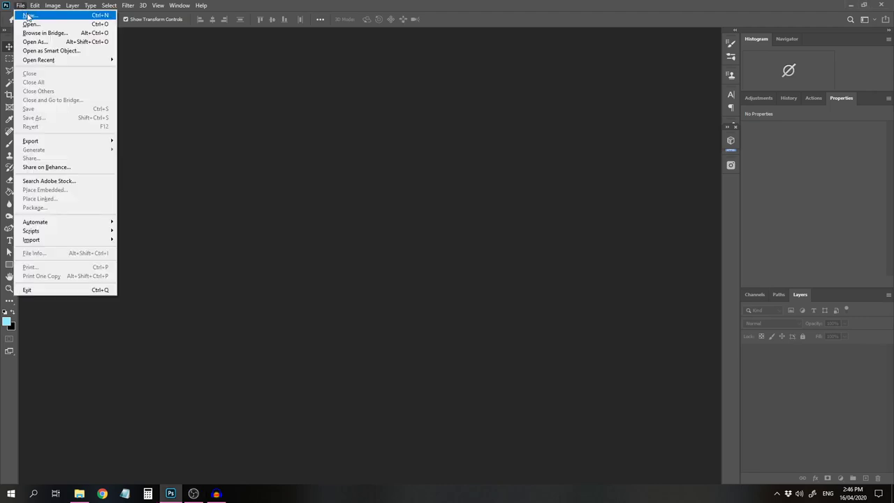
{"action": "left_click", "coordinate": [29, 14]}
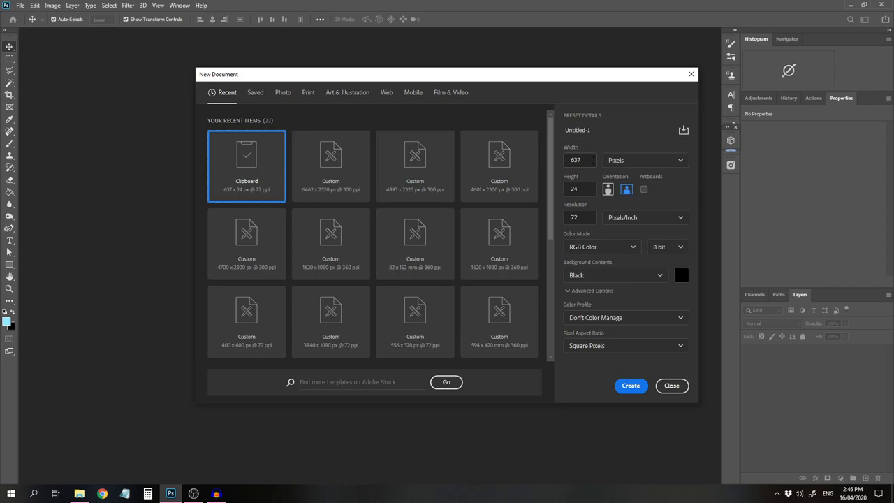
{"action": "left_click", "coordinate": [587, 158]}
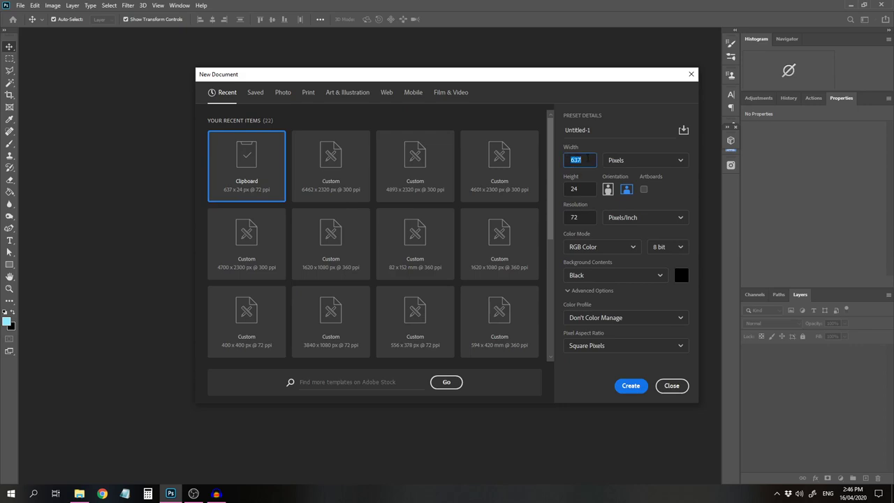
{"action": "type", "text": "1620"}
{"action": "left_click", "coordinate": [587, 190]}
{"action": "type", "text": "1080"}
{"action": "left_click", "coordinate": [586, 218]}
{"action": "type", "text": "200"}
Set the colour depth to 16 bit and the colour profile to Working RGB: sRGB IEC61966-2.1, and create the document.
{"action": "left_click", "coordinate": [677, 252]}
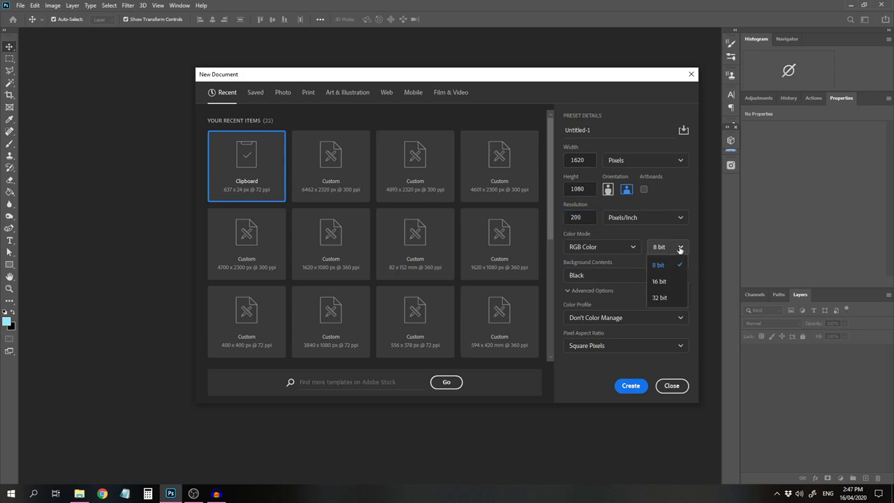
{"action": "left_click", "coordinate": [669, 273]}
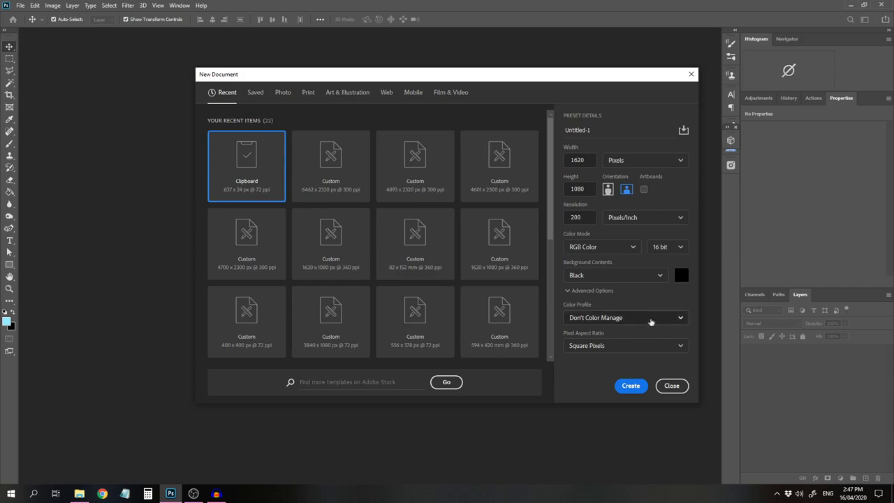
{"action": "left_click", "coordinate": [684, 318]}
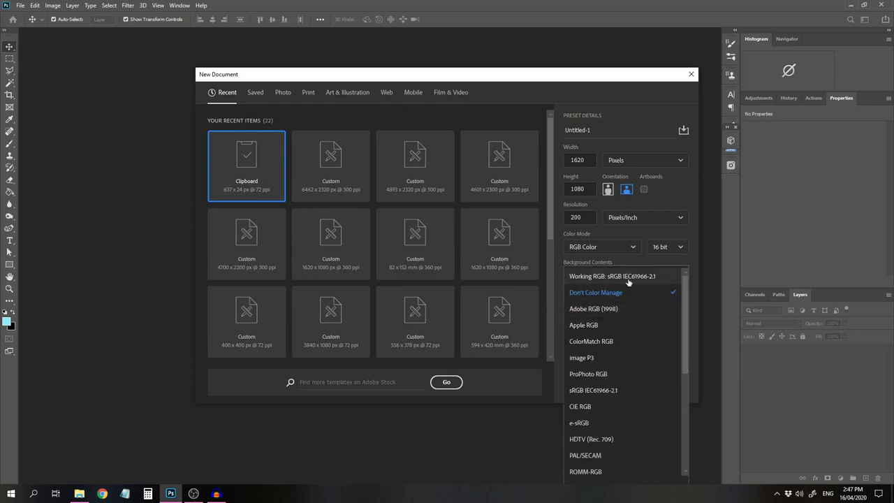
{"action": "left_click", "coordinate": [630, 280]}
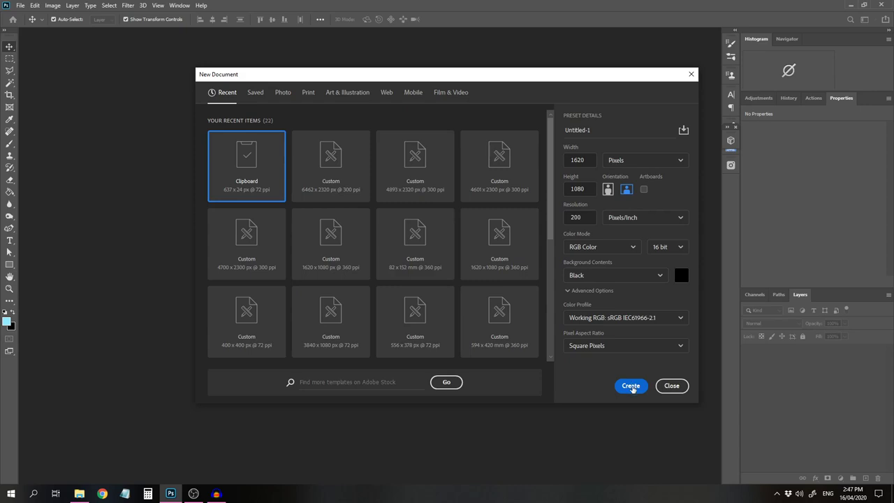
{"action": "left_click", "coordinate": [633, 388]}
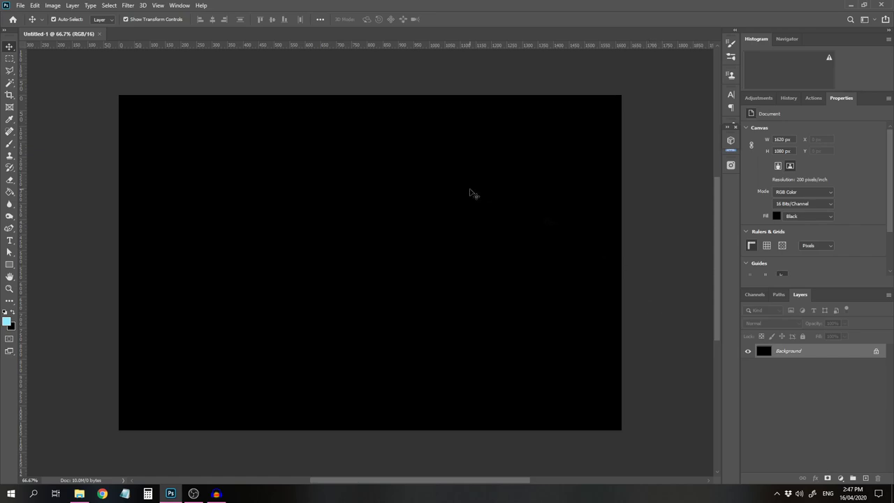
Start a new guide layout with 3 columns, an empty column width, centered columns and existing guides cleared.
{"action": "left_click", "coordinate": [158, 6]}
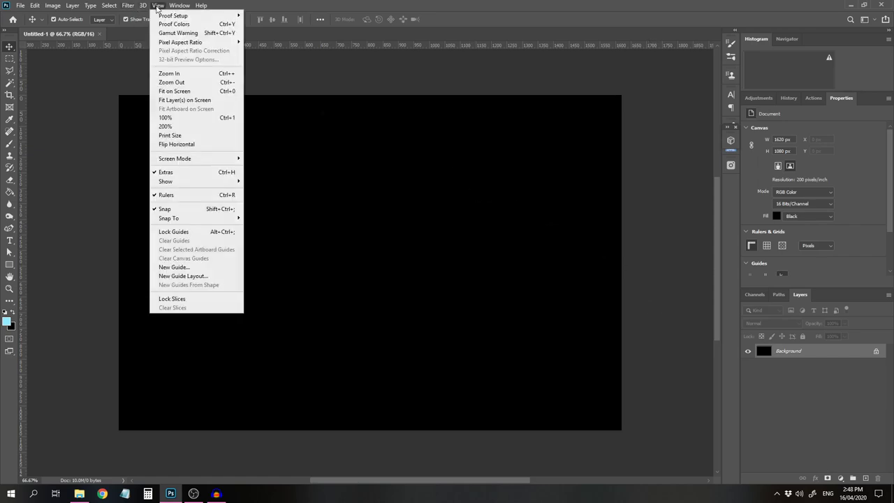
{"action": "left_click", "coordinate": [186, 277]}
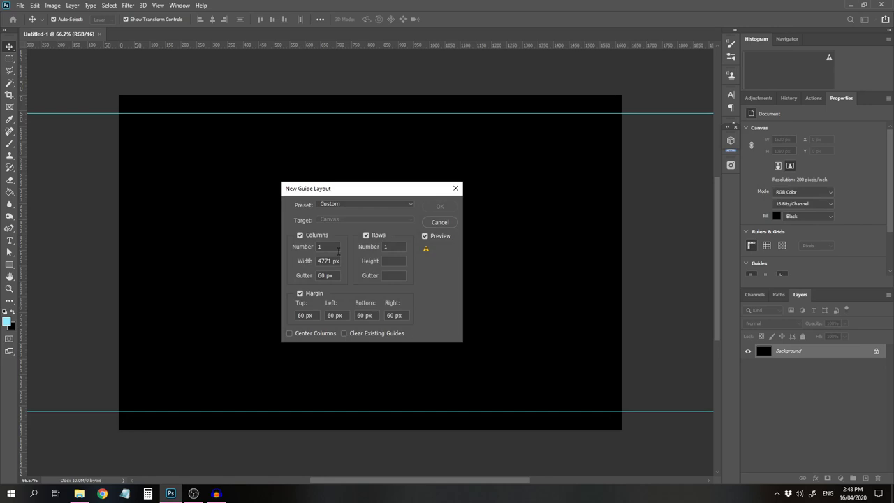
{"action": "double_click", "coordinate": [319, 247]}
{"action": "left_click_drag", "start_coordinate": [318, 261], "coordinate": [347, 264]}
{"action": "key", "text": "BackSpace"}
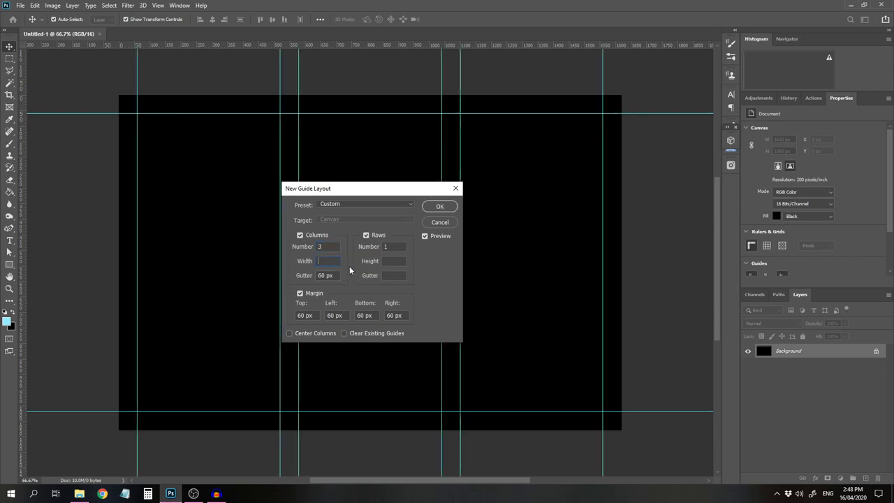
{"action": "left_click", "coordinate": [344, 334]}
{"action": "left_click", "coordinate": [291, 336]}
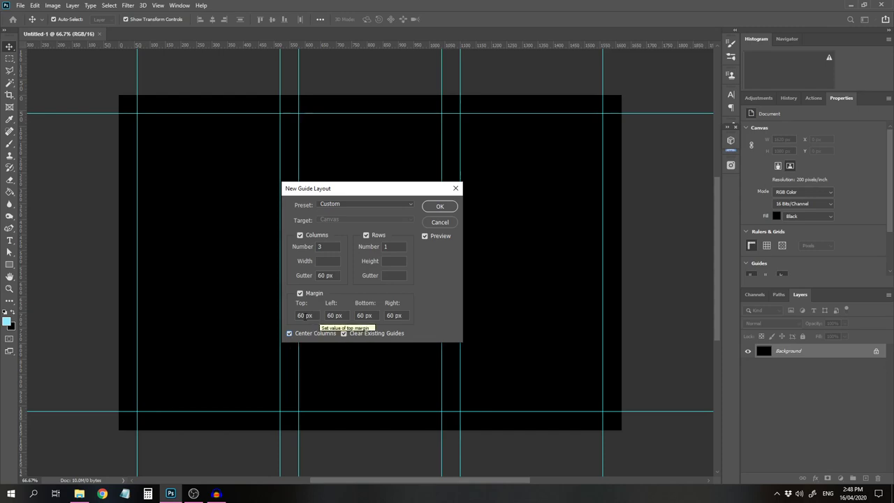
Set the top, left, bottom and right margins of the guide layout to 50 px each.
{"action": "left_click", "coordinate": [296, 316]}
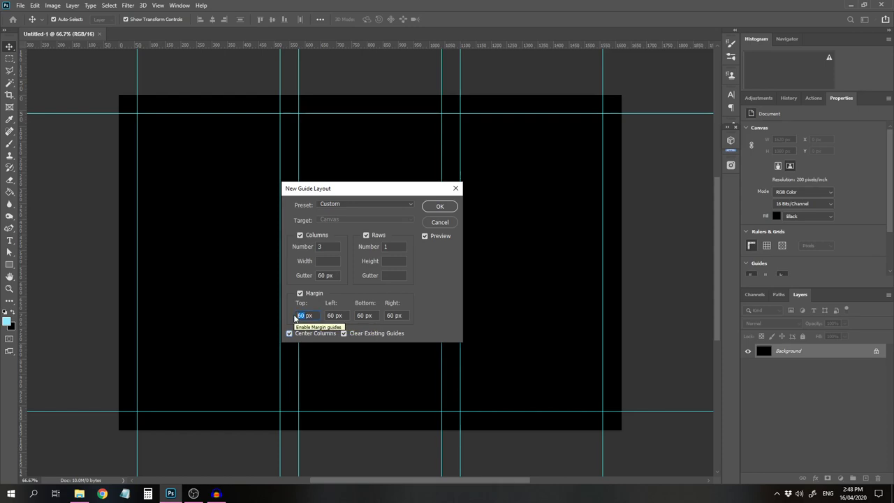
{"action": "type", "text": "50"}
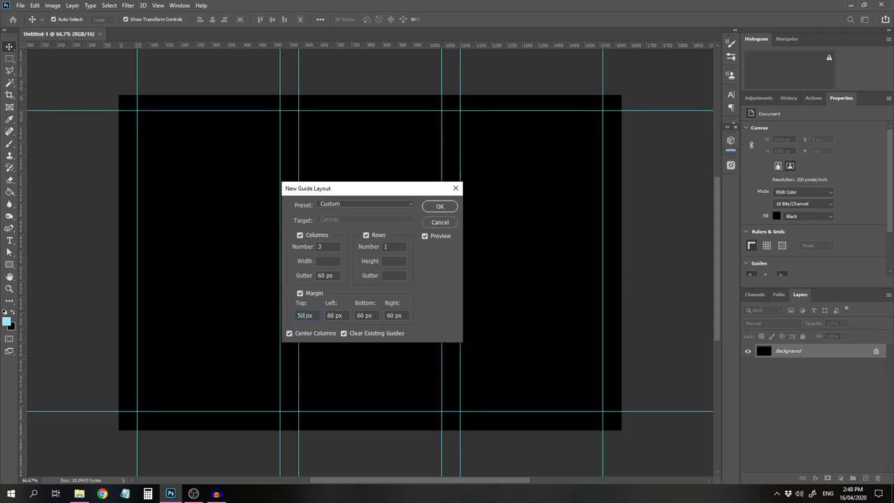
{"action": "double_click", "coordinate": [330, 316]}
{"action": "type", "text": "50"}
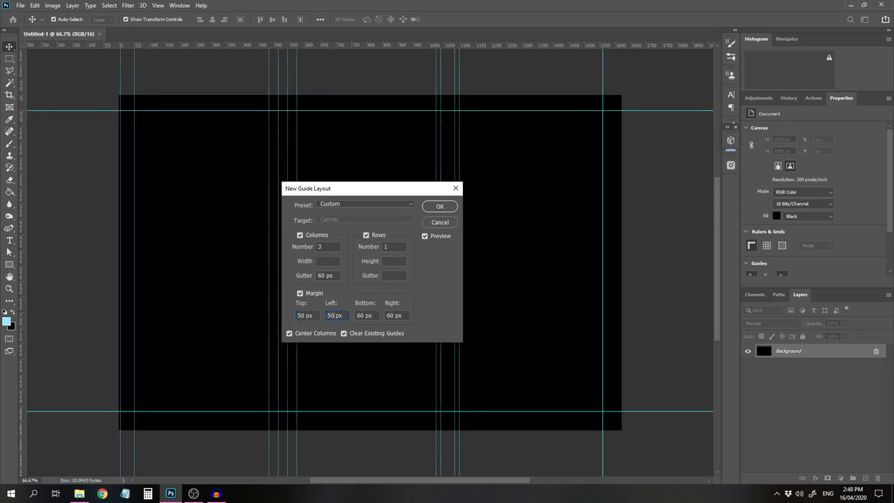
{"action": "key", "text": "Tab"}
{"action": "type", "text": "50"}
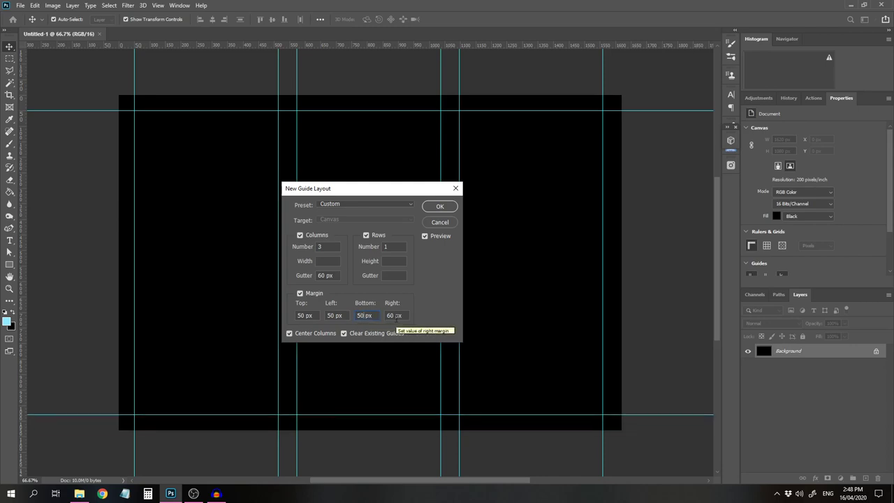
{"action": "double_click", "coordinate": [393, 316]}
{"action": "type", "text": "50"}
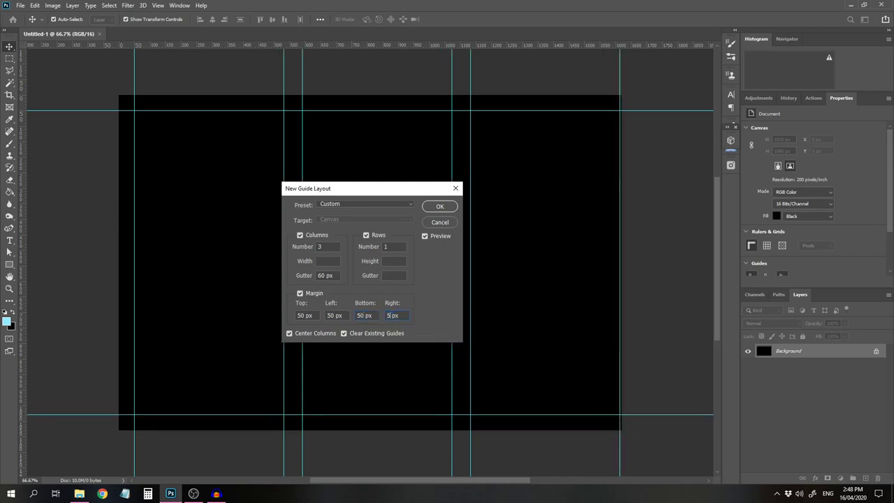
Set the column gutter of the guide layout to 50 px.
{"action": "double_click", "coordinate": [323, 275]}
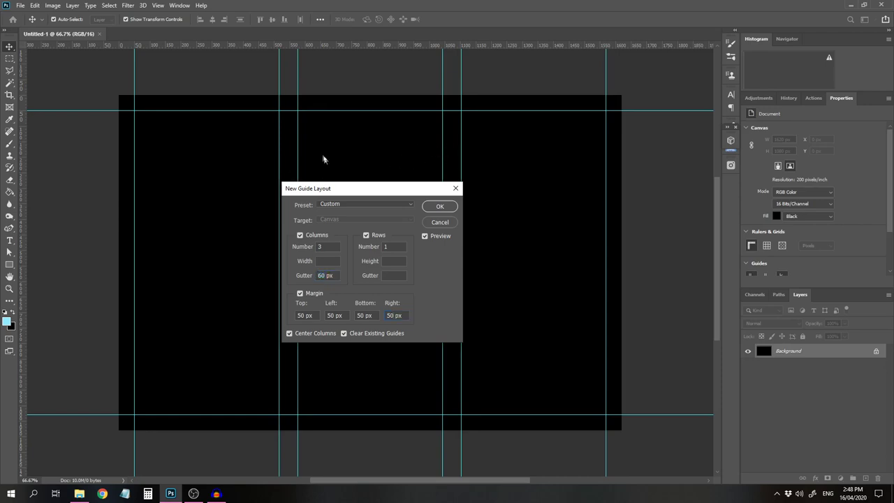
{"action": "double_click", "coordinate": [324, 275]}
{"action": "type", "text": "50"}
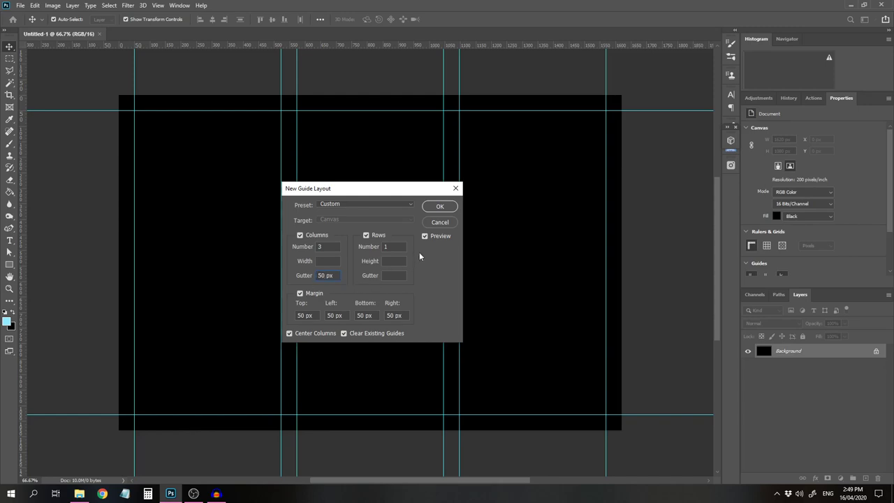
Save the guide layout as a preset named Triptych and apply the guides to the canvas.
{"action": "left_click", "coordinate": [411, 206]}
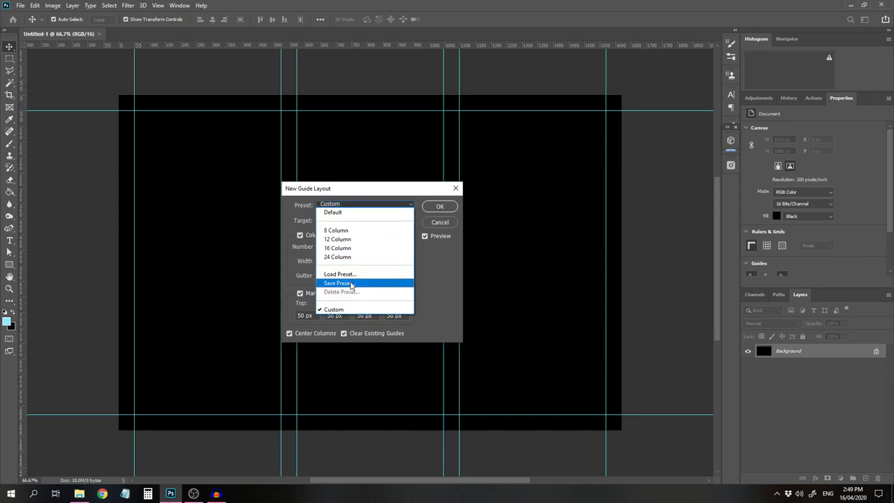
{"action": "left_click", "coordinate": [351, 284]}
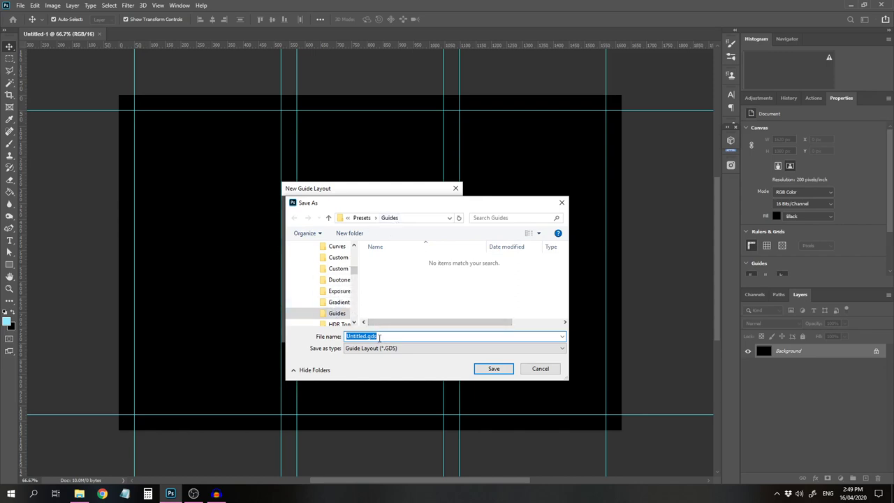
{"action": "type", "text": "tR"}
{"action": "type", "text": "iptych"}
{"action": "left_click", "coordinate": [493, 370]}
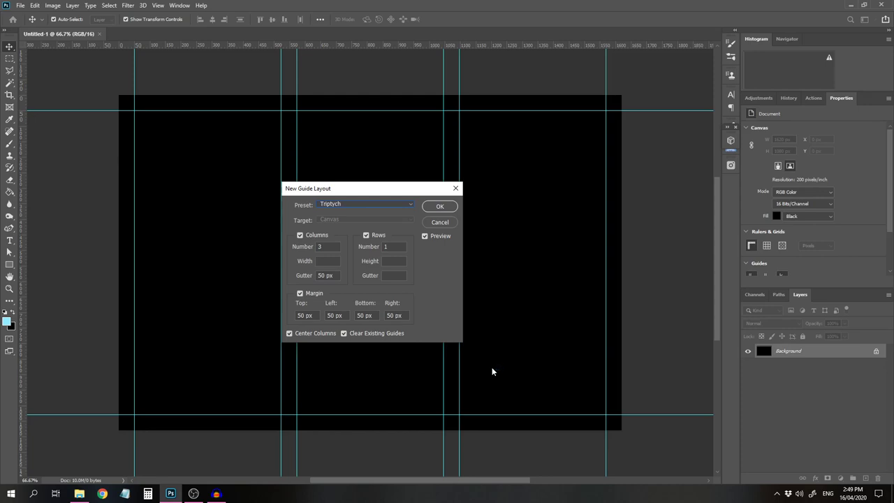
{"action": "left_click", "coordinate": [440, 207]}
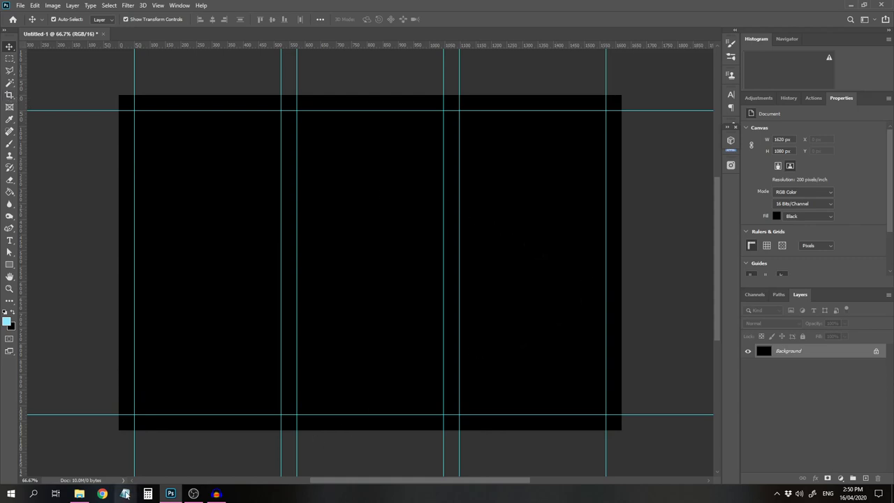
Place twirl 1.jpg from the Triptych folder over the left guide column, flush with the canvas edge, and commit the placement.
{"action": "left_click", "coordinate": [79, 494]}
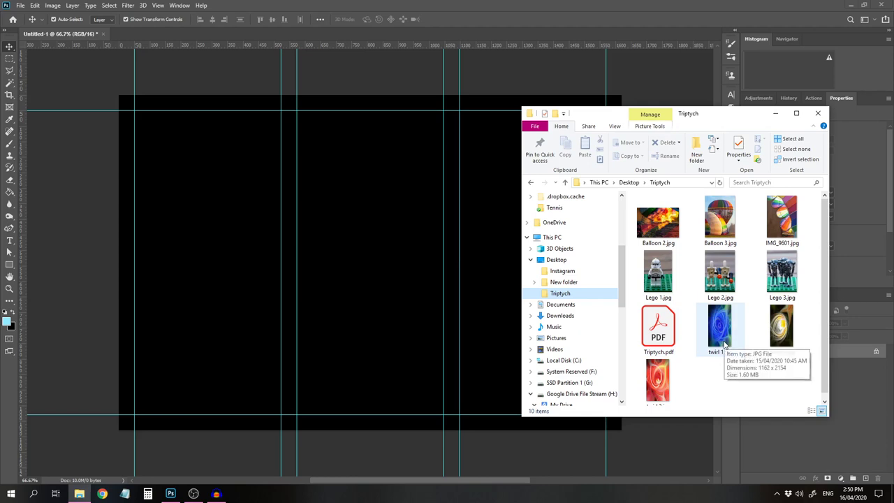
{"action": "left_click_drag", "start_coordinate": [724, 343], "coordinate": [224, 328]}
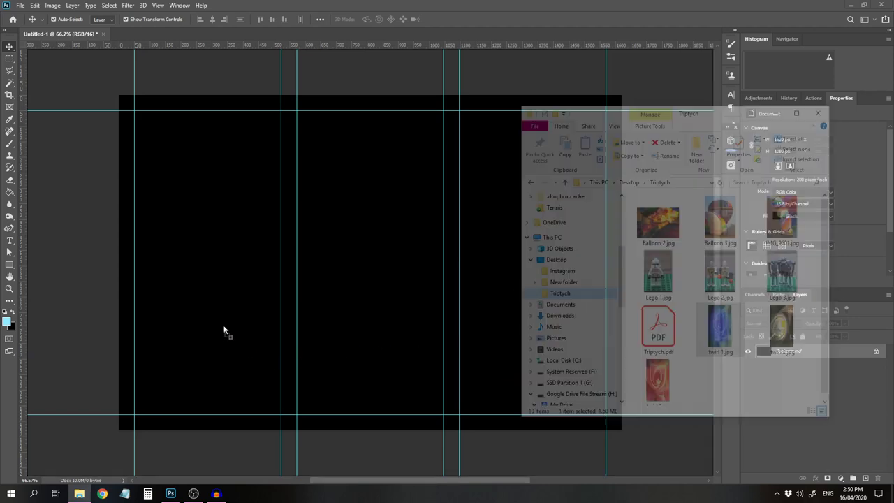
{"action": "left_click_drag", "start_coordinate": [378, 312], "coordinate": [222, 314]}
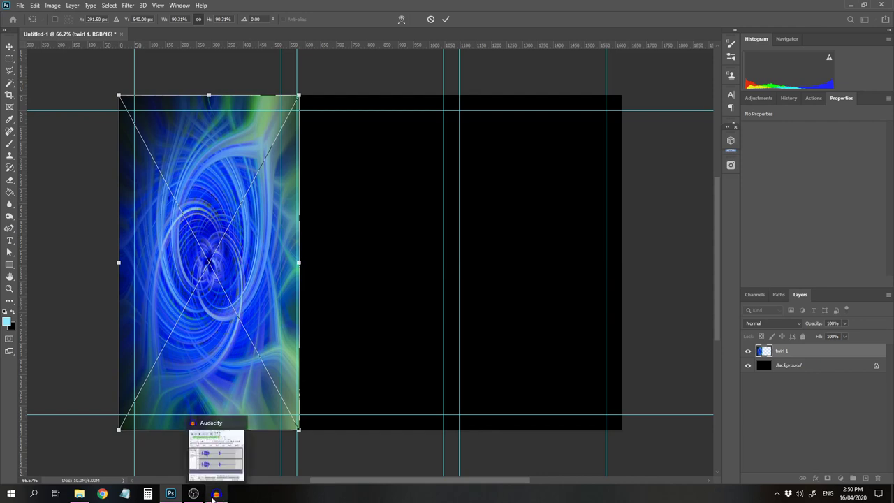
{"action": "left_click", "coordinate": [79, 494]}
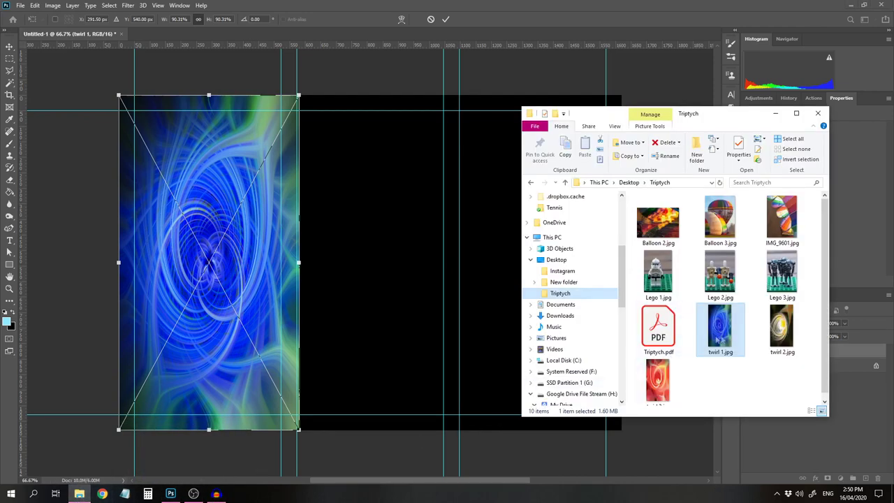
{"action": "left_click_drag", "start_coordinate": [783, 330], "coordinate": [749, 314]}
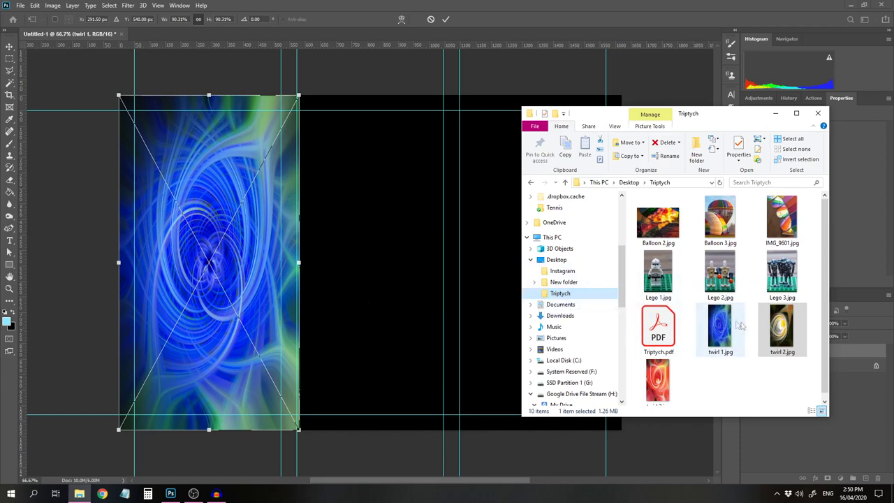
{"action": "left_click", "coordinate": [446, 19]}
{"action": "left_click", "coordinate": [445, 19]}
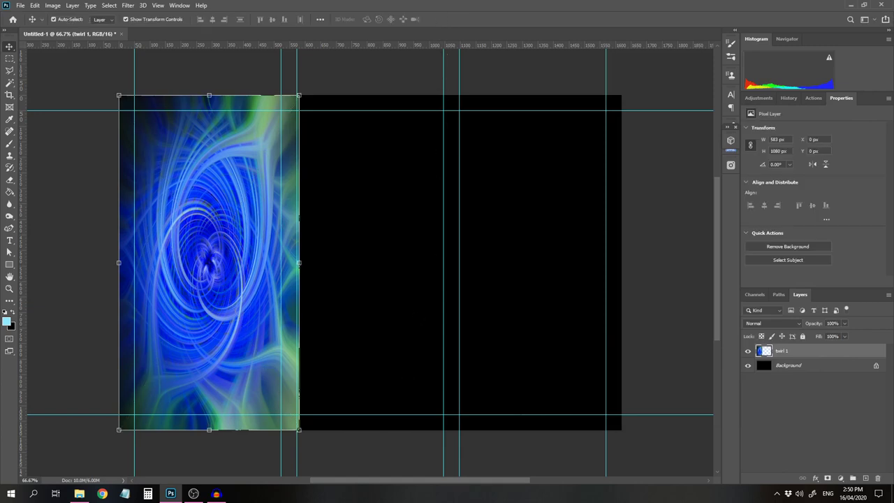
Scale the twirl 1 image down to about 535 by 992 px so it slightly overlaps the left column's guides.
{"action": "left_click_drag", "start_coordinate": [299, 429], "coordinate": [293, 419]}
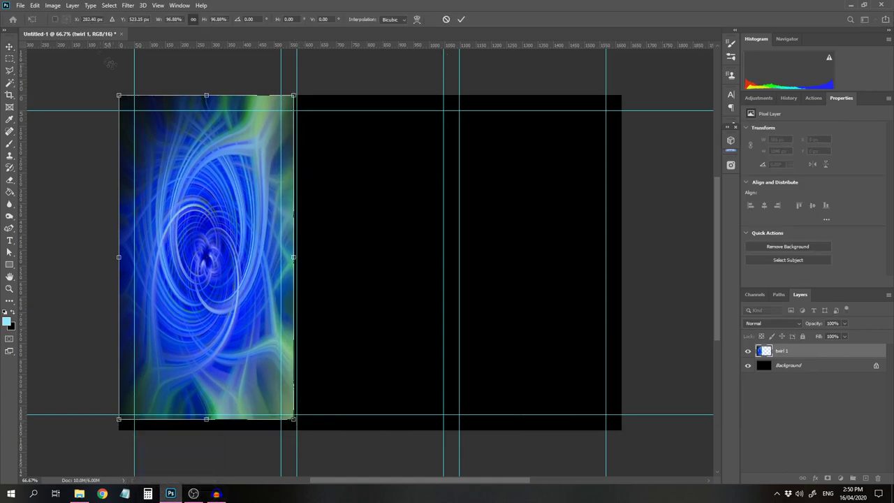
{"action": "left_click_drag", "start_coordinate": [119, 95], "coordinate": [125, 106]}
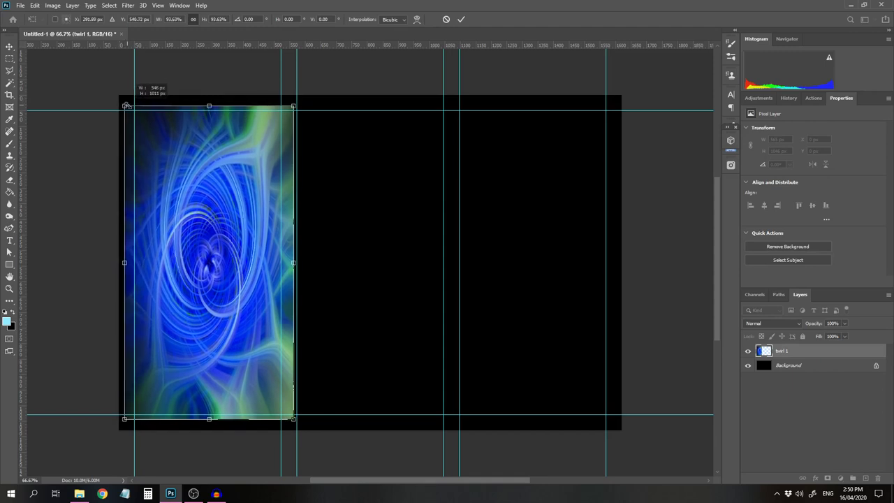
{"action": "left_click_drag", "start_coordinate": [293, 263], "coordinate": [289, 263]}
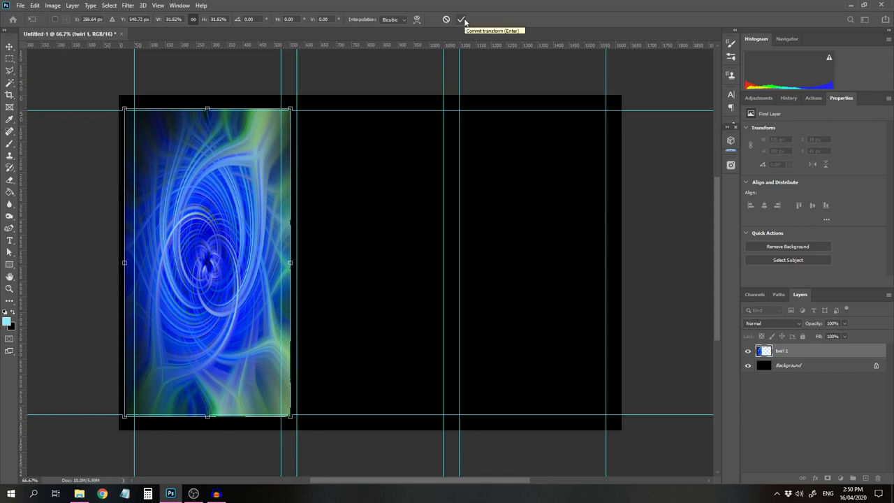
{"action": "left_click", "coordinate": [465, 20]}
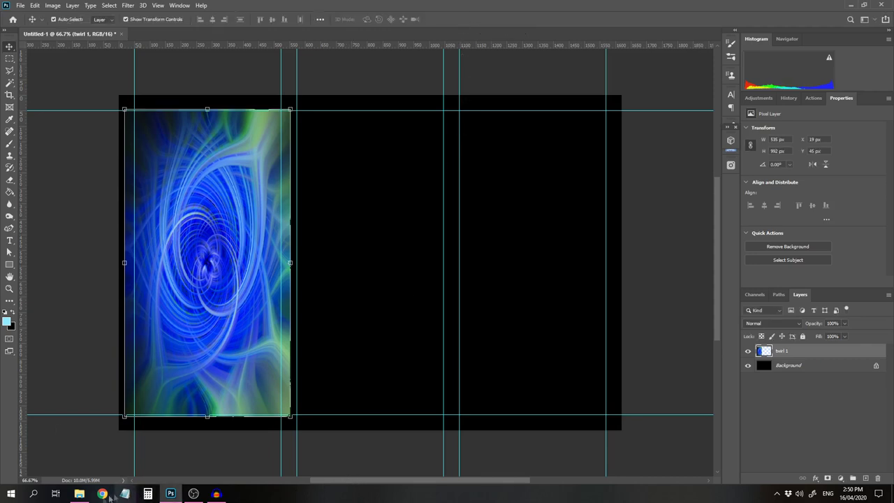
Place twirl 2.jpg from the Triptych folder over the middle guide column, scale it to about 549 by 1019 px and commit it.
{"action": "mouse_move", "coordinate": [82, 495]}
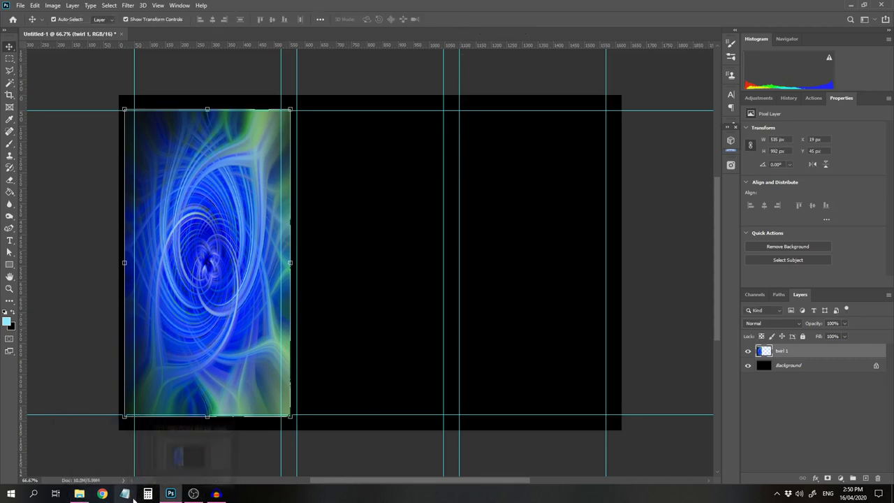
{"action": "left_click", "coordinate": [77, 493]}
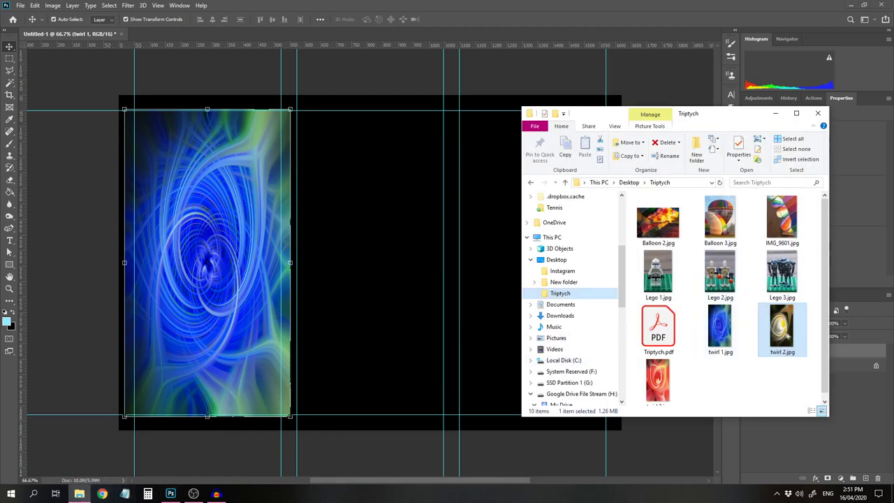
{"action": "left_click", "coordinate": [781, 334]}
{"action": "left_click_drag", "start_coordinate": [781, 334], "coordinate": [356, 315]}
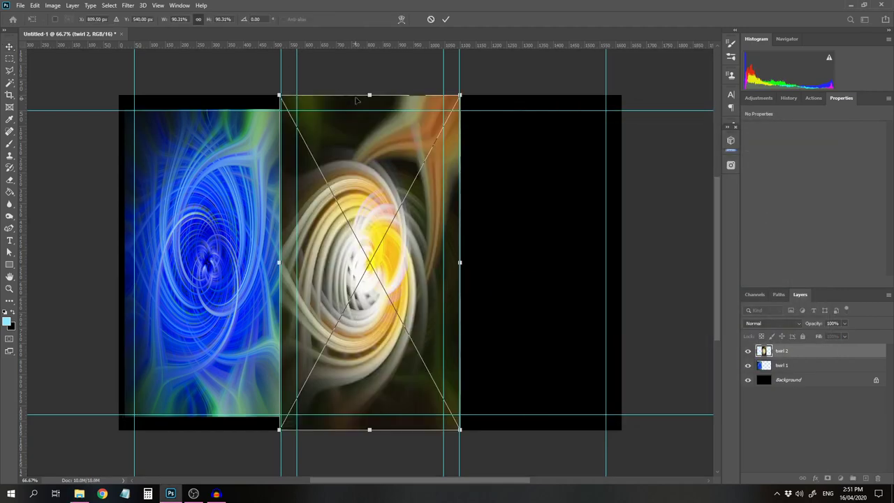
{"action": "left_click_drag", "start_coordinate": [370, 95], "coordinate": [369, 104]}
{"action": "left_click_drag", "start_coordinate": [370, 429], "coordinate": [370, 420]}
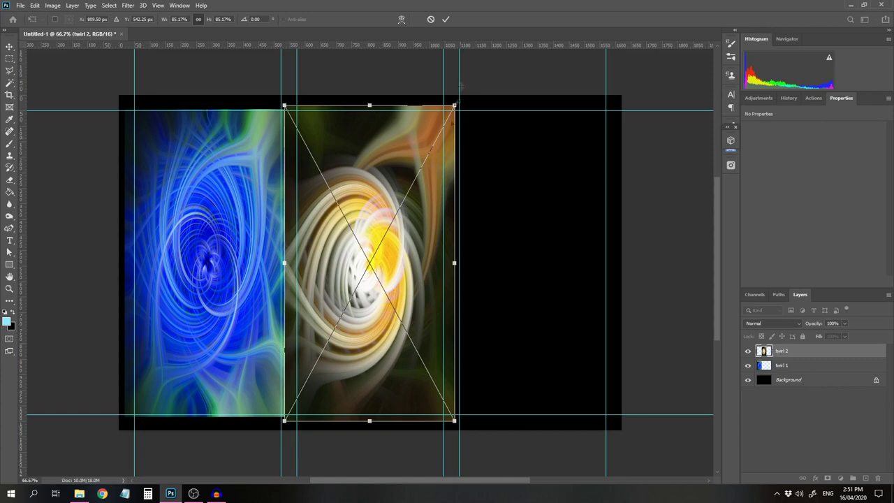
{"action": "left_click", "coordinate": [447, 19]}
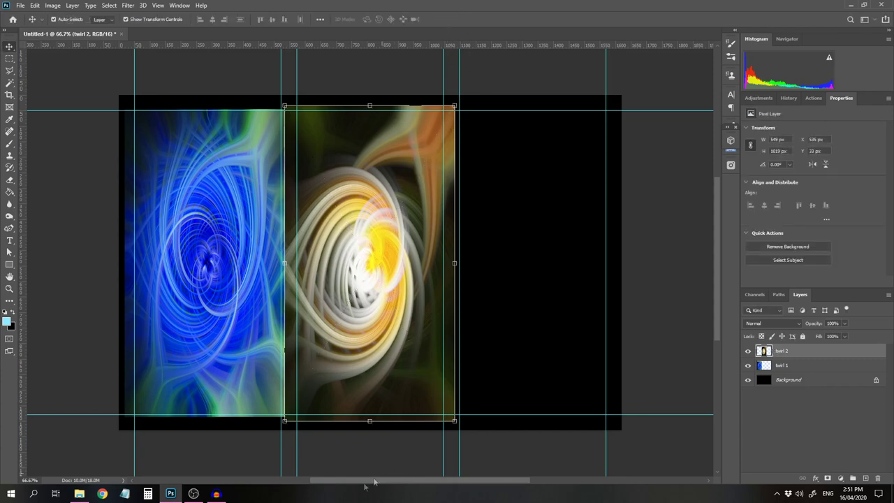
Place twirl 3.jpg from the Triptych folder over the right guide column, scale it to about 537 by 995 px and commit it.
{"action": "left_click", "coordinate": [80, 495]}
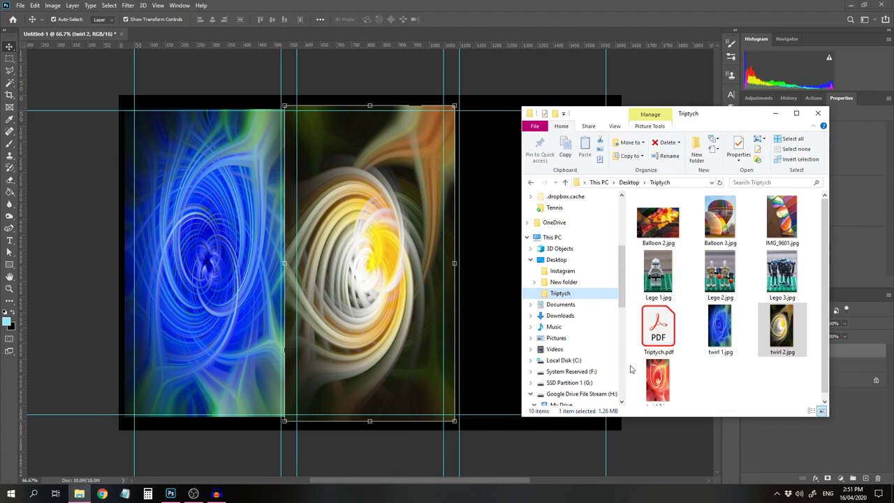
{"action": "left_click_drag", "start_coordinate": [673, 389], "coordinate": [503, 337]}
{"action": "left_click_drag", "start_coordinate": [364, 290], "coordinate": [526, 290]}
{"action": "left_click_drag", "start_coordinate": [443, 95], "coordinate": [450, 109]}
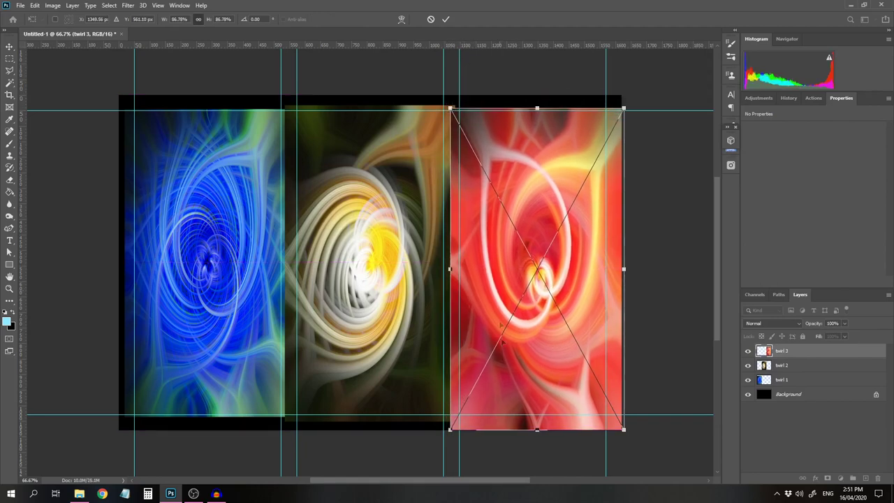
{"action": "left_click_drag", "start_coordinate": [538, 430], "coordinate": [538, 417]}
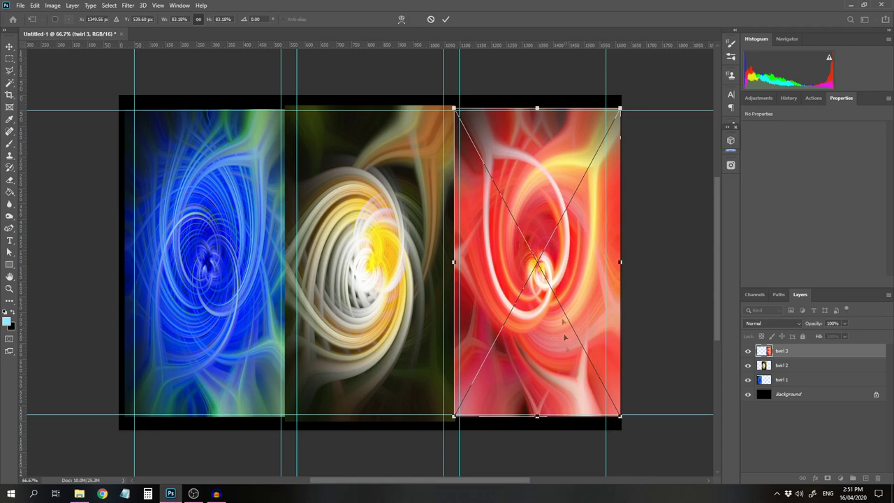
{"action": "left_click", "coordinate": [446, 18]}
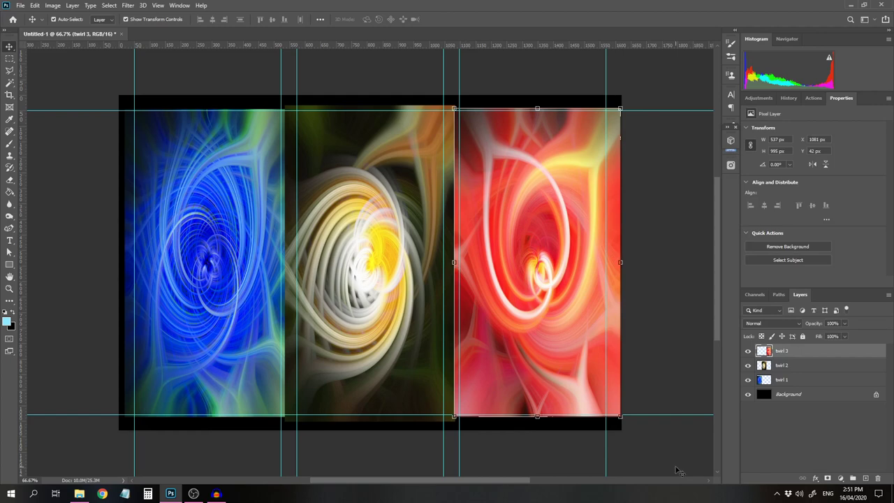
Make twirl 1 the active layer and hide the twirl 2 and twirl 3 layers.
{"action": "left_click", "coordinate": [778, 382]}
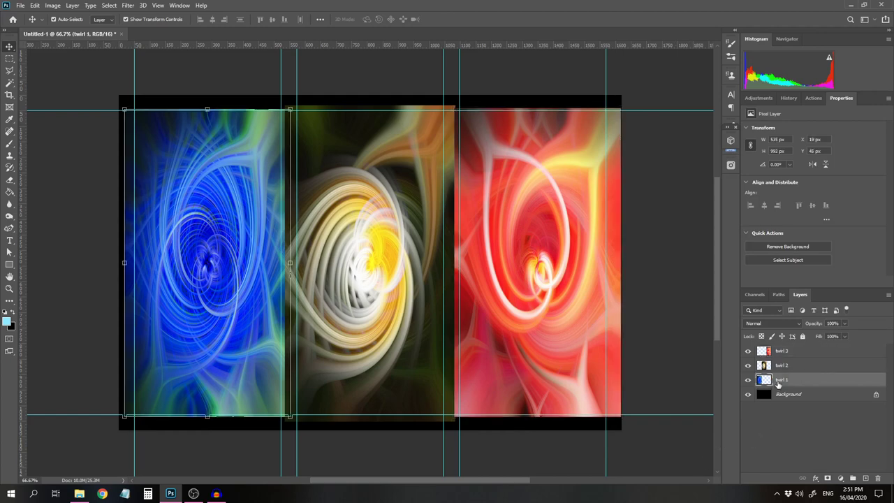
{"action": "left_click", "coordinate": [748, 365]}
{"action": "left_click", "coordinate": [748, 351]}
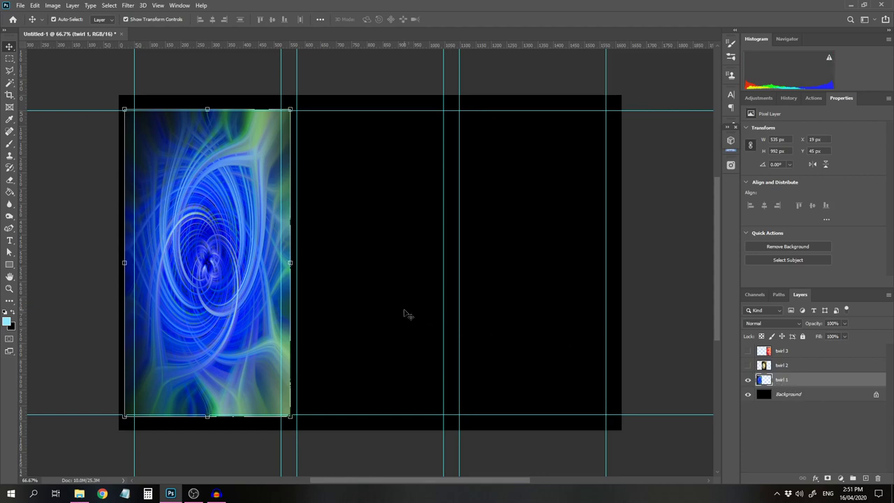
Select the left guide column with a 474 by 980 px rectangular marquee and add it as a layer mask on twirl 1.
{"action": "left_click", "coordinate": [9, 60]}
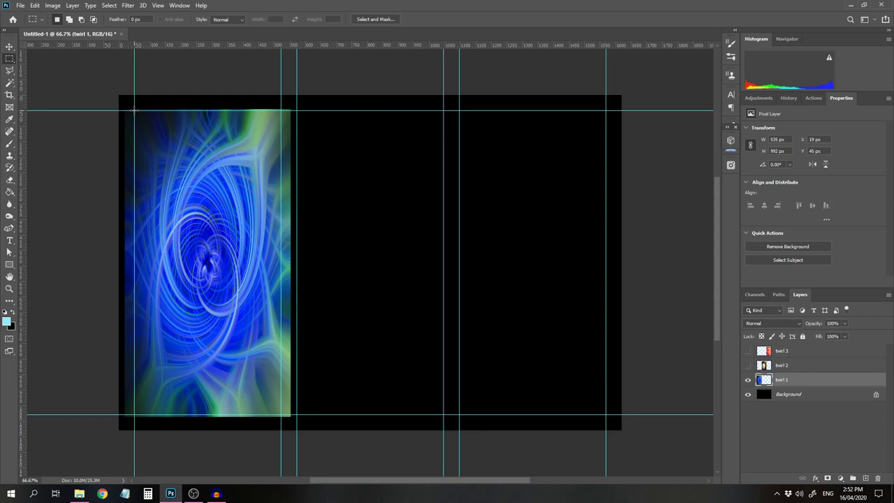
{"action": "left_click_drag", "start_coordinate": [134, 110], "coordinate": [279, 417]}
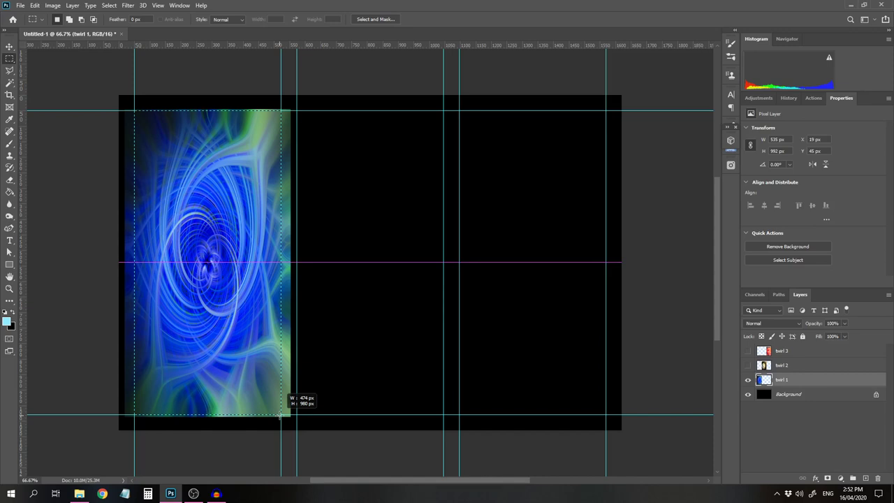
{"action": "left_click_drag", "start_coordinate": [279, 416], "coordinate": [281, 416]}
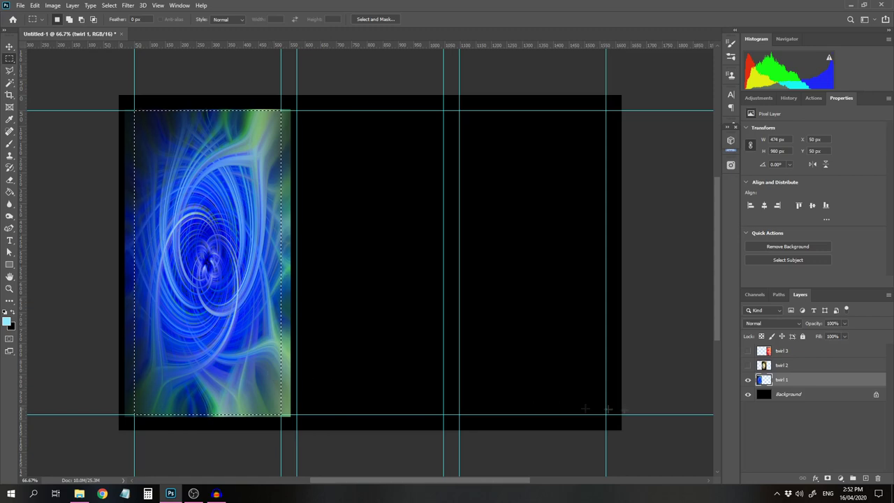
{"action": "left_click", "coordinate": [828, 480]}
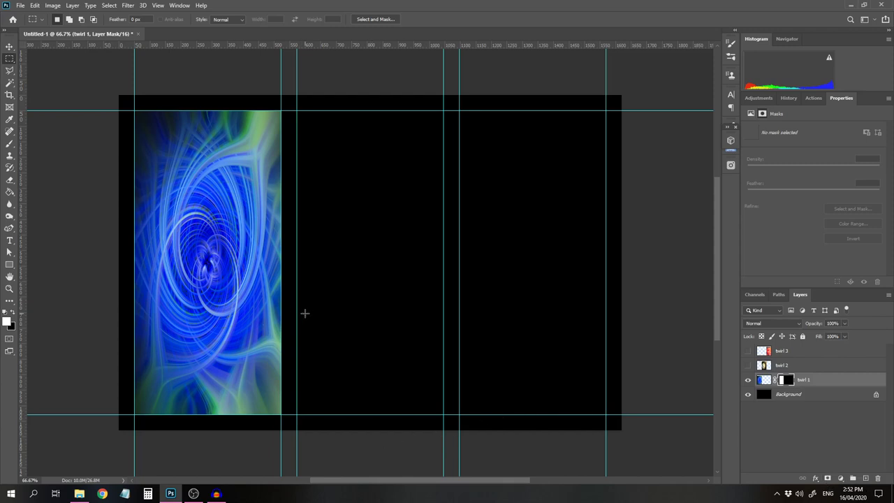
Show the twirl 2 layer and mask it to a 474 by 980 px rectangular selection of the middle guide column.
{"action": "left_click", "coordinate": [749, 366]}
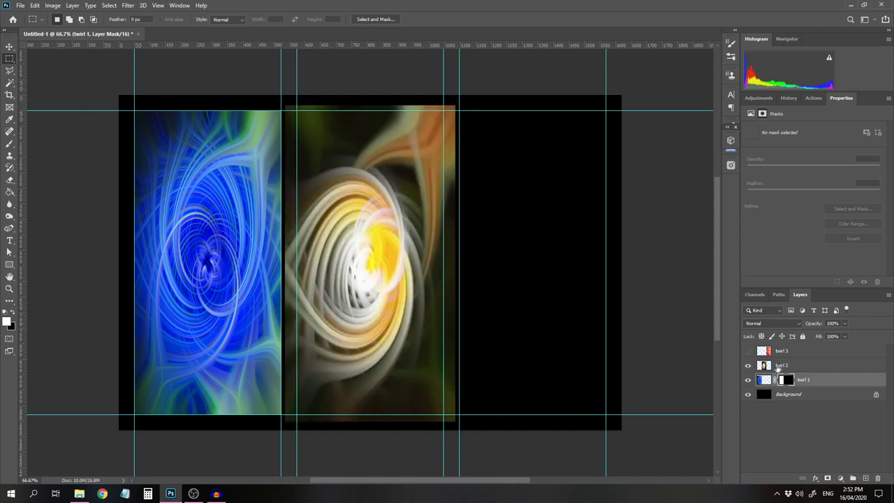
{"action": "left_click", "coordinate": [780, 367]}
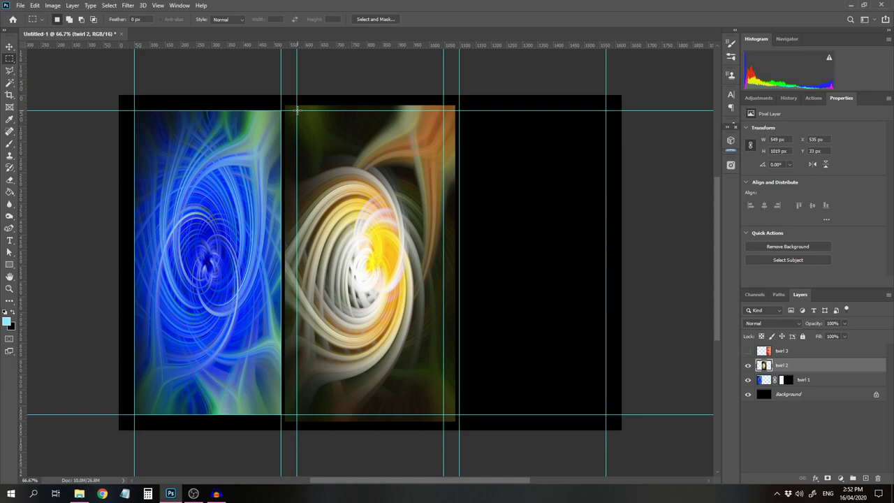
{"action": "left_click_drag", "start_coordinate": [297, 110], "coordinate": [443, 414]}
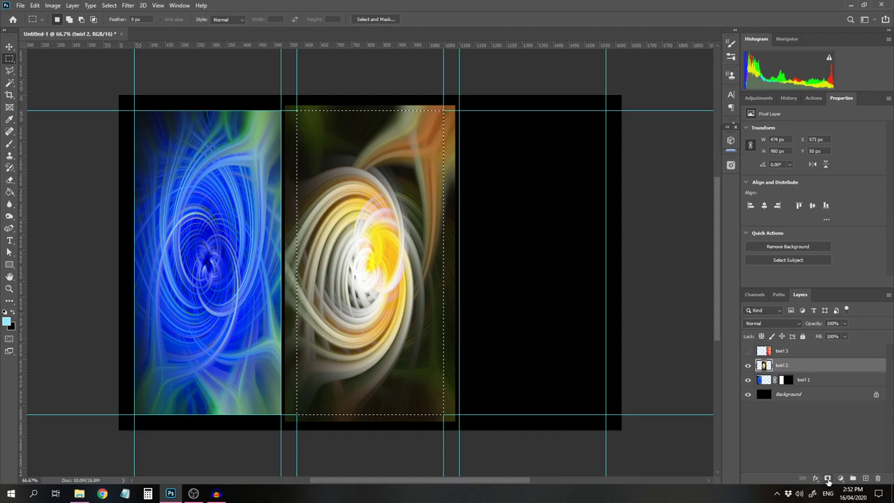
{"action": "left_click", "coordinate": [828, 480]}
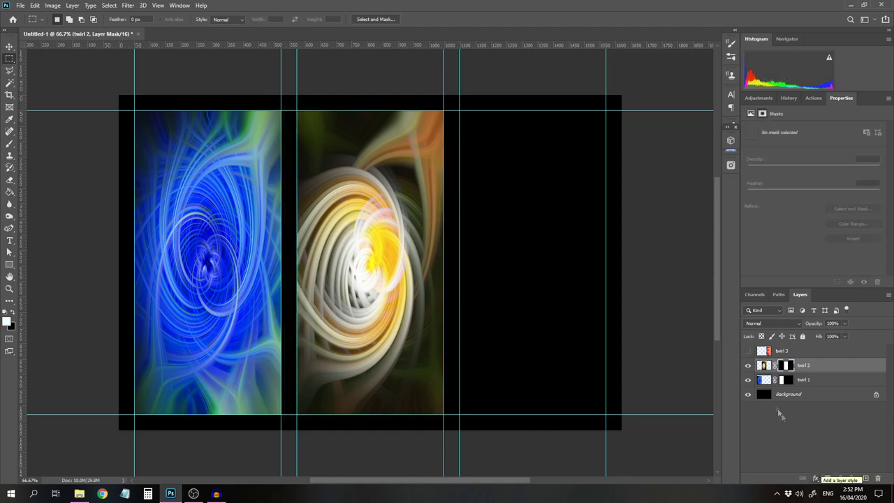
Show the twirl 3 layer and mask it to a 474 by 980 px rectangular selection of the right guide column.
{"action": "left_click", "coordinate": [748, 351]}
{"action": "left_click", "coordinate": [764, 352]}
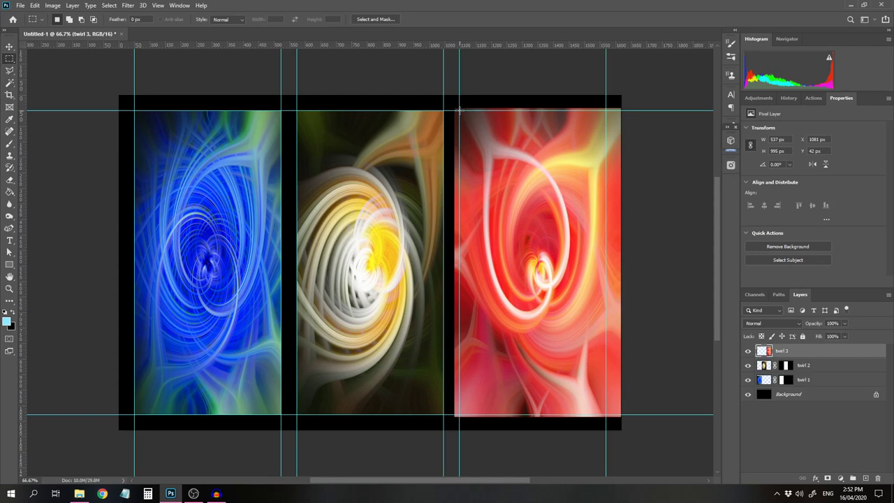
{"action": "left_click_drag", "start_coordinate": [459, 110], "coordinate": [606, 415]}
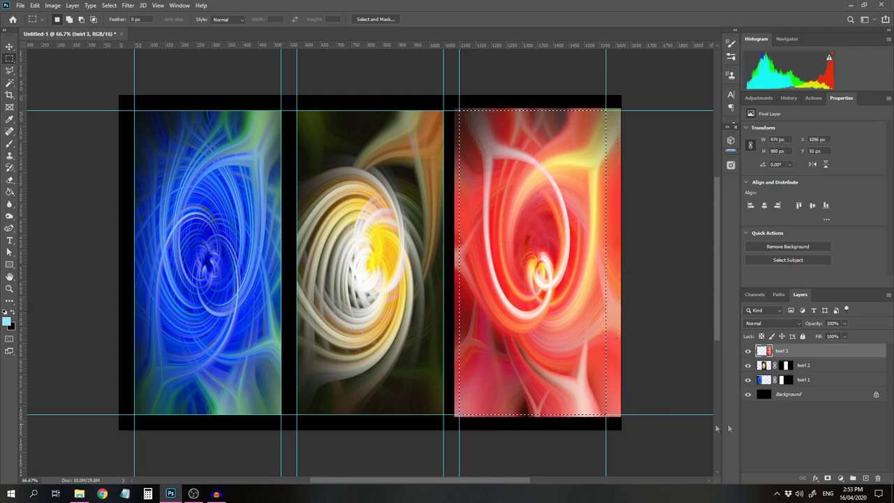
{"action": "left_click", "coordinate": [828, 478]}
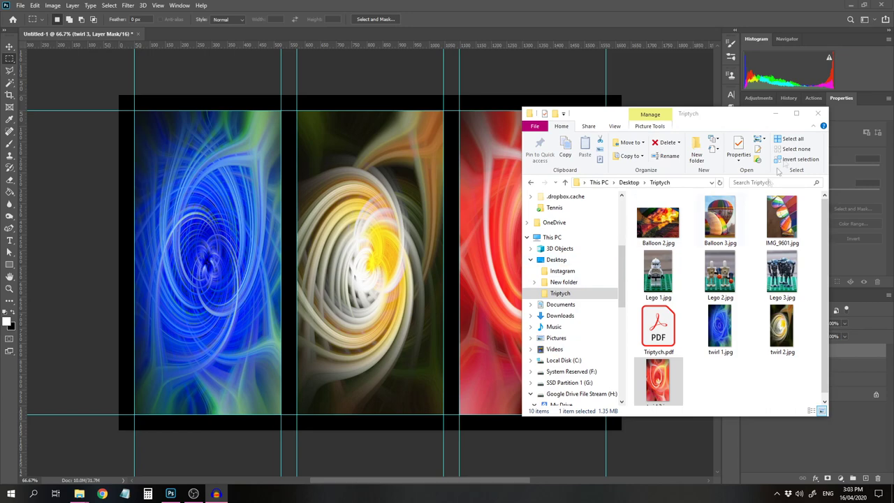
Close the Triptych folder window and clear all guides from the canvas.
{"action": "left_click", "coordinate": [818, 113]}
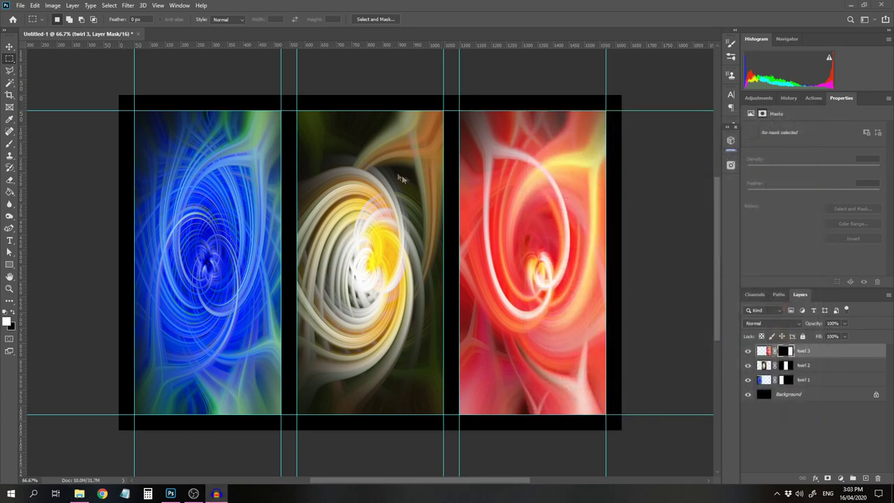
{"action": "left_click", "coordinate": [159, 6]}
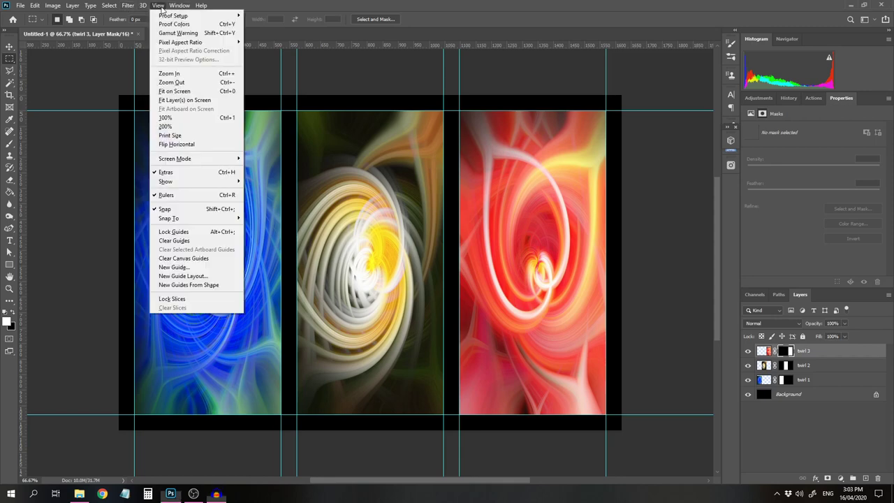
{"action": "left_click", "coordinate": [181, 241]}
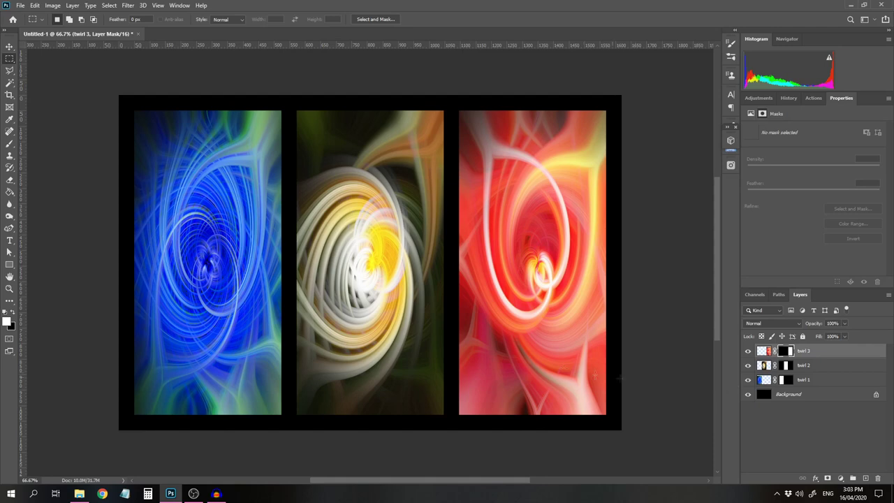
Target the twirl 1 layer's image instead of its mask and load the twirl 1 Mask channel as a new selection.
{"action": "left_click", "coordinate": [781, 384]}
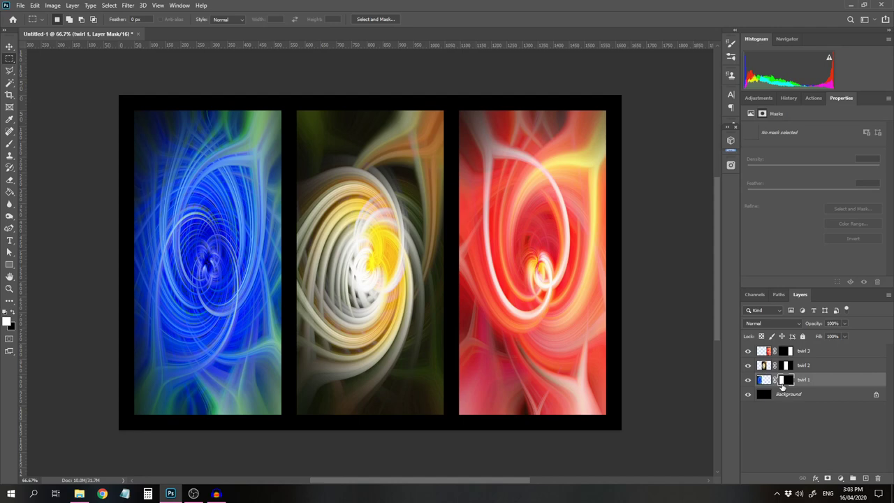
{"action": "left_click", "coordinate": [765, 379]}
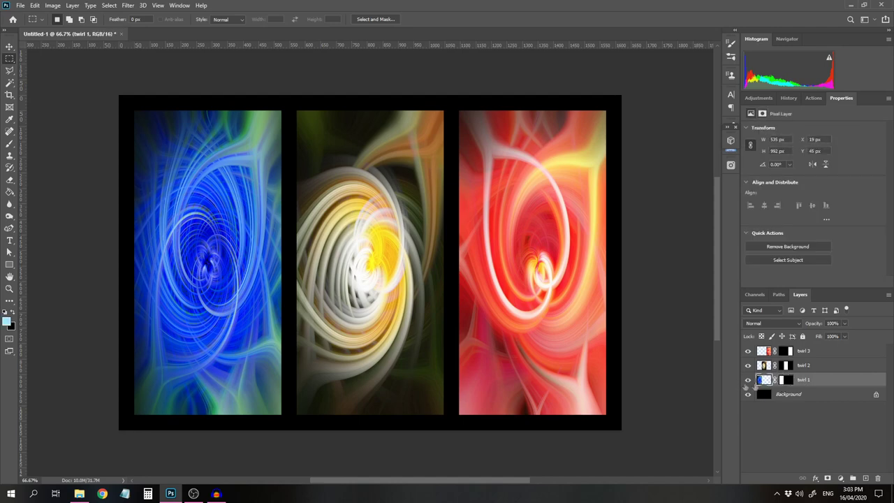
{"action": "left_click", "coordinate": [109, 6]}
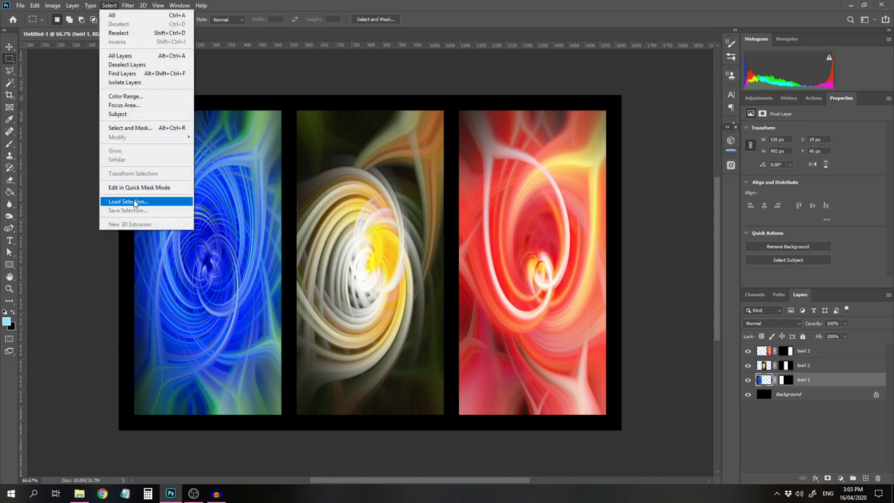
{"action": "left_click", "coordinate": [127, 201]}
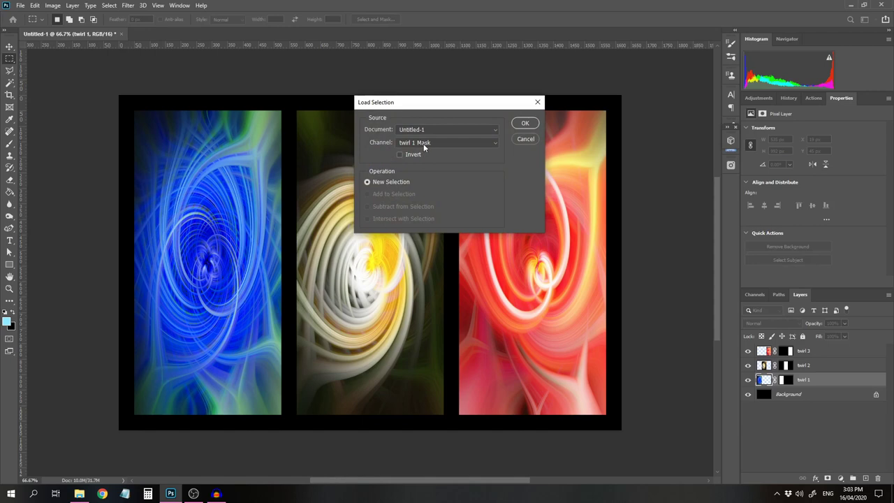
{"action": "left_click", "coordinate": [525, 123]}
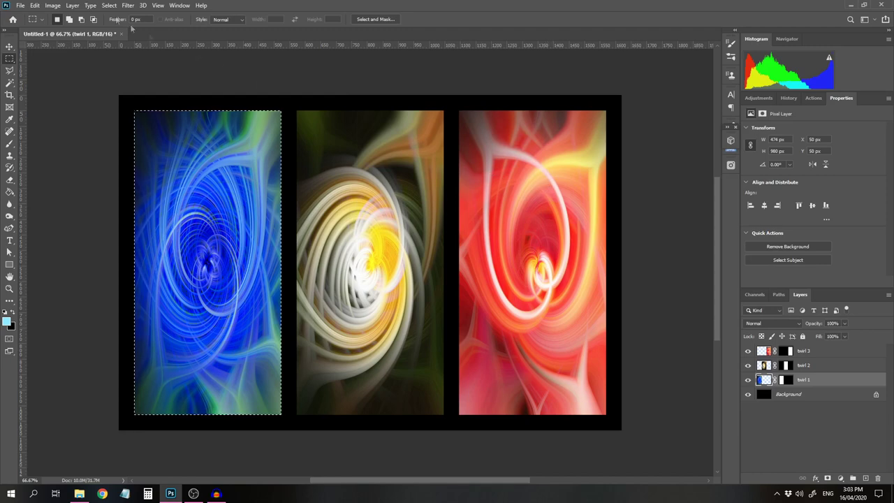
Stroke the selected twirl 1 panel with a 4 px white (ffffff) border located inside at 100% opacity.
{"action": "left_click", "coordinate": [34, 5]}
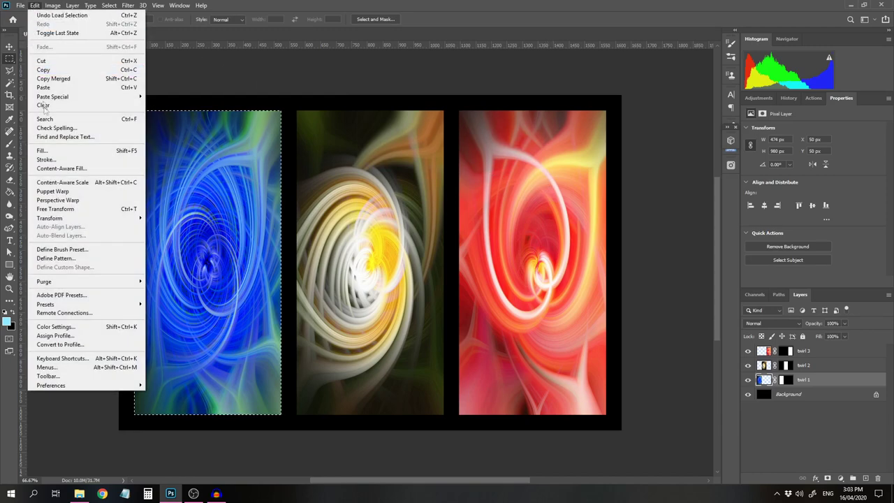
{"action": "left_click", "coordinate": [46, 160]}
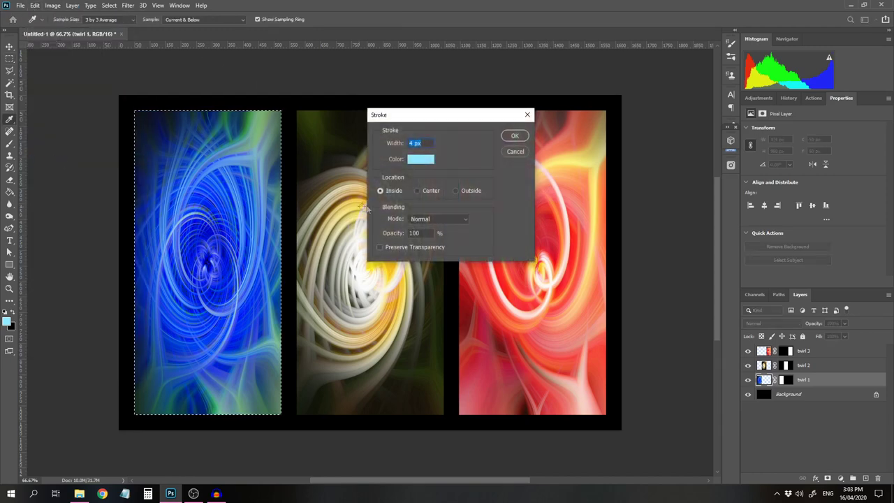
{"action": "left_click", "coordinate": [421, 159]}
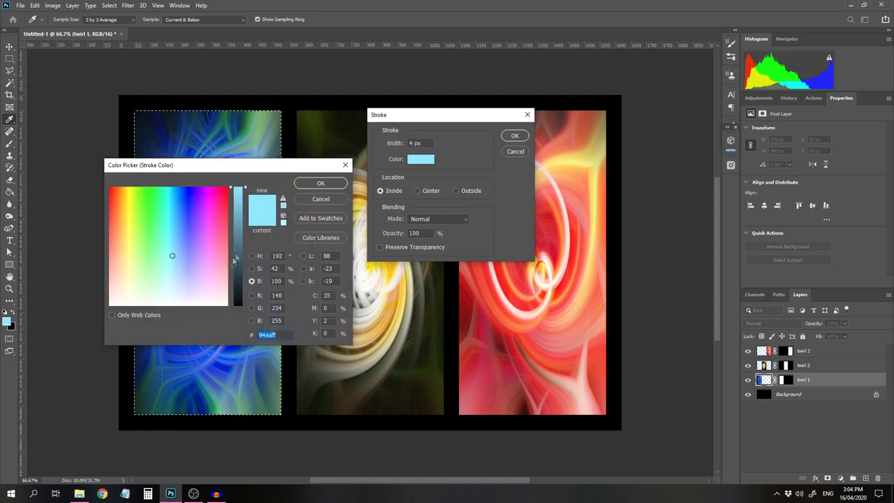
{"action": "left_click", "coordinate": [110, 305]}
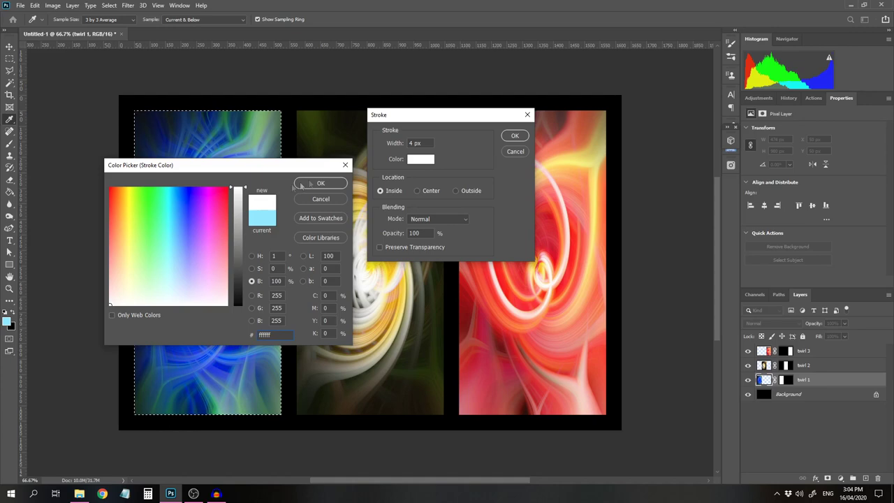
{"action": "left_click", "coordinate": [326, 183]}
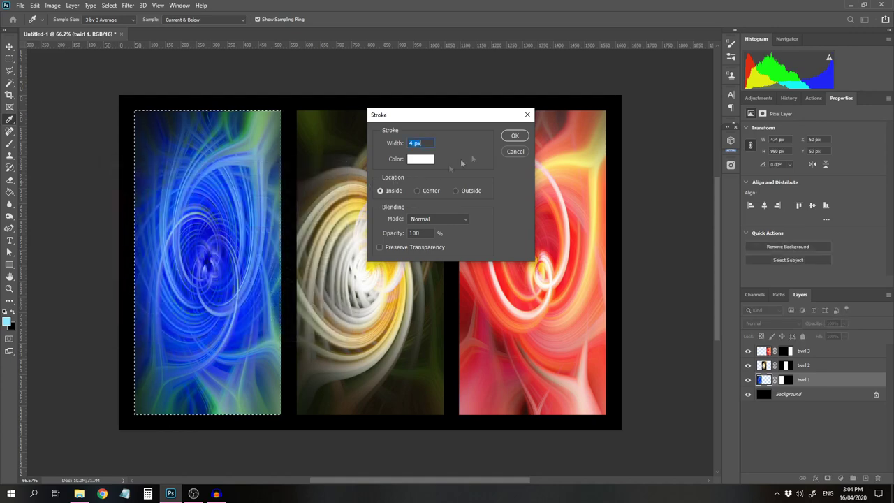
{"action": "left_click", "coordinate": [516, 136]}
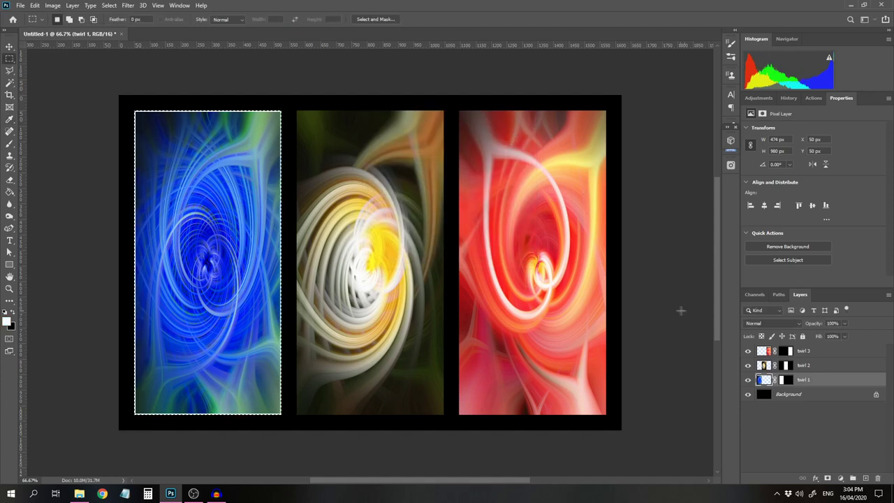
Load the twirl 2 Mask channel as a new selection on the twirl 2 layer's image and stroke it 4 px white, inside.
{"action": "left_click", "coordinate": [769, 368]}
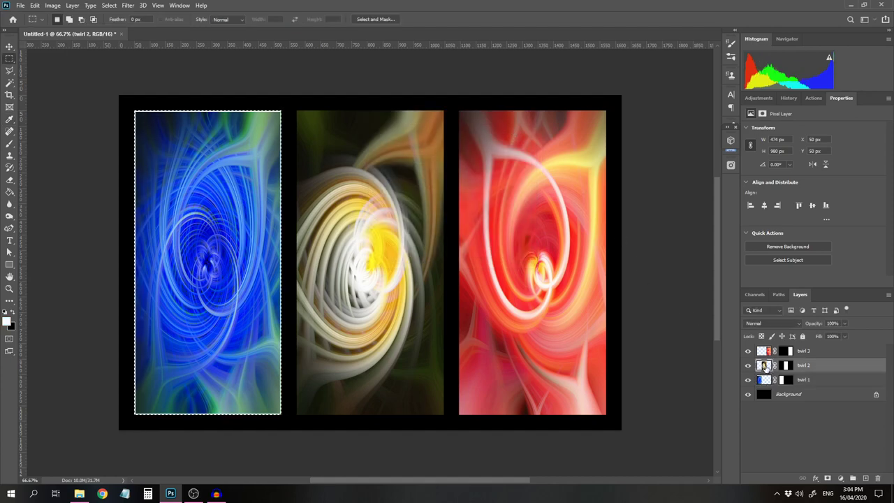
{"action": "left_click", "coordinate": [110, 7]}
{"action": "left_click", "coordinate": [122, 202]}
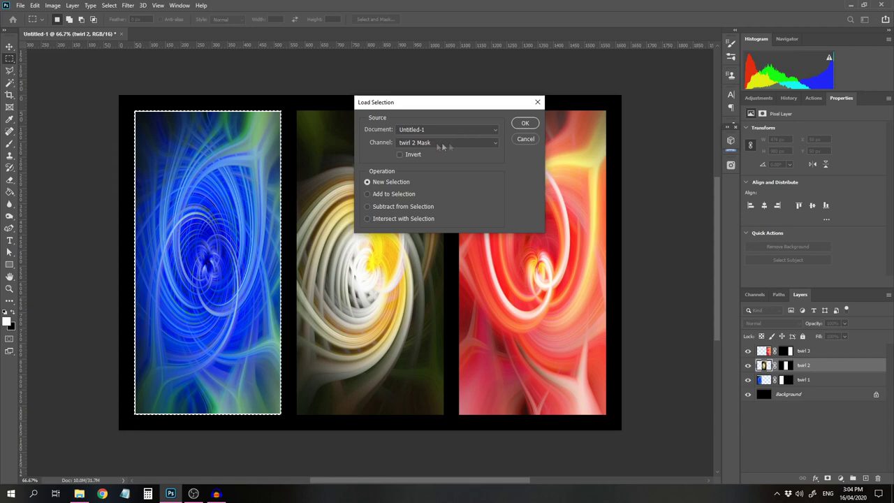
{"action": "left_click", "coordinate": [526, 124]}
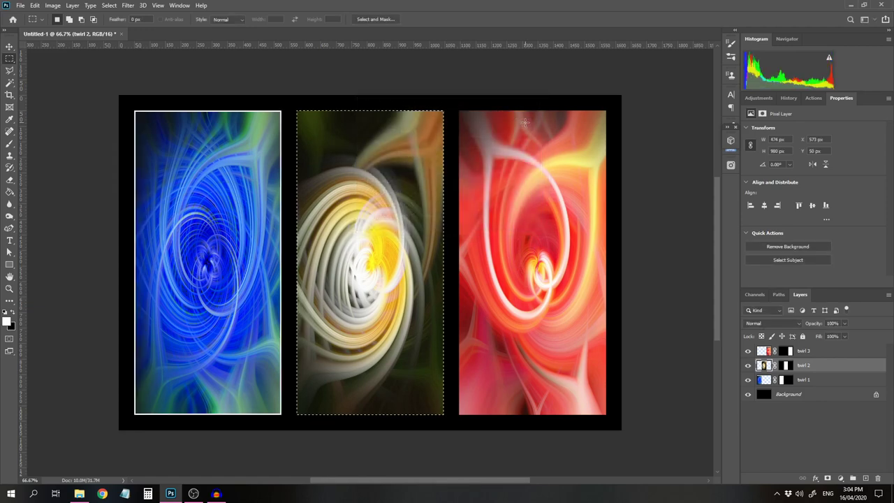
{"action": "left_click", "coordinate": [34, 5]}
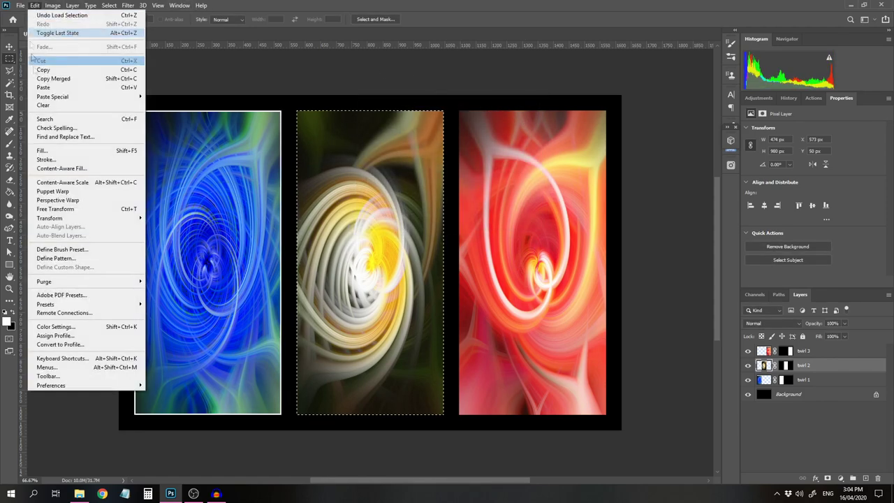
{"action": "left_click", "coordinate": [49, 160]}
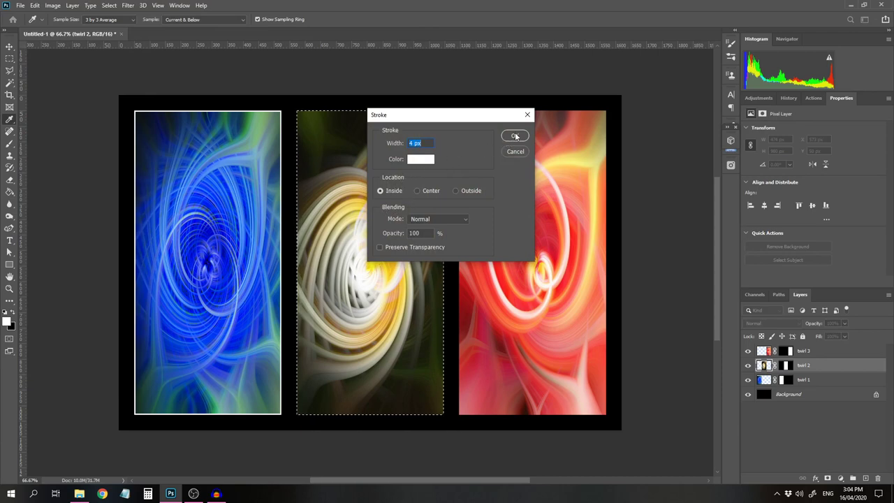
{"action": "left_click", "coordinate": [515, 136]}
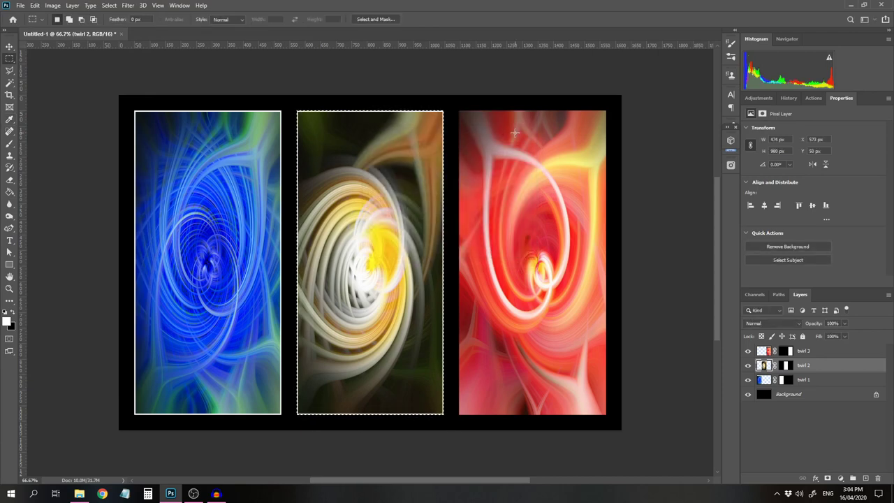
Target the twirl 3 layer's image, load the twirl 3 Mask channel as a new selection and stroke it 4 px white, inside.
{"action": "left_click", "coordinate": [786, 352]}
{"action": "left_click", "coordinate": [764, 351]}
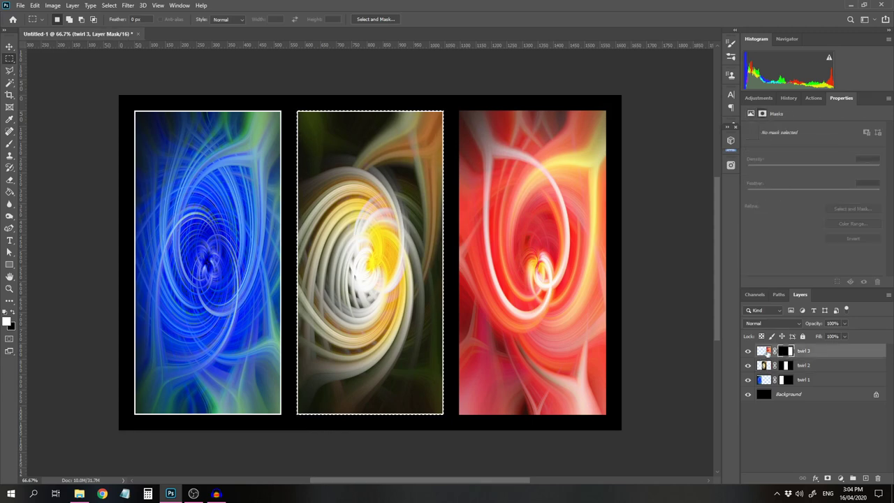
{"action": "left_click", "coordinate": [109, 6]}
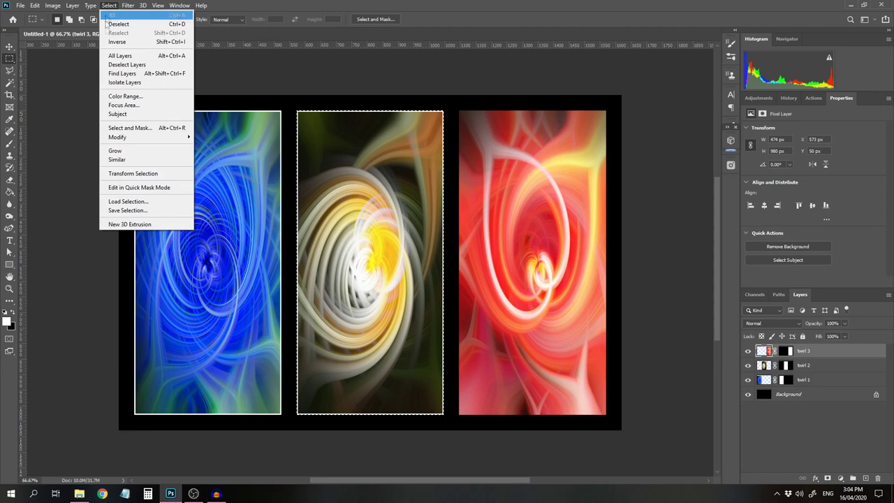
{"action": "left_click", "coordinate": [128, 201]}
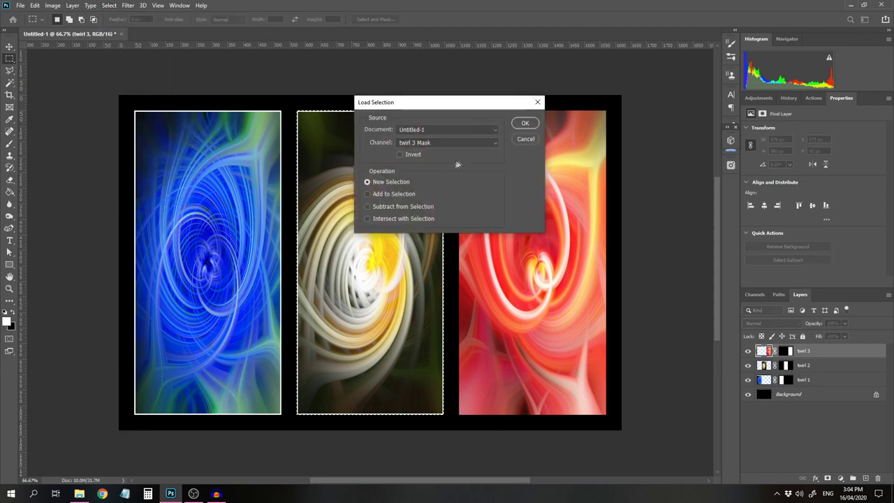
{"action": "left_click", "coordinate": [526, 124]}
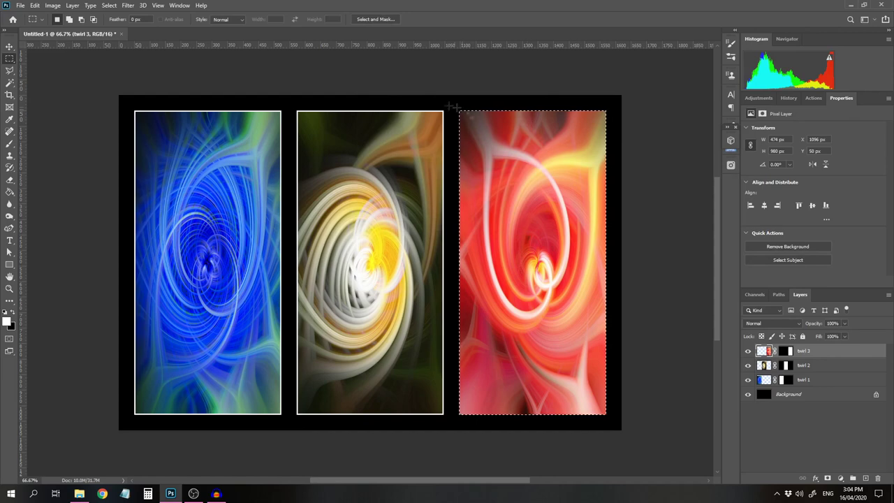
{"action": "left_click", "coordinate": [34, 5]}
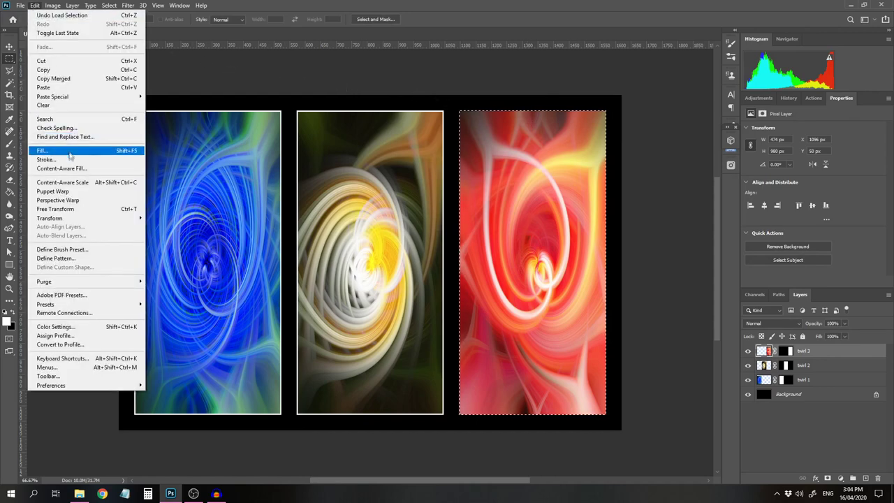
{"action": "left_click", "coordinate": [47, 159]}
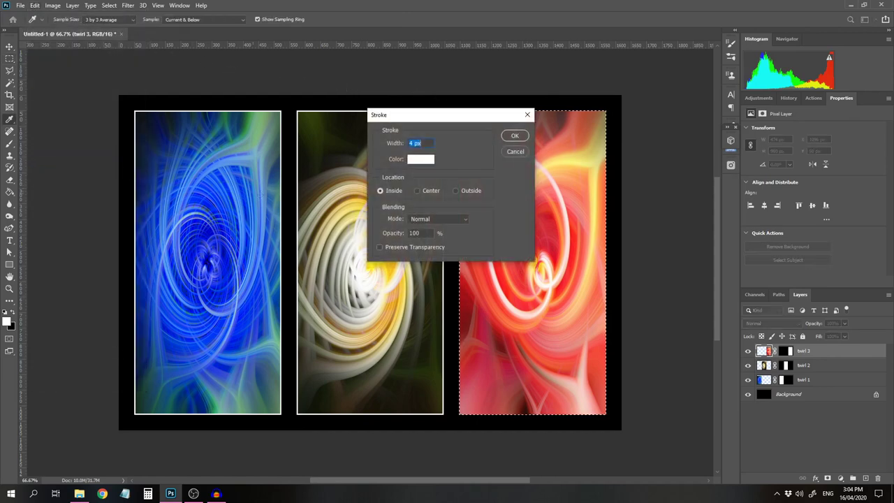
{"action": "left_click", "coordinate": [514, 136]}
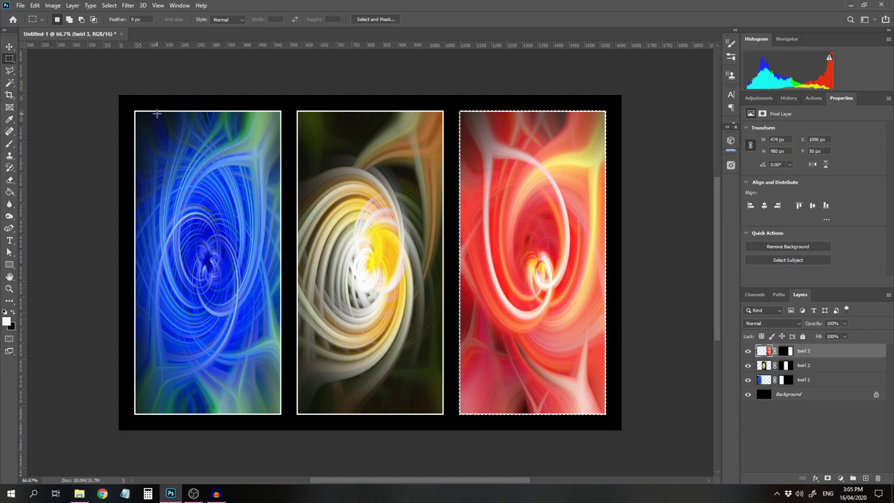
Add a 4 px white inside stroke around the whole canvas on the Background layer and deselect.
{"action": "key", "text": "ctrl+a"}
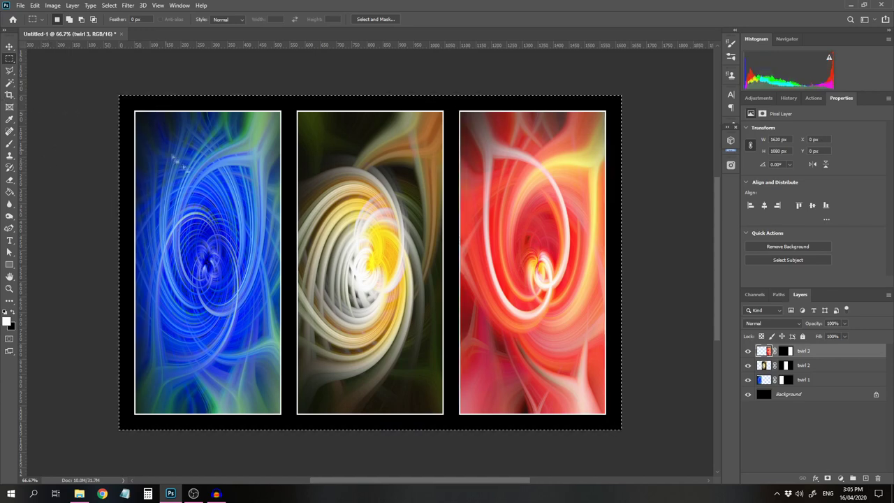
{"action": "left_click", "coordinate": [796, 394]}
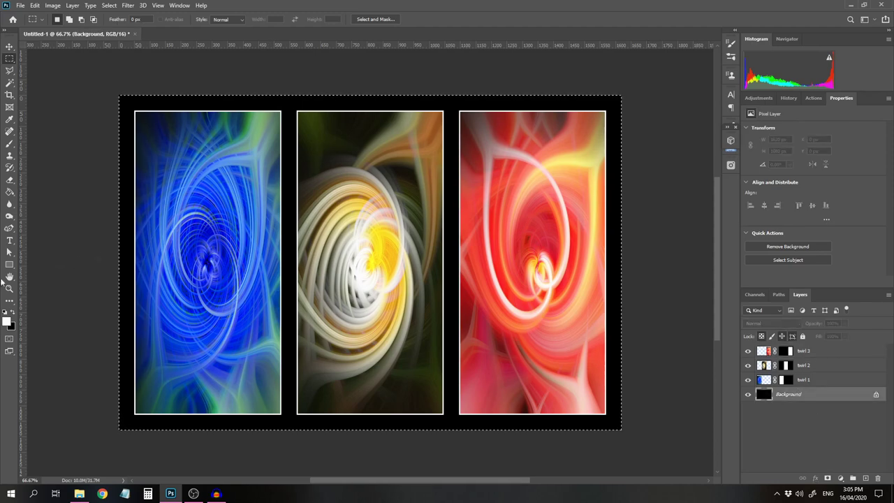
{"action": "left_click", "coordinate": [33, 6]}
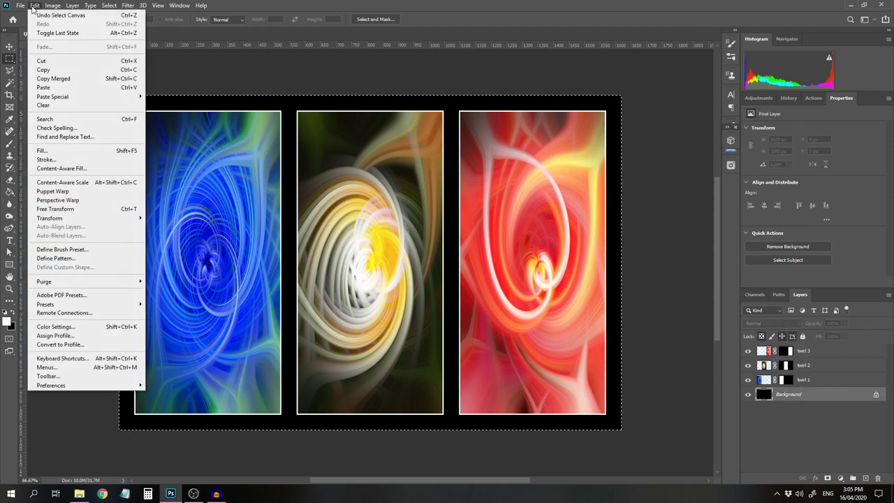
{"action": "left_click", "coordinate": [76, 160]}
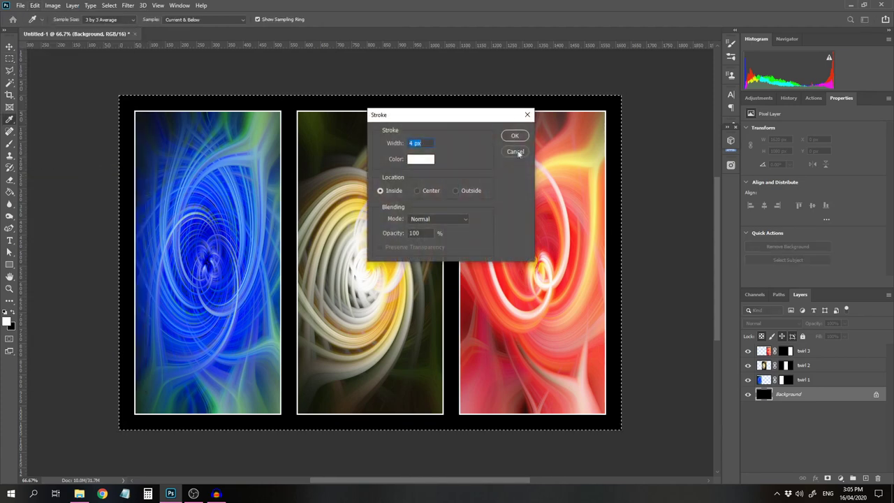
{"action": "left_click", "coordinate": [517, 137]}
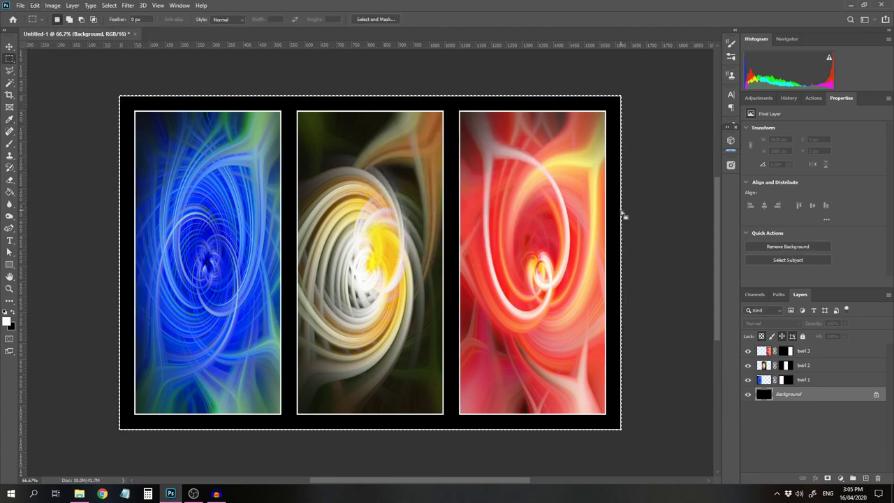
{"action": "key", "text": "ctrl+d"}
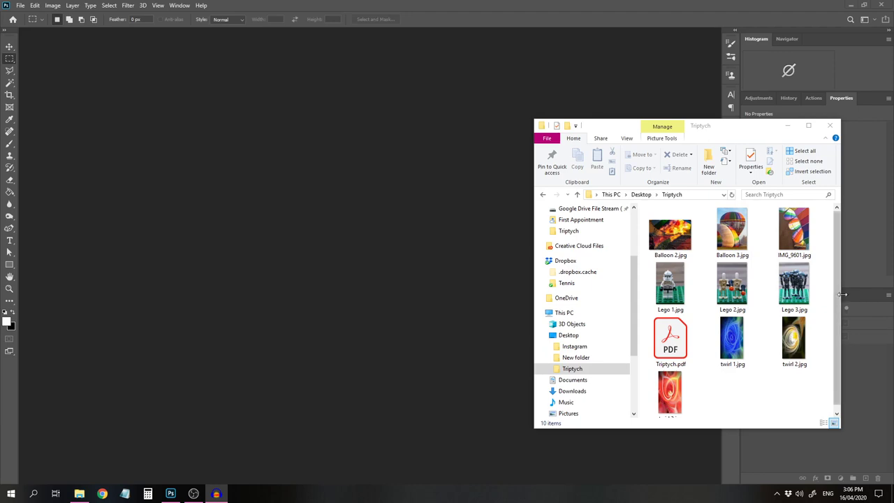
Minimize the Triptych folder window and create a 1620 x 1080 px, 360 ppi, 16-bit RGB document with a black background.
{"action": "left_click", "coordinate": [788, 125]}
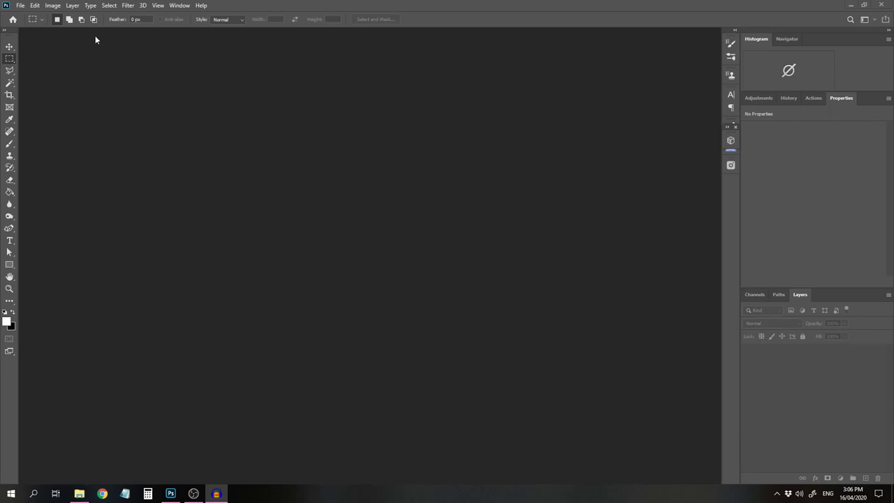
{"action": "left_click", "coordinate": [20, 7]}
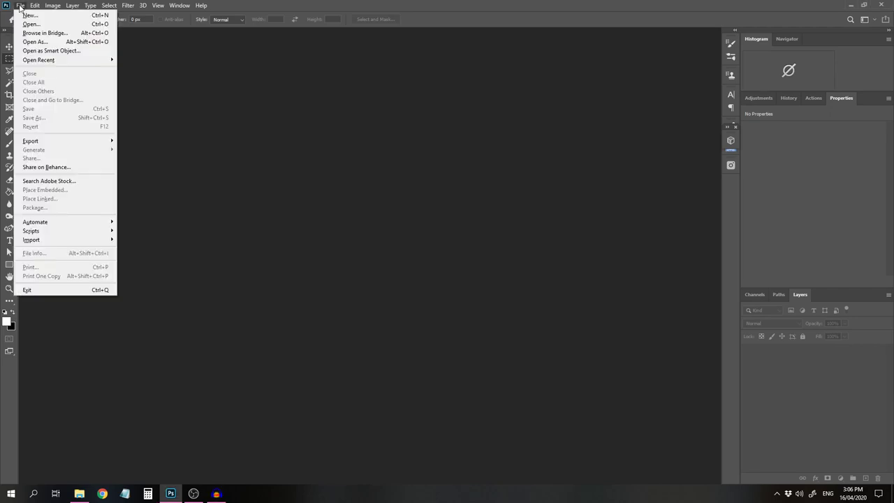
{"action": "left_click", "coordinate": [31, 15]}
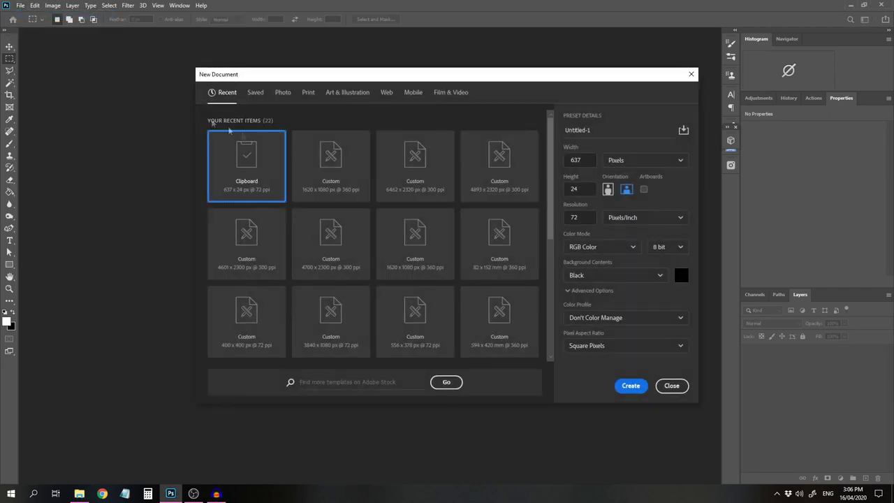
{"action": "left_click", "coordinate": [333, 168]}
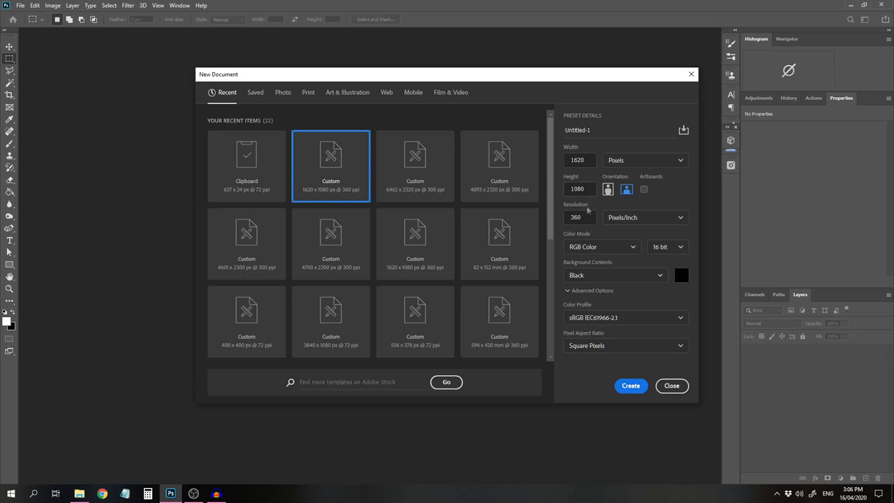
{"action": "left_click", "coordinate": [631, 387]}
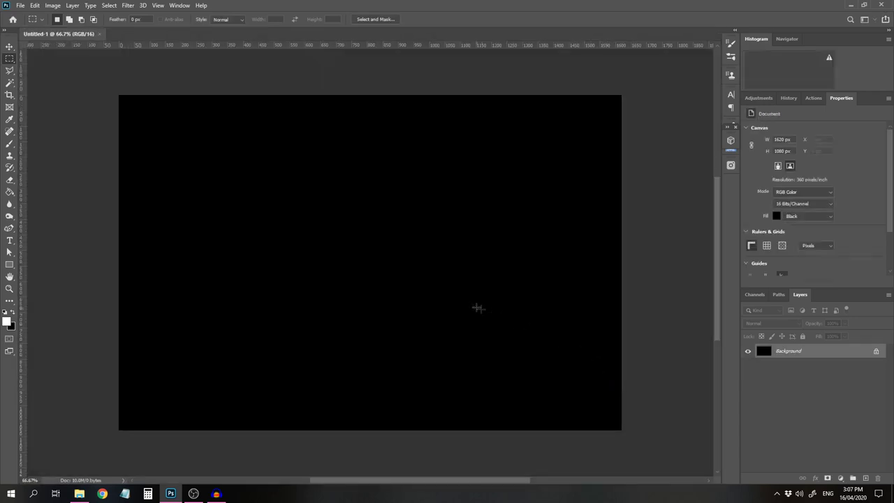
Add a guide layout with the Triptych preset: 3 columns, 1 row, 50 px gutter and 50 px margins on all sides.
{"action": "left_click", "coordinate": [159, 6]}
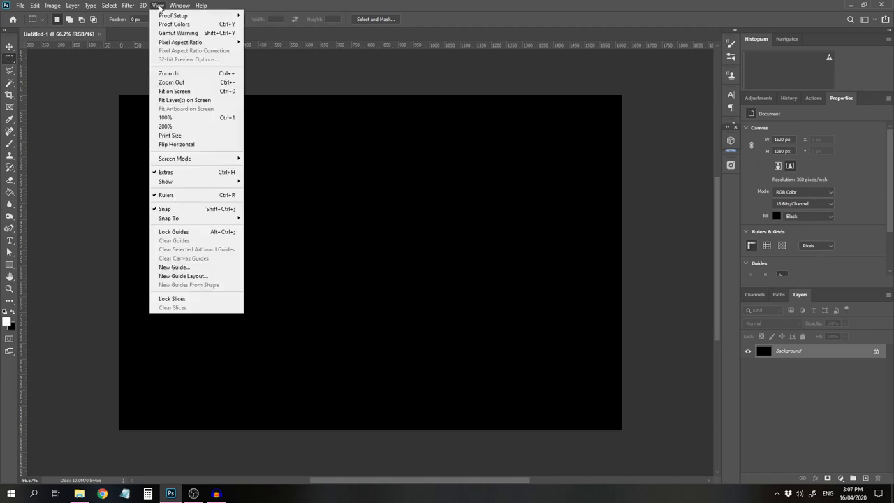
{"action": "left_click", "coordinate": [206, 278]}
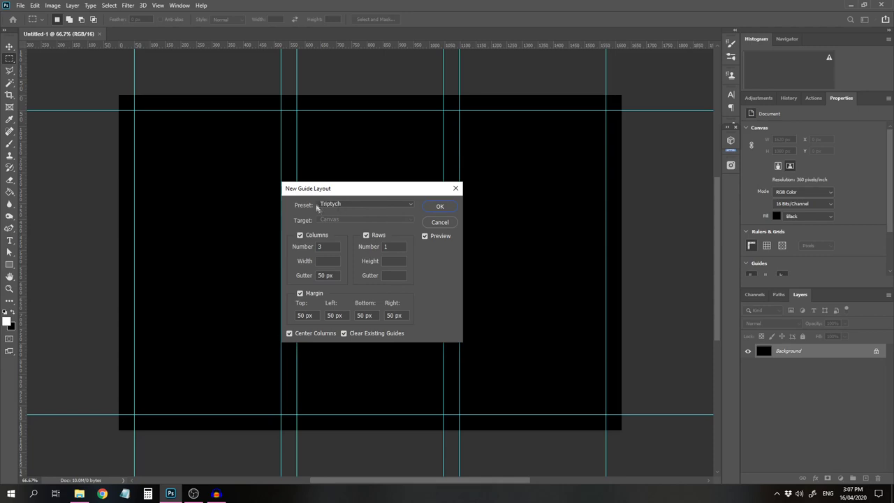
{"action": "left_click", "coordinate": [439, 207]}
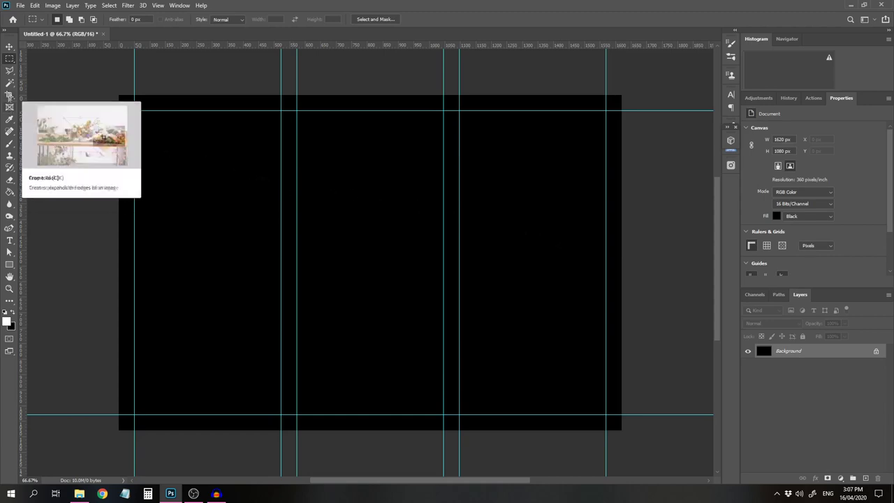
Draw three frames with the Frame tool, one filling each guide column, each about 473 x 980 px.
{"action": "left_click", "coordinate": [12, 304]}
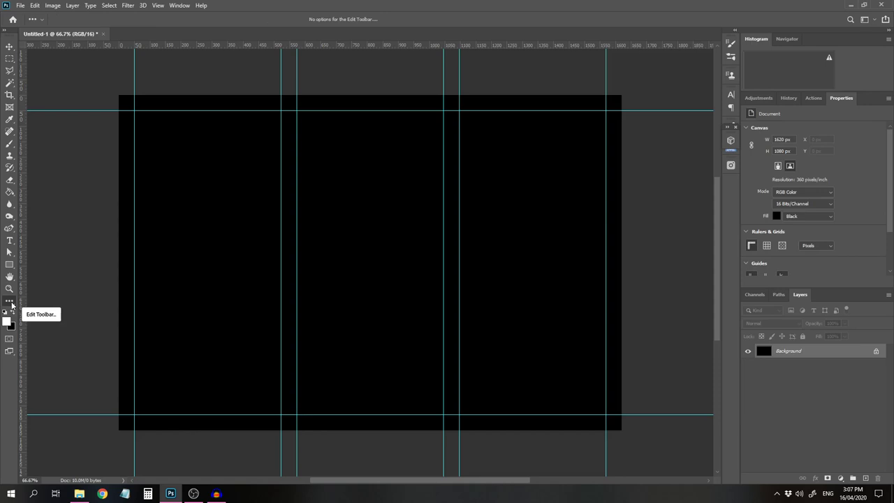
{"action": "left_click", "coordinate": [11, 304]}
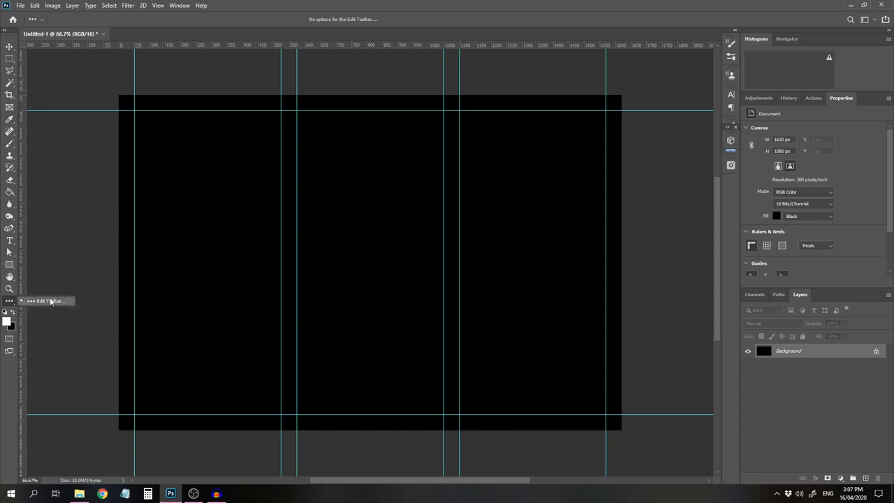
{"action": "left_click", "coordinate": [10, 109]}
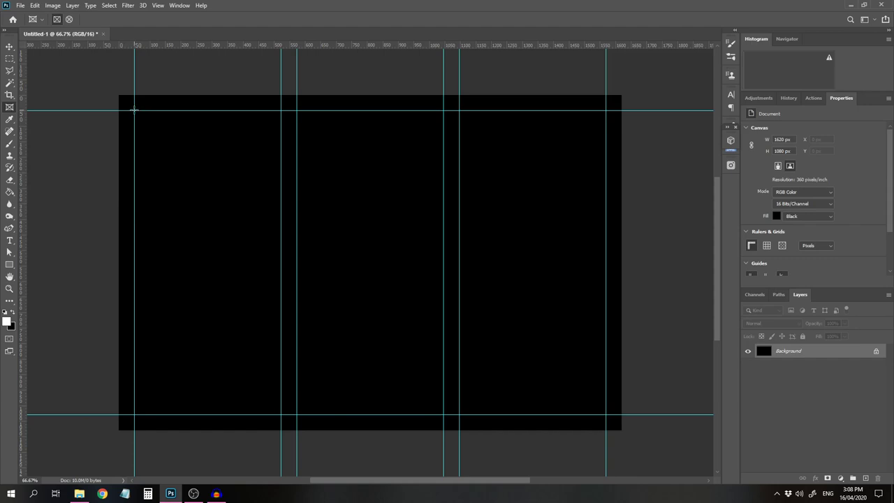
{"action": "left_click_drag", "start_coordinate": [134, 110], "coordinate": [280, 415]}
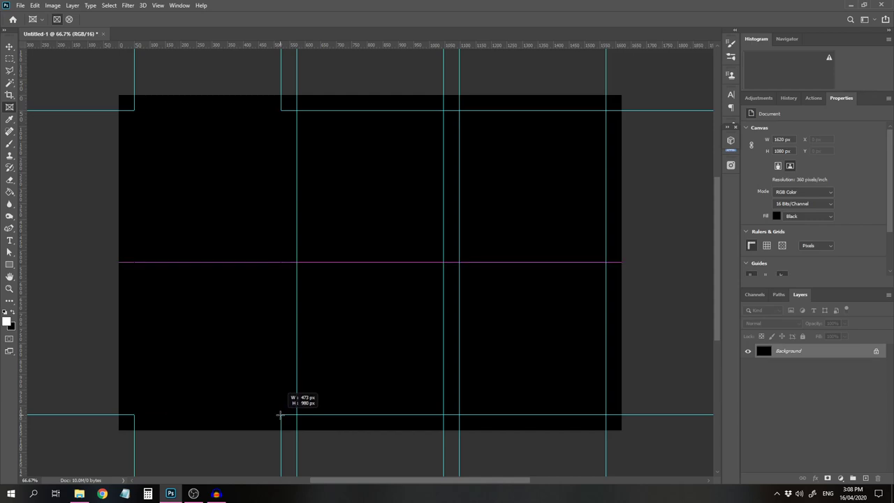
{"action": "left_click_drag", "start_coordinate": [280, 415], "coordinate": [280, 415]}
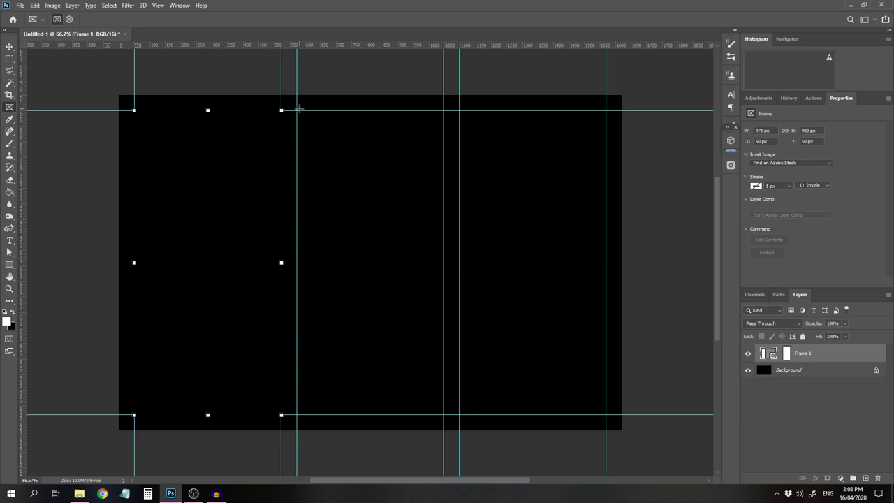
{"action": "left_click_drag", "start_coordinate": [296, 110], "coordinate": [443, 414]}
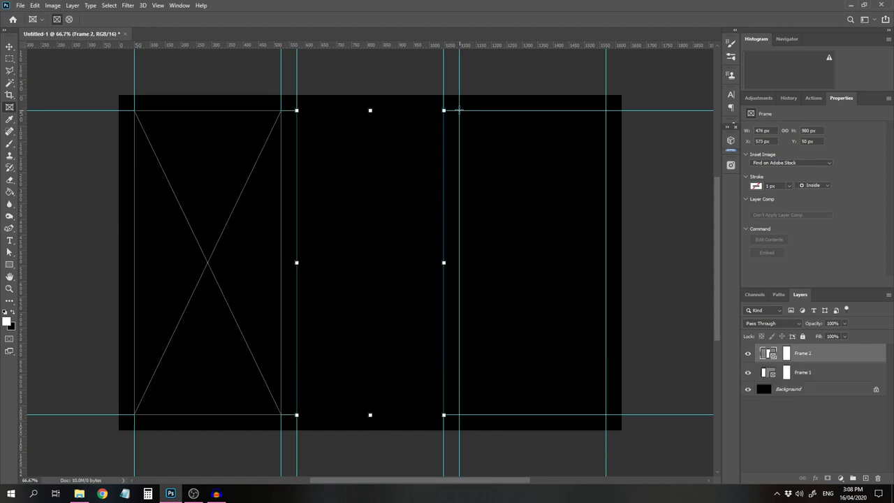
{"action": "left_click_drag", "start_coordinate": [459, 110], "coordinate": [606, 414]}
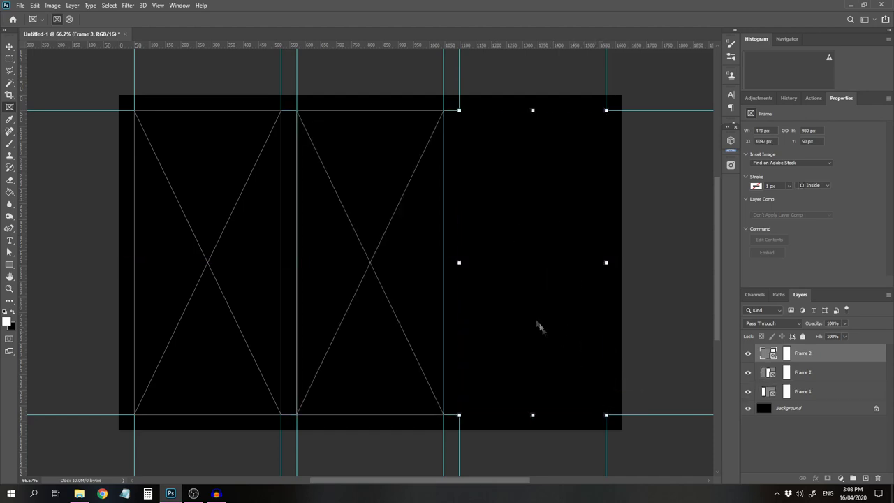
Target the first column's frame and place twirl 1.jpg from the Triptych folder into it.
{"action": "left_click", "coordinate": [768, 393]}
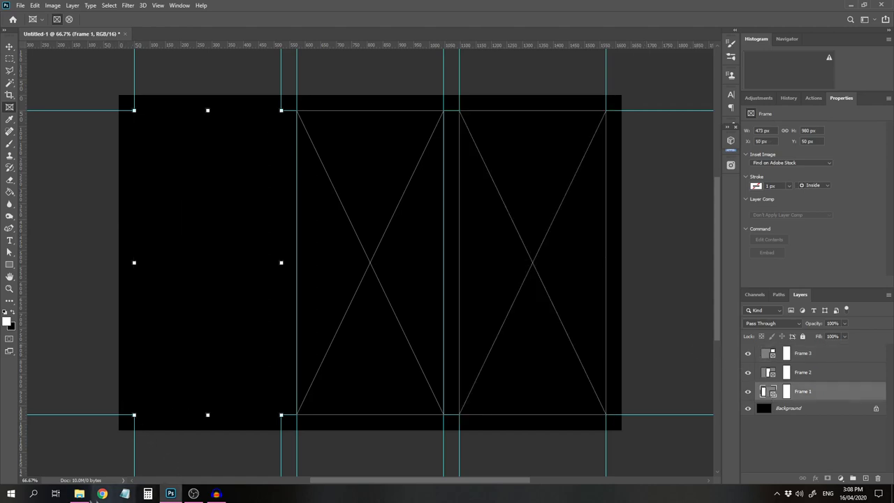
{"action": "left_click", "coordinate": [81, 496]}
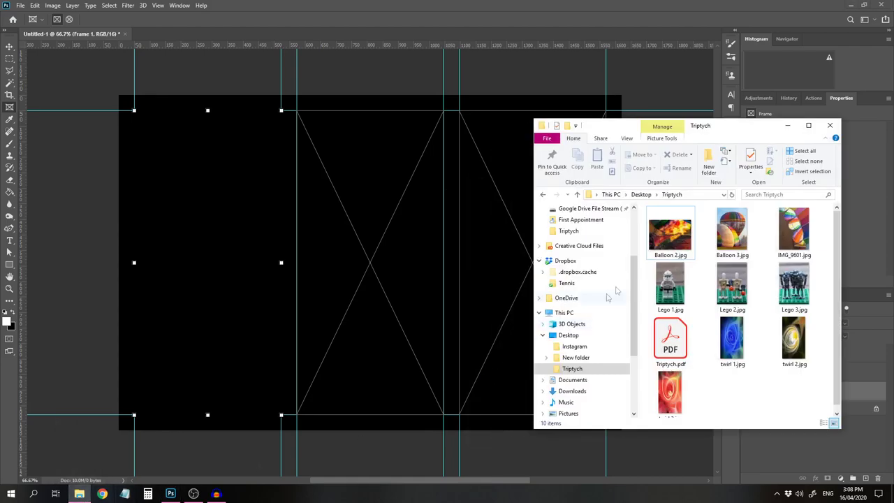
{"action": "left_click_drag", "start_coordinate": [740, 345], "coordinate": [232, 299]}
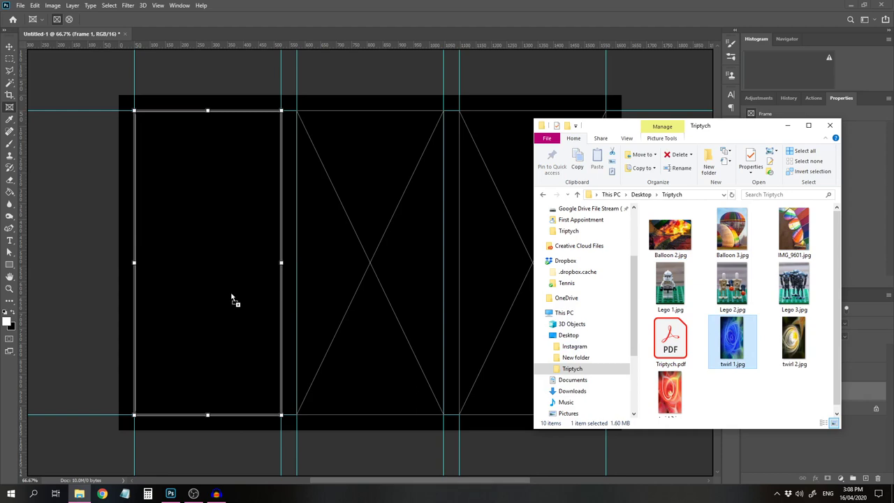
{"action": "left_click_drag", "start_coordinate": [232, 299], "coordinate": [231, 296]}
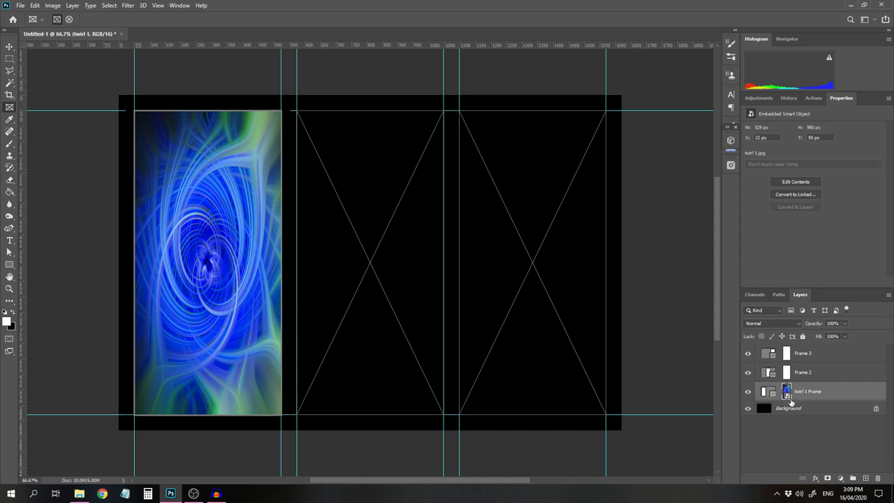
Free Transform the twirl 1 image inside its frame, extending it past the upper and lower frame edges to about 47.06% scale.
{"action": "left_click", "coordinate": [34, 6]}
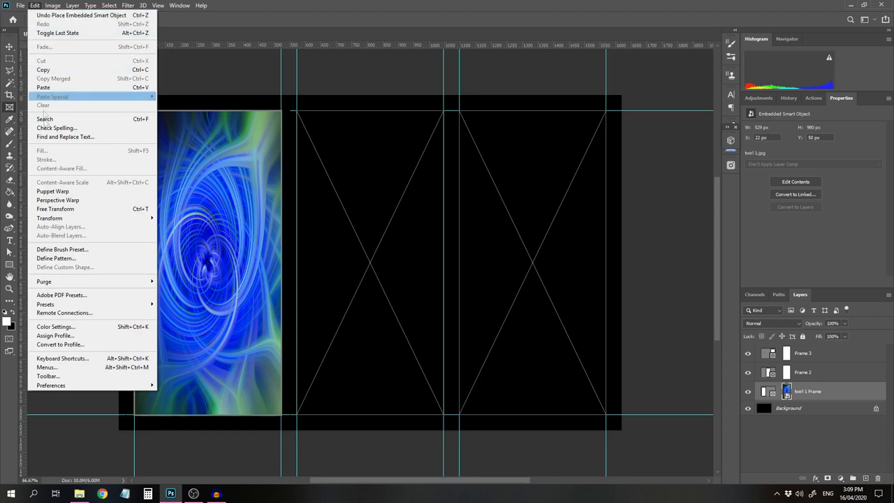
{"action": "left_click", "coordinate": [74, 209]}
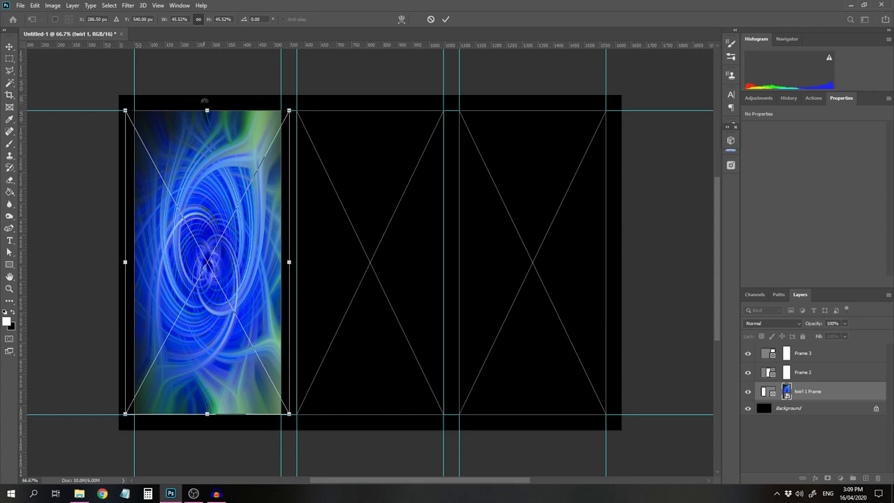
{"action": "left_click_drag", "start_coordinate": [207, 110], "coordinate": [210, 104]}
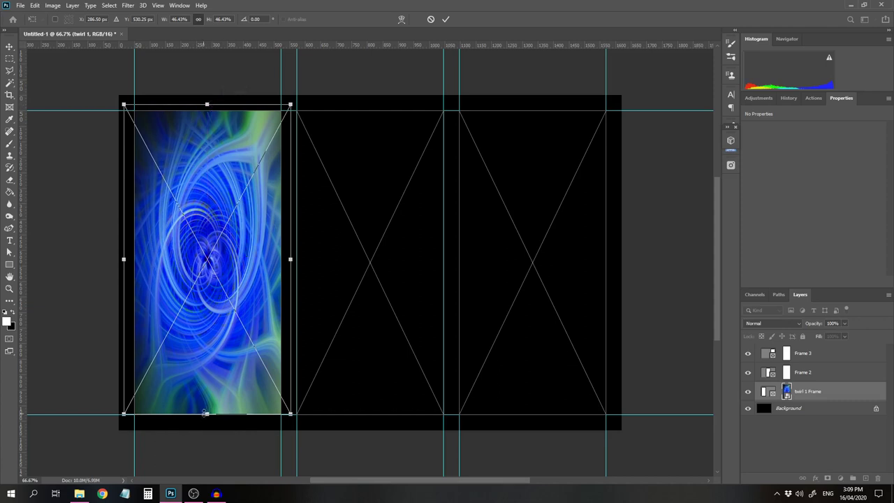
{"action": "left_click_drag", "start_coordinate": [207, 414], "coordinate": [207, 418]}
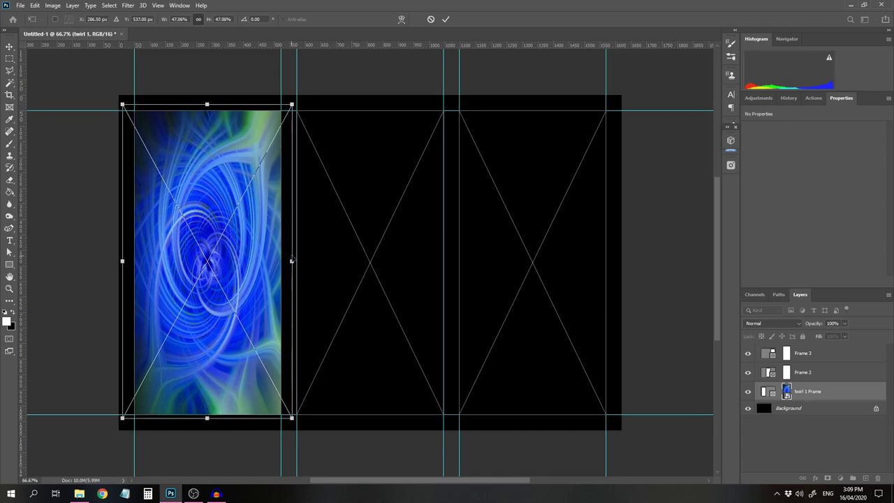
{"action": "left_click", "coordinate": [444, 20]}
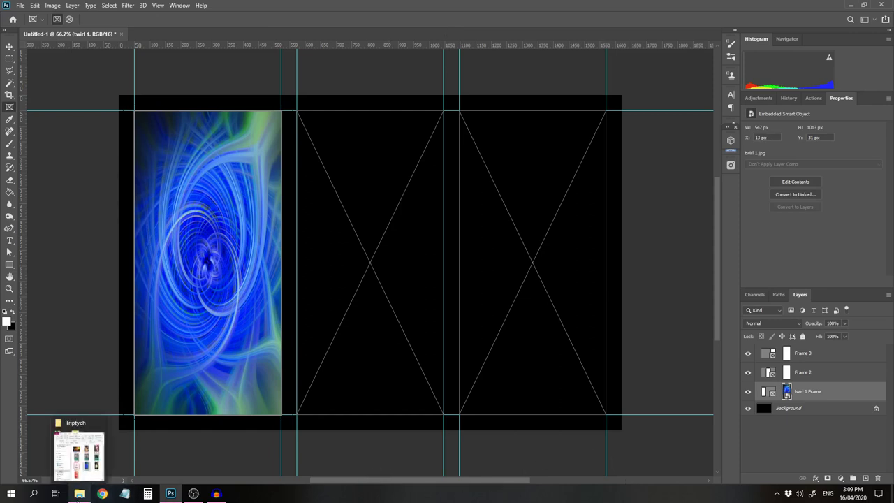
Place twirl 2.jpg from the Triptych folder into the middle frame and twirl 3.jpg into the third frame.
{"action": "left_click", "coordinate": [80, 494]}
{"action": "left_click_drag", "start_coordinate": [794, 339], "coordinate": [369, 287]}
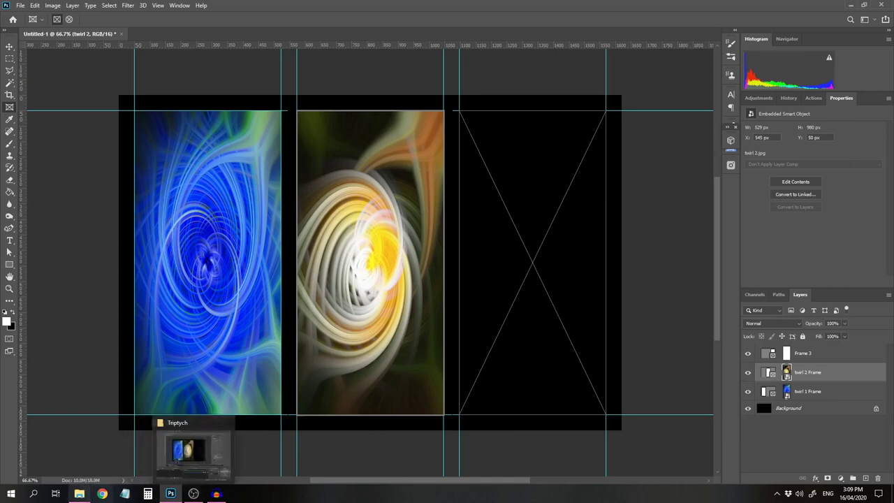
{"action": "left_click", "coordinate": [79, 494]}
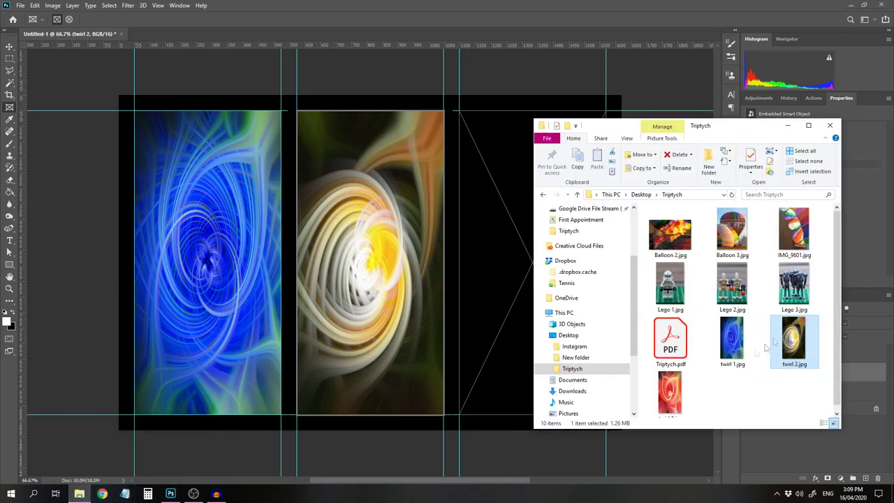
{"action": "left_click_drag", "start_coordinate": [672, 396], "coordinate": [511, 316]}
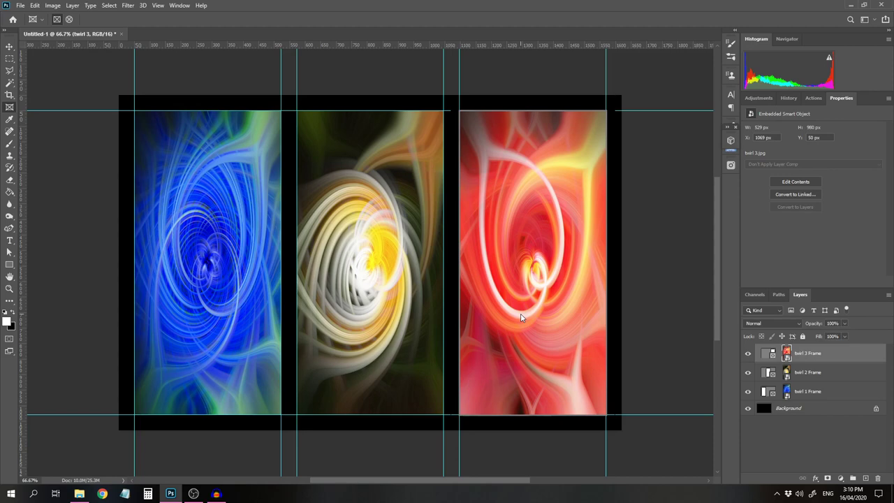
Select the twirl 1 frame to show its properties, and briefly float and redock the Properties panel.
{"action": "left_click", "coordinate": [766, 394]}
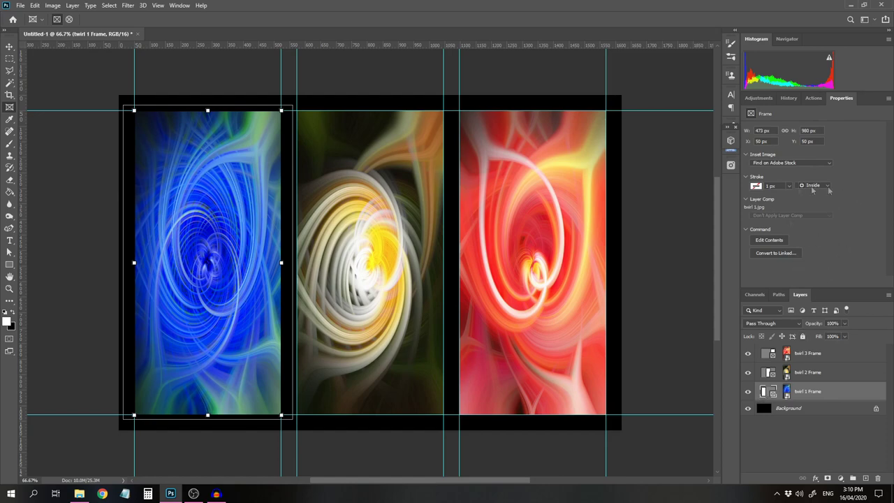
{"action": "left_click", "coordinate": [179, 6]}
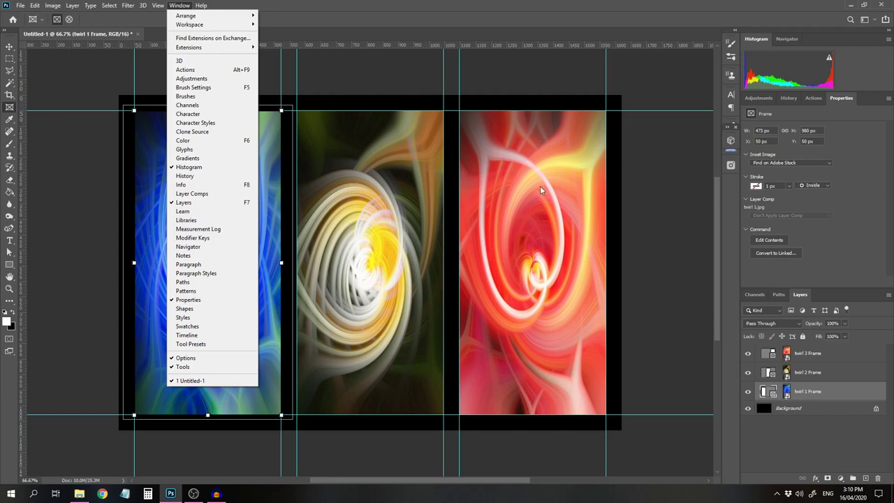
{"action": "left_click", "coordinate": [841, 97]}
{"action": "left_click_drag", "start_coordinate": [841, 98], "coordinate": [503, 123]}
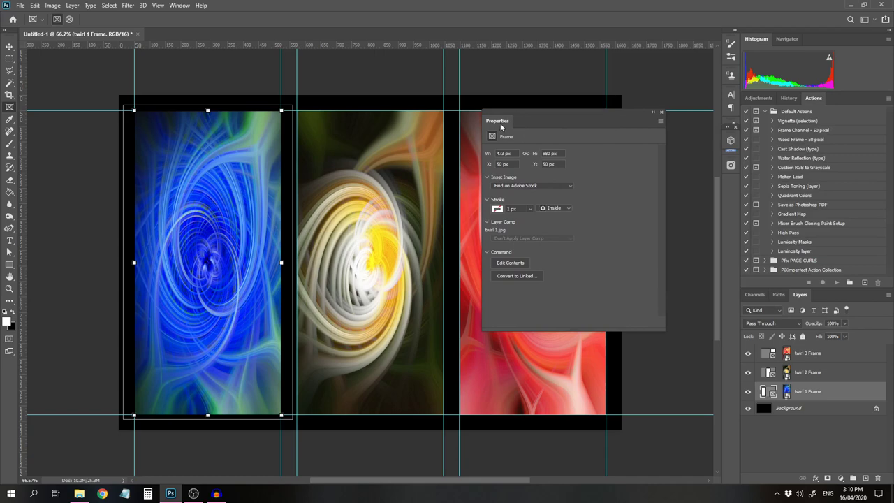
{"action": "left_click_drag", "start_coordinate": [501, 125], "coordinate": [782, 106]}
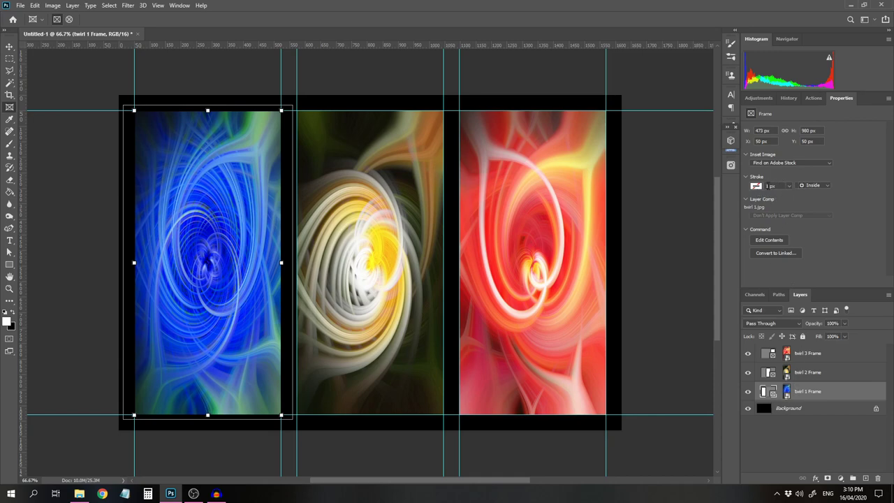
Give the twirl 1 frame a 4 px white stroke.
{"action": "left_click", "coordinate": [769, 186]}
{"action": "type", "text": "4"}
{"action": "key", "text": "Return"}
{"action": "left_click", "coordinate": [789, 187]}
{"action": "left_click_drag", "start_coordinate": [793, 198], "coordinate": [788, 197]}
{"action": "type", "text": "4"}
{"action": "key", "text": "Return"}
{"action": "left_click", "coordinate": [756, 189]}
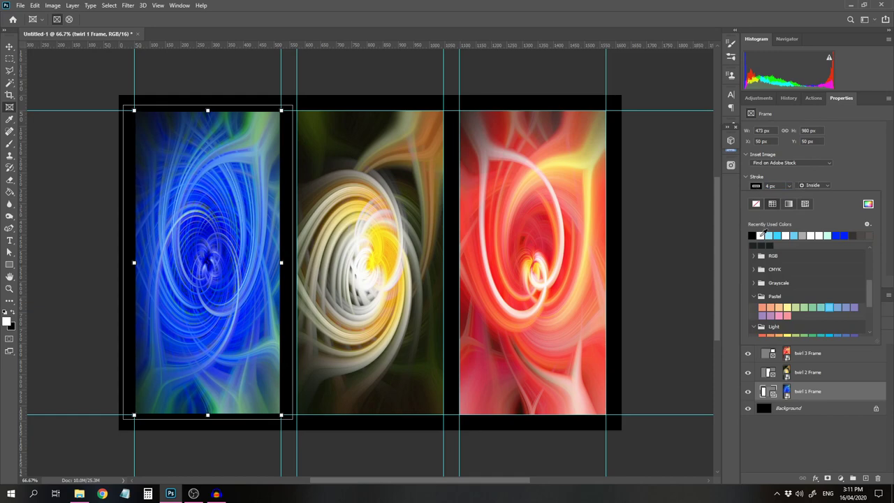
{"action": "left_click_drag", "start_coordinate": [871, 296], "coordinate": [879, 256]}
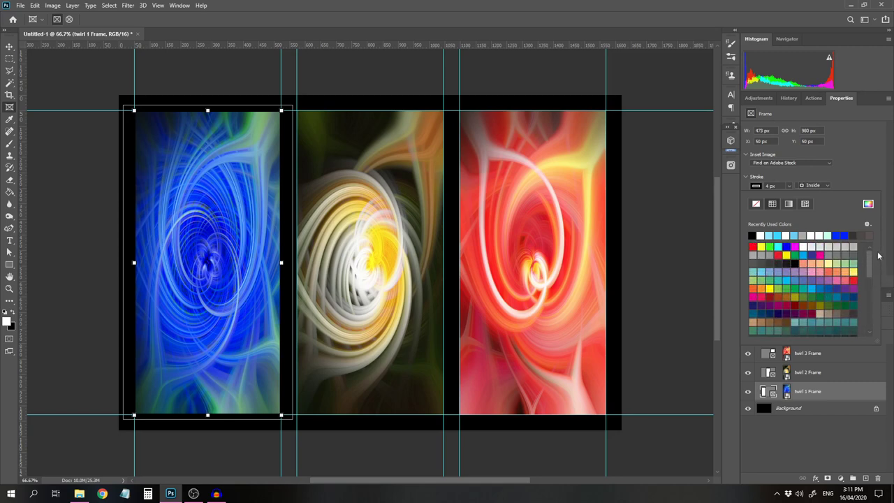
{"action": "left_click", "coordinate": [761, 235]}
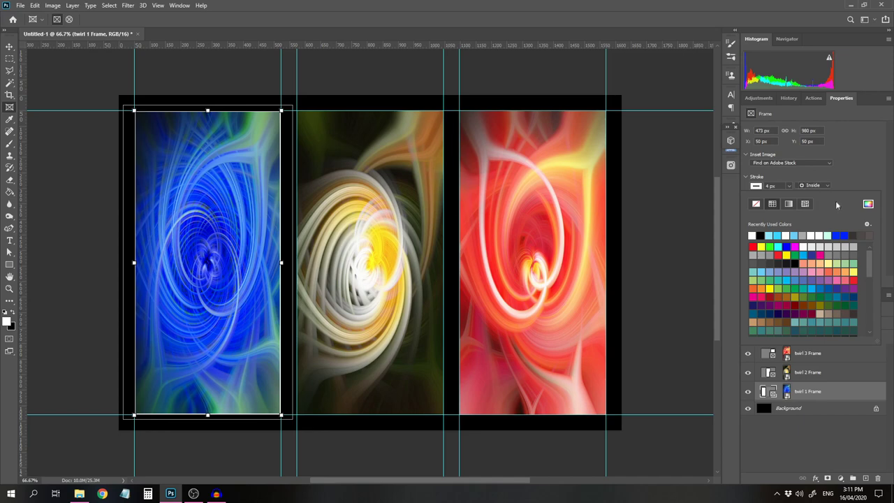
{"action": "left_click", "coordinate": [862, 166]}
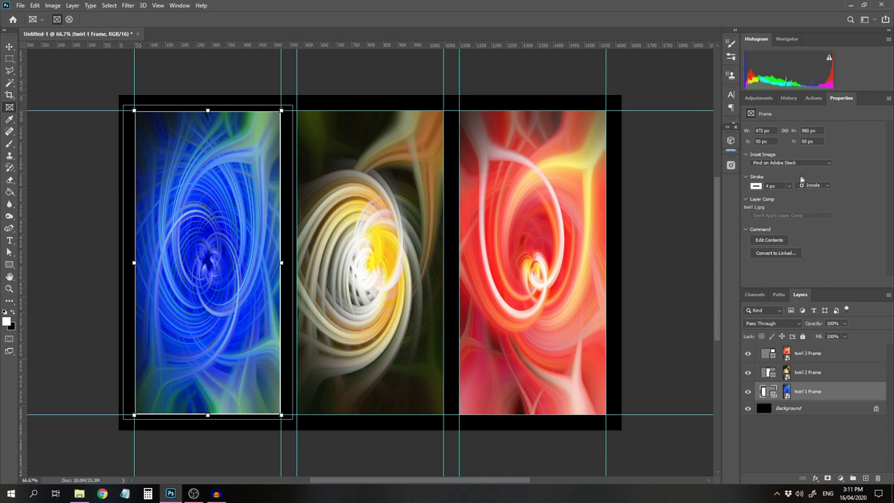
Select the twirl 2 frame and give it a 4 px white stroke.
{"action": "left_click", "coordinate": [768, 375]}
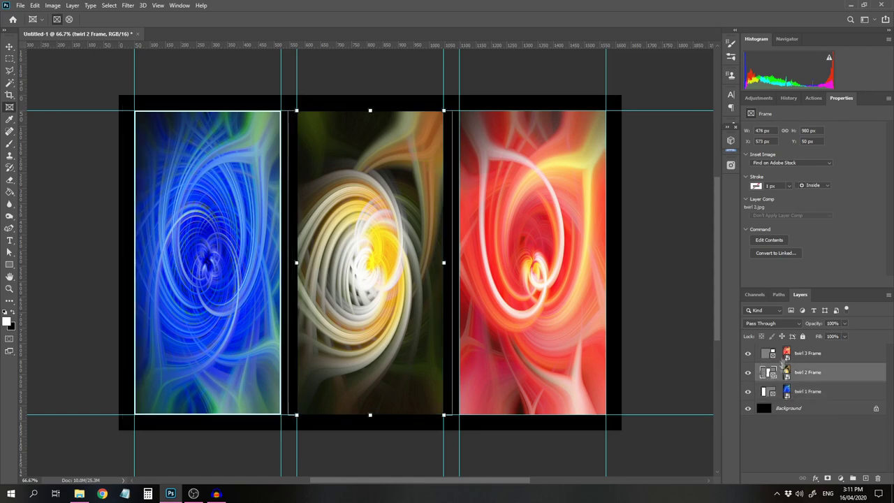
{"action": "left_click", "coordinate": [768, 186]}
{"action": "type", "text": "4"}
{"action": "left_click", "coordinate": [756, 186]}
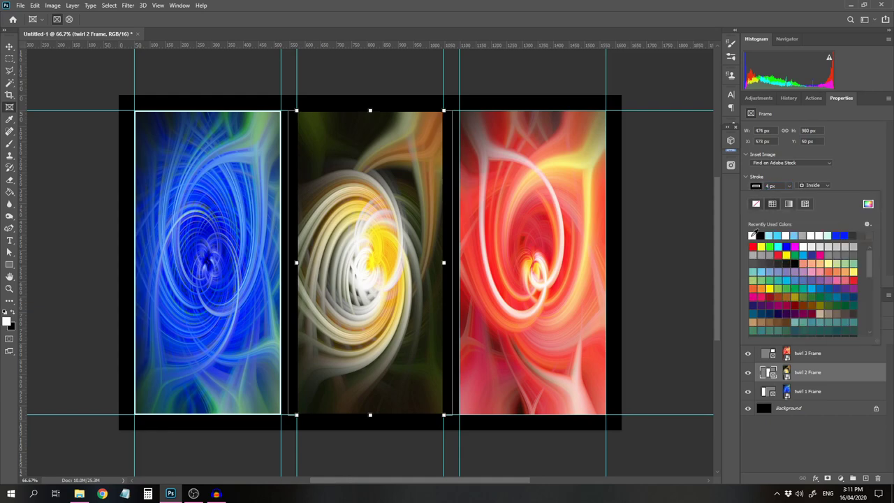
{"action": "left_click", "coordinate": [786, 236]}
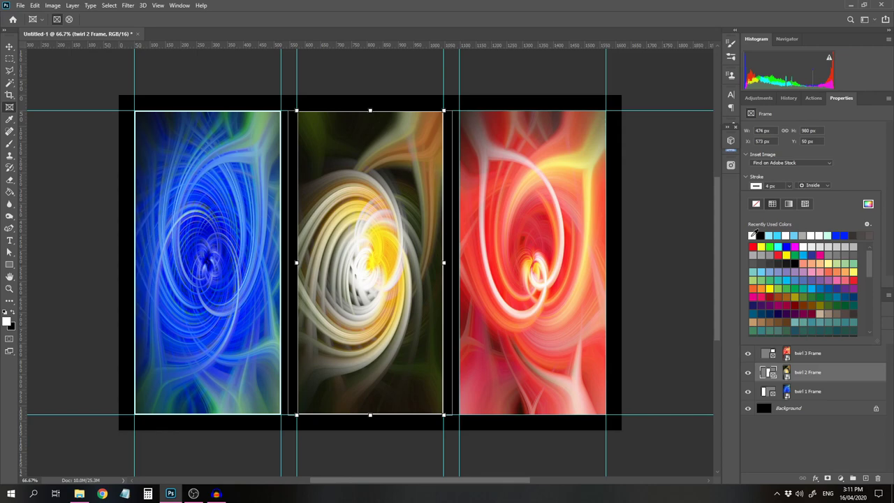
{"action": "left_click", "coordinate": [854, 169]}
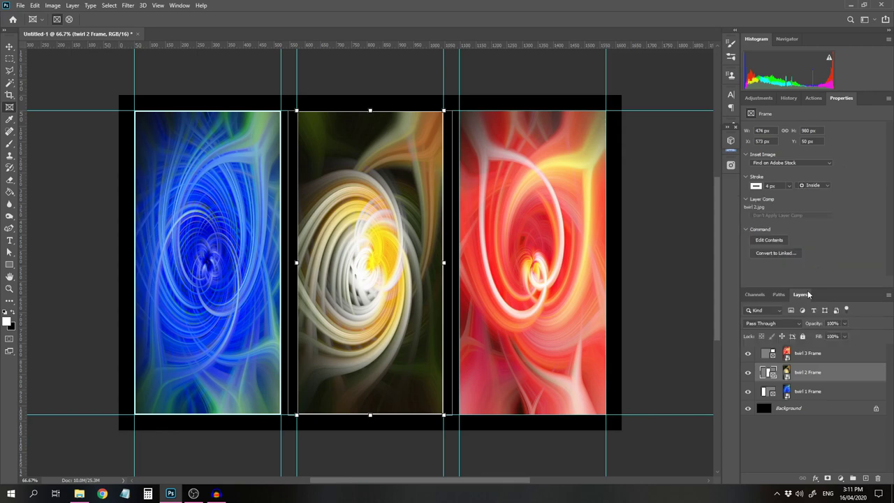
Select the twirl 3 frame and give it a 4 px white stroke.
{"action": "left_click", "coordinate": [770, 355]}
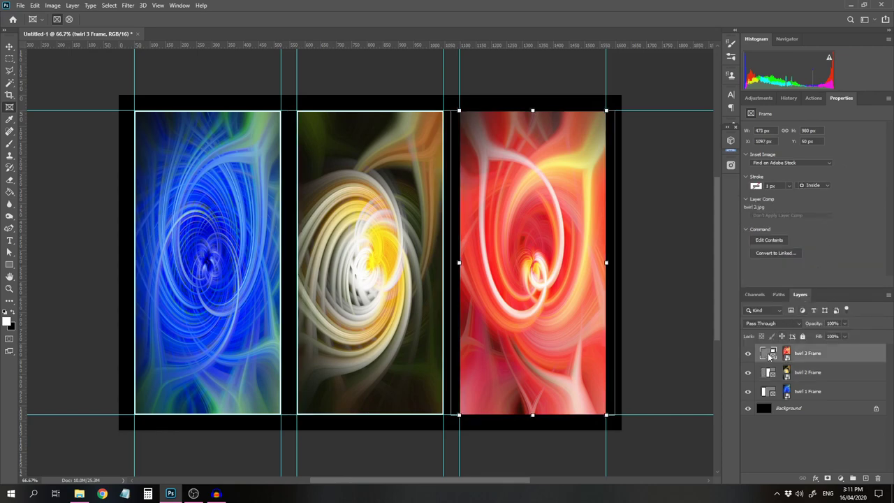
{"action": "left_click", "coordinate": [770, 185]}
{"action": "type", "text": "4"}
{"action": "left_click", "coordinate": [756, 186]}
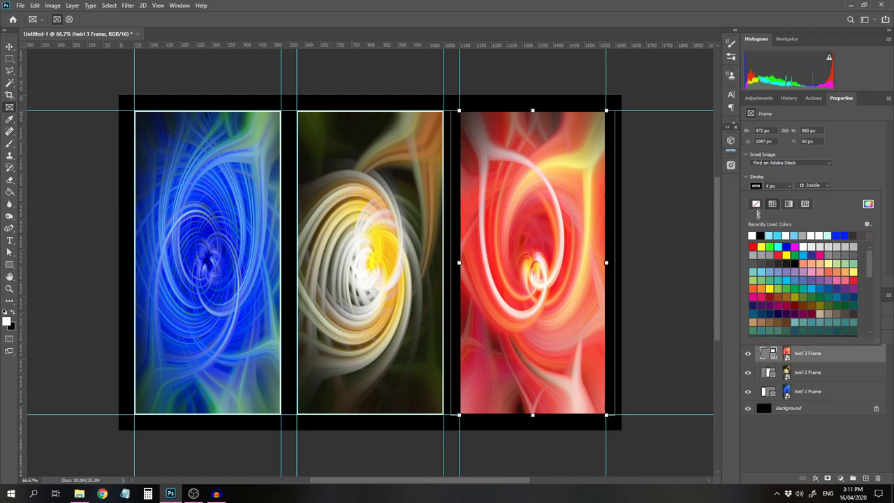
{"action": "left_click", "coordinate": [752, 235]}
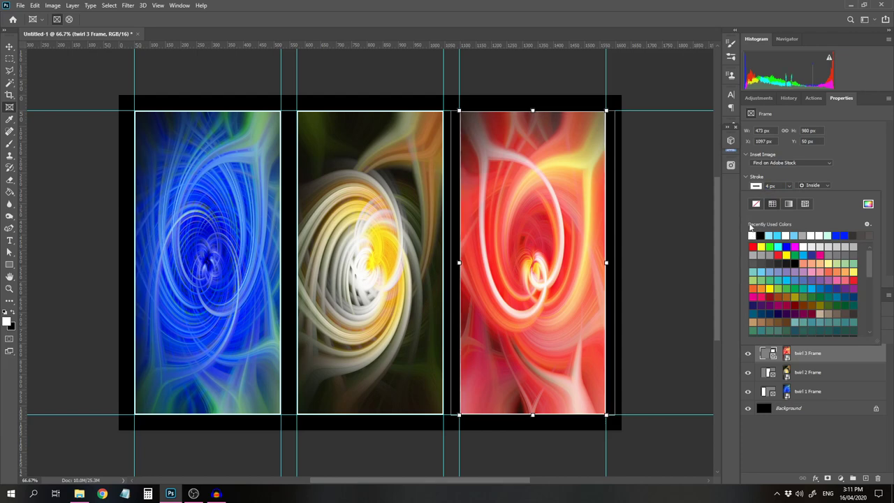
{"action": "left_click", "coordinate": [844, 158]}
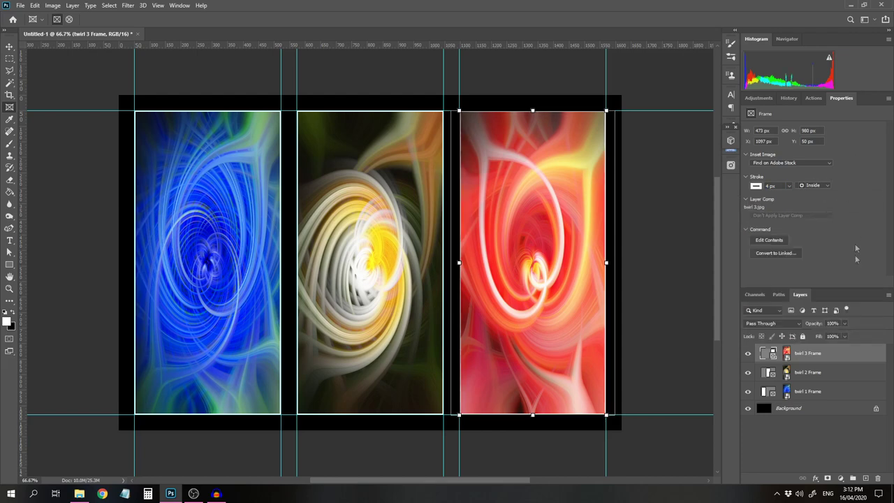
On the Background layer, add a 4 px white inside stroke around the whole canvas, and clear the guides.
{"action": "left_click", "coordinate": [764, 412]}
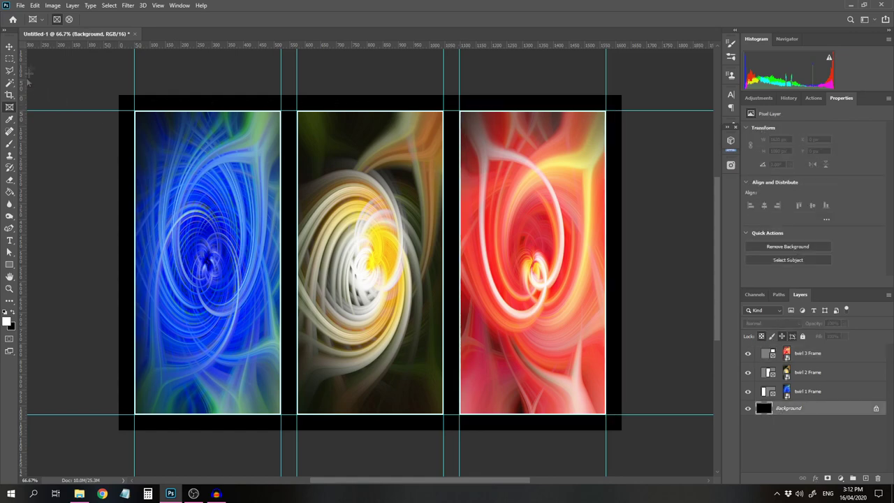
{"action": "left_click", "coordinate": [34, 6]}
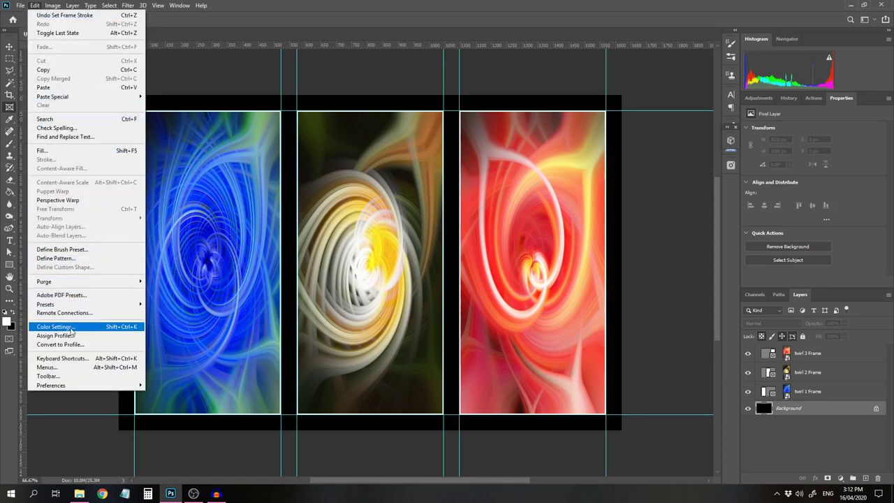
{"action": "left_click", "coordinate": [168, 87]}
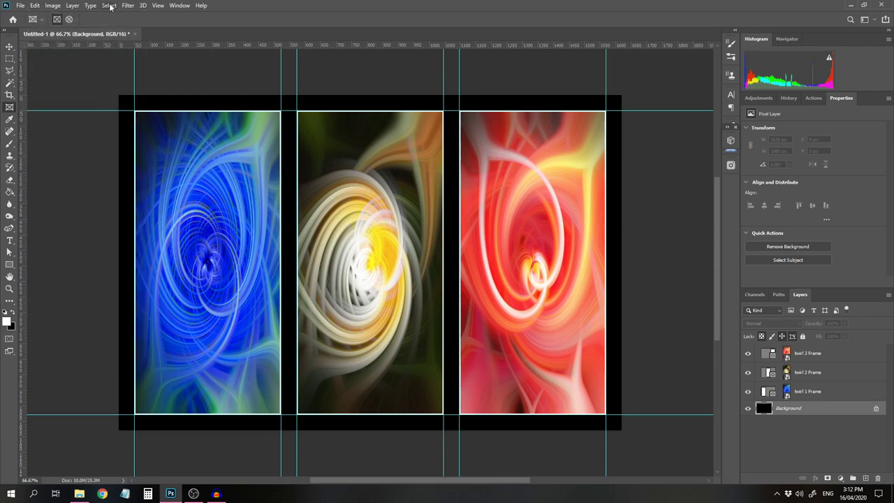
{"action": "key", "text": "ctrl+a"}
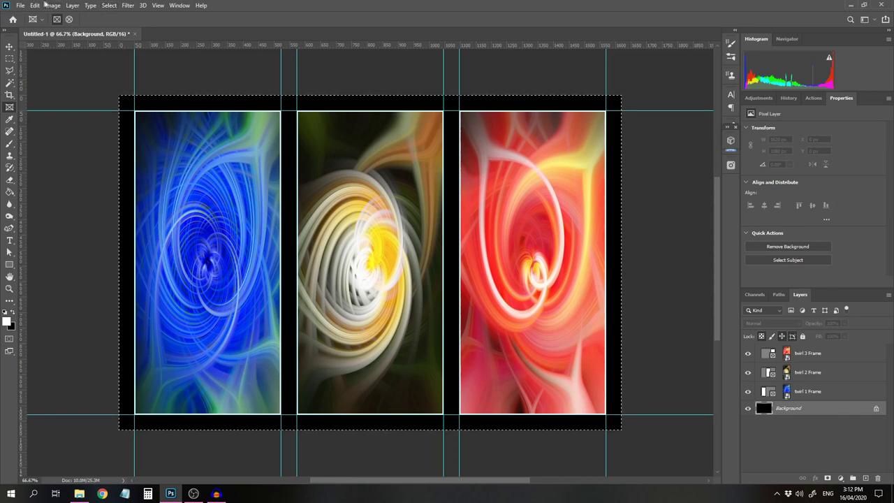
{"action": "left_click", "coordinate": [34, 6]}
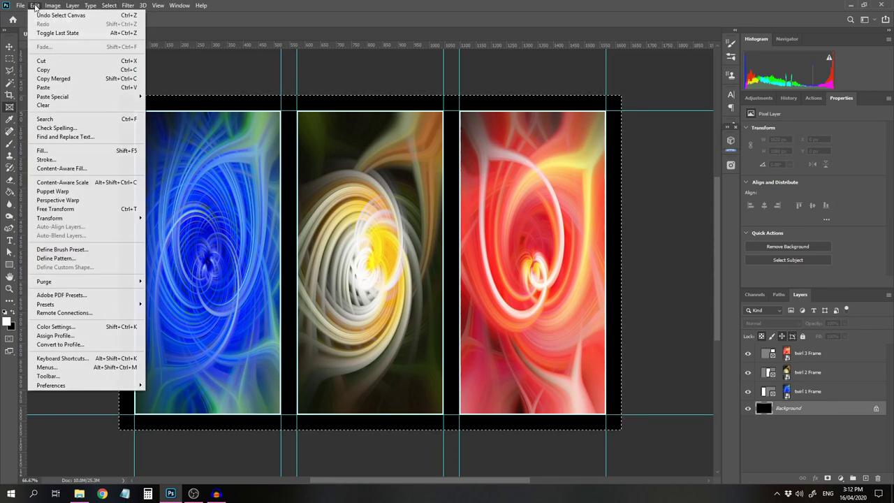
{"action": "left_click", "coordinate": [64, 160]}
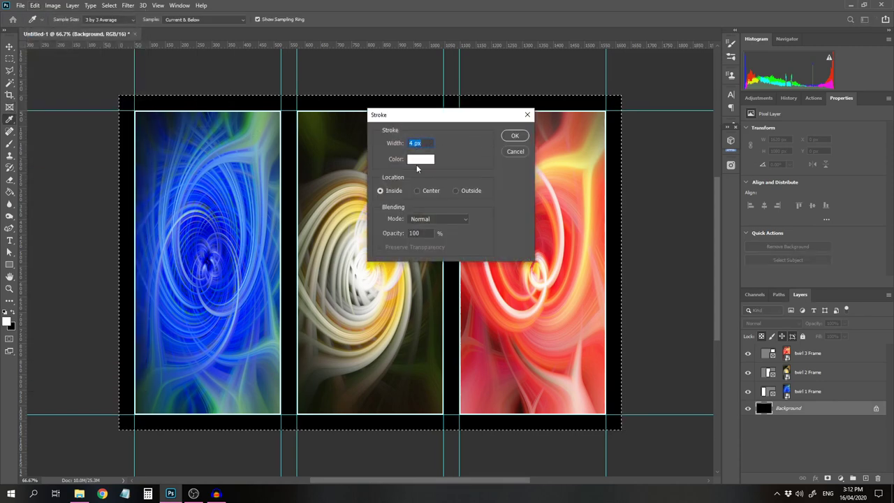
{"action": "left_click", "coordinate": [522, 136]}
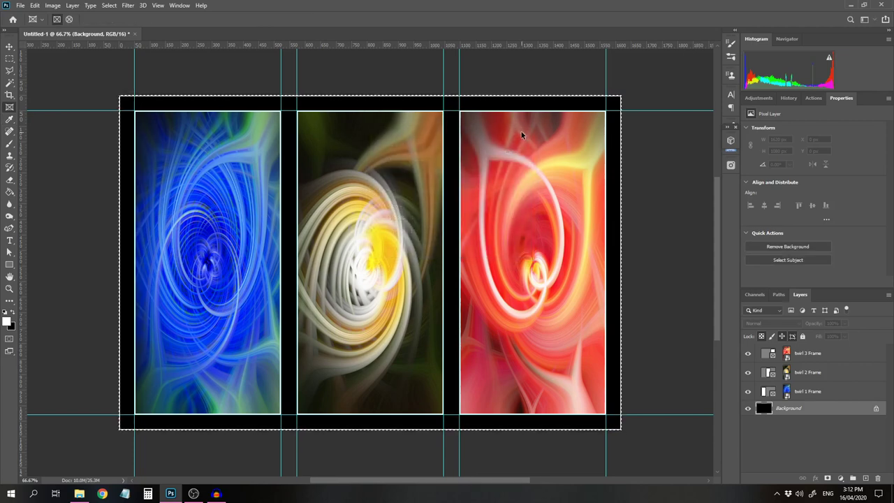
{"action": "left_click", "coordinate": [158, 6]}
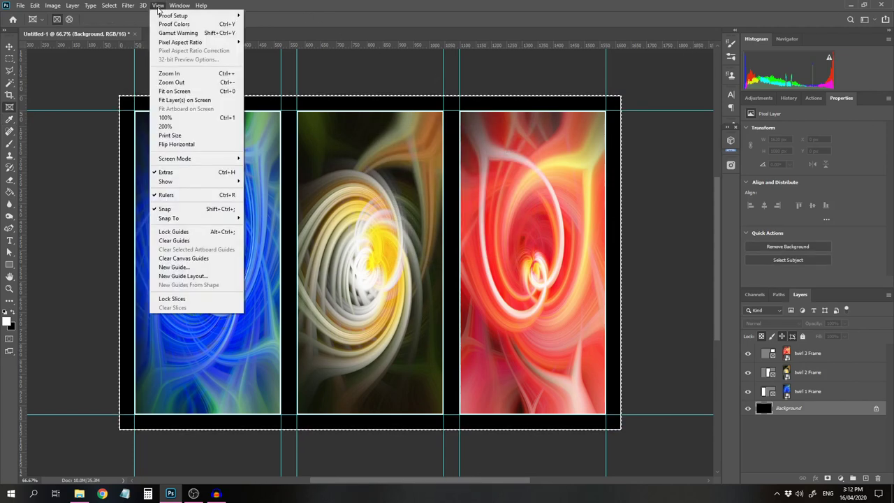
{"action": "left_click", "coordinate": [200, 238]}
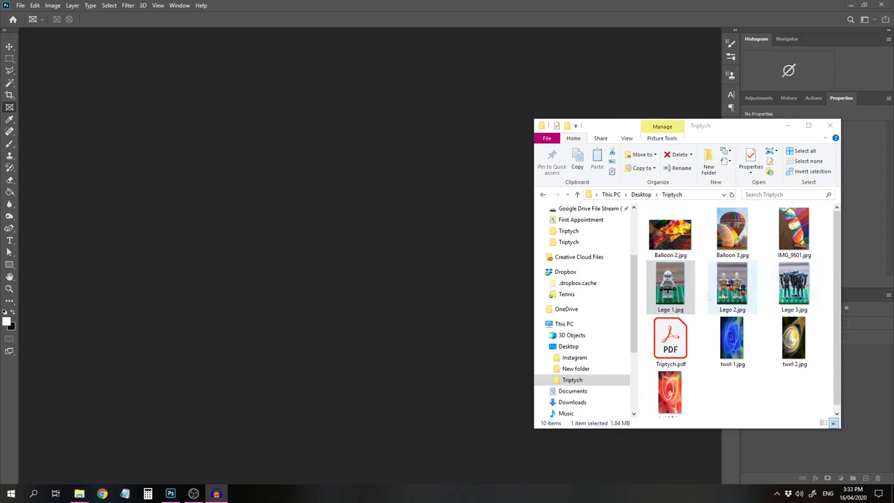
Check the pixel dimensions of Lego 1.jpg in its file property details.
{"action": "right_click", "coordinate": [671, 297]}
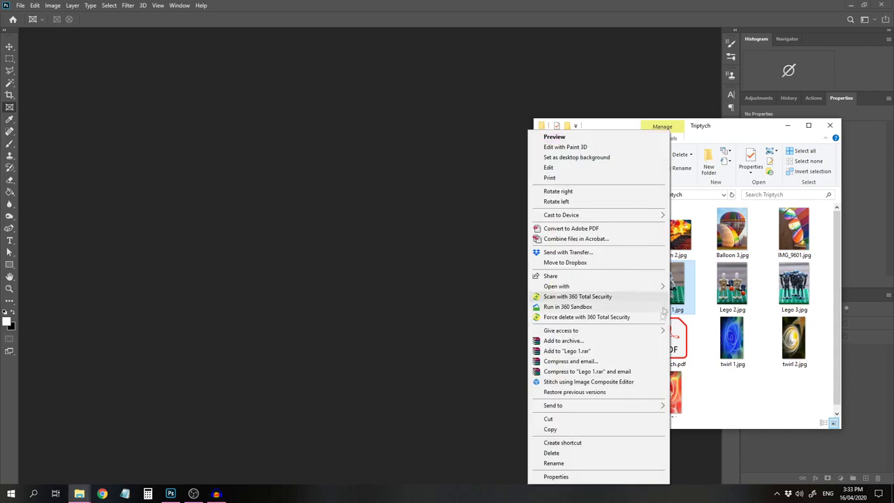
{"action": "left_click", "coordinate": [619, 481]}
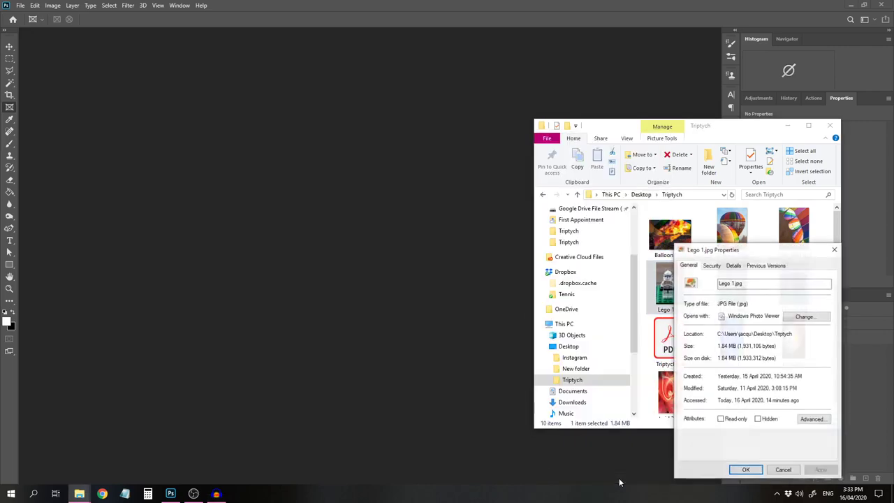
{"action": "left_click_drag", "start_coordinate": [772, 253], "coordinate": [412, 143]}
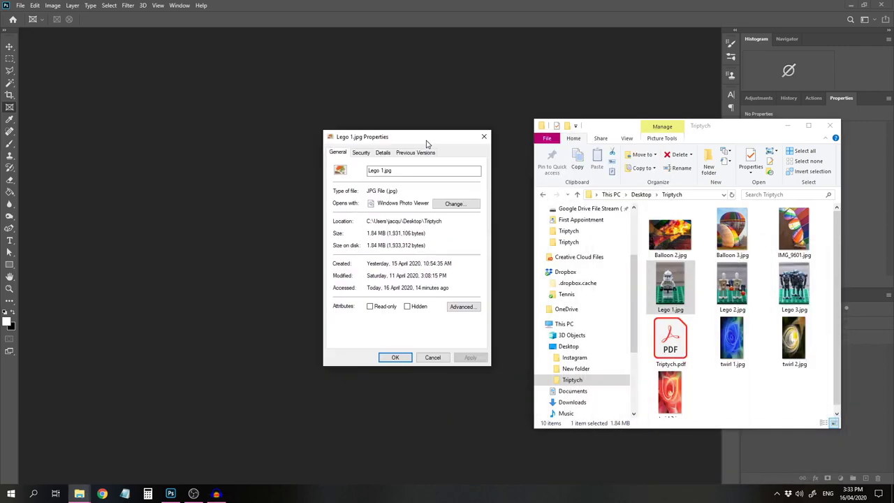
{"action": "left_click", "coordinate": [386, 154]}
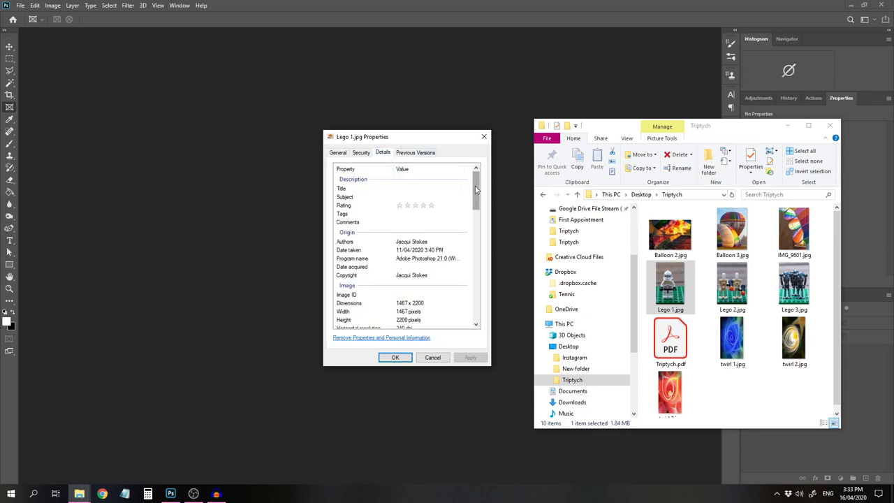
{"action": "scroll", "coordinate": [448, 210], "scroll_direction": "down", "scroll_amount": 6}
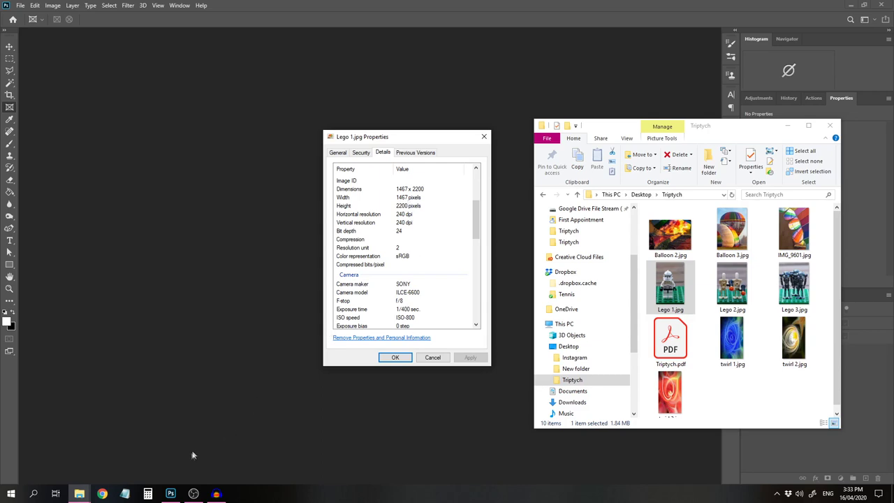
Switch to Calculator and work out the canvas width: 1467 times 3, plus 200.
{"action": "left_click", "coordinate": [148, 493]}
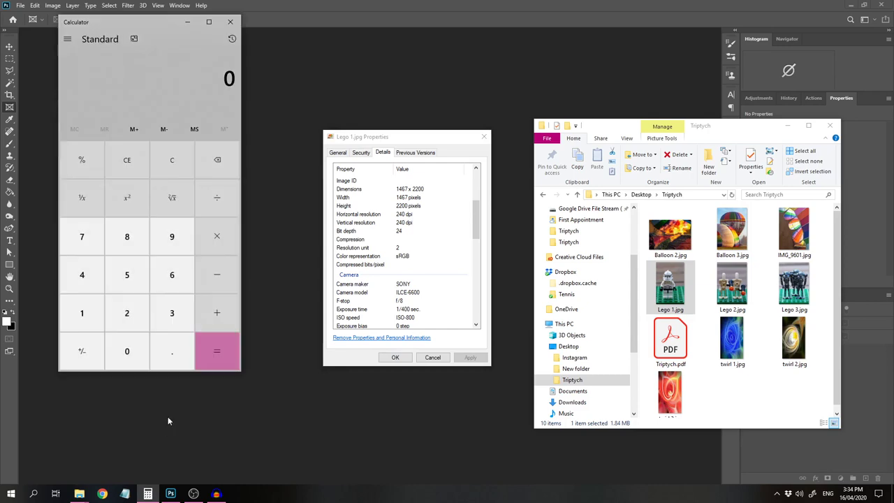
{"action": "left_click", "coordinate": [82, 313]}
{"action": "type", "text": "467"}
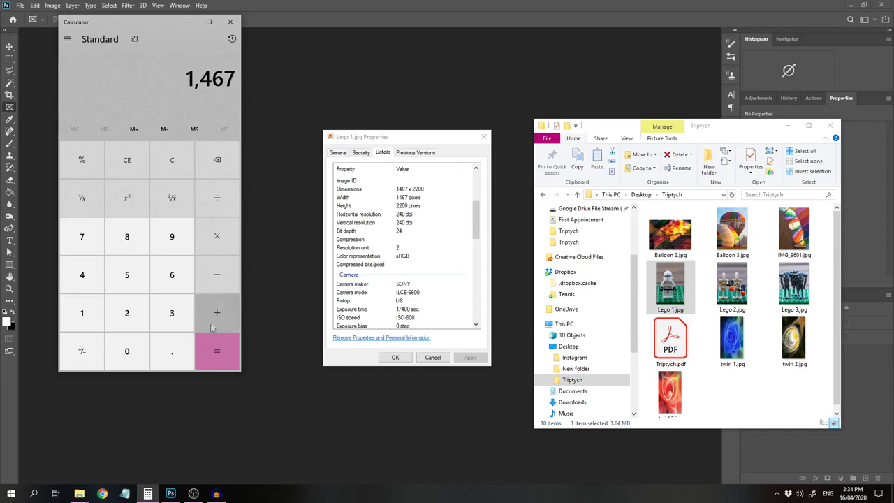
{"action": "key", "text": "asterisk"}
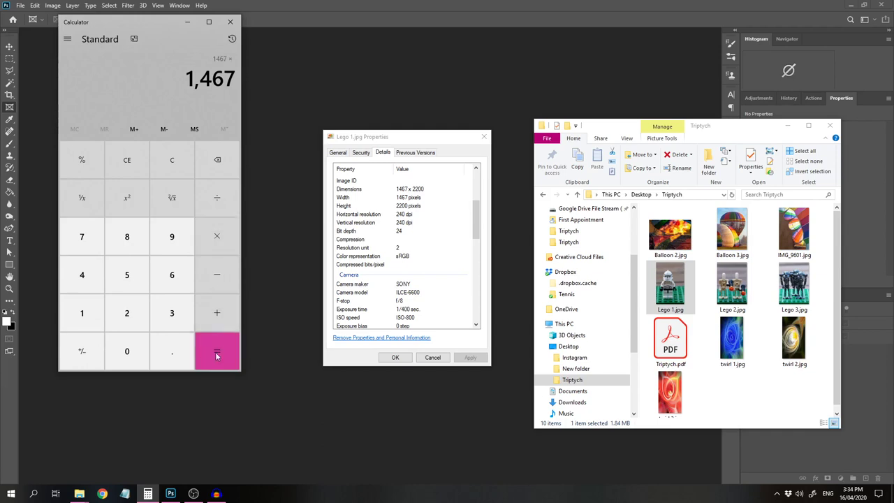
{"action": "key", "text": "3"}
{"action": "left_click", "coordinate": [217, 355]}
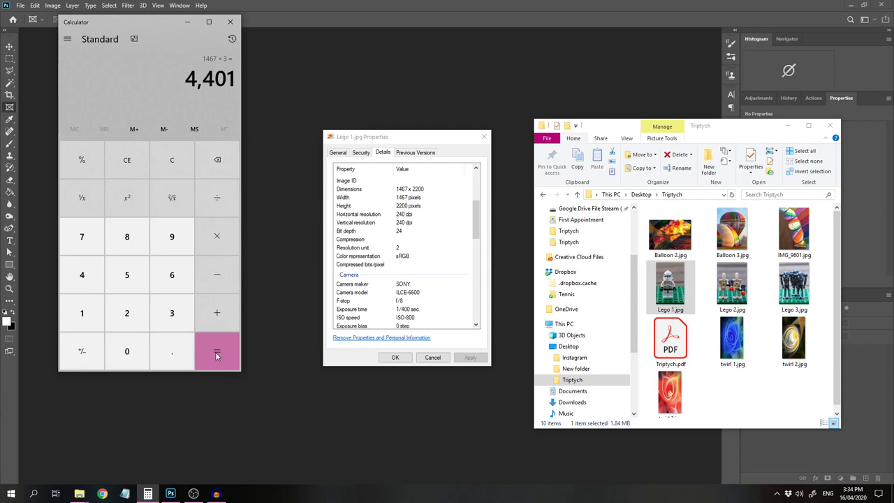
{"action": "type", "text": "+200"}
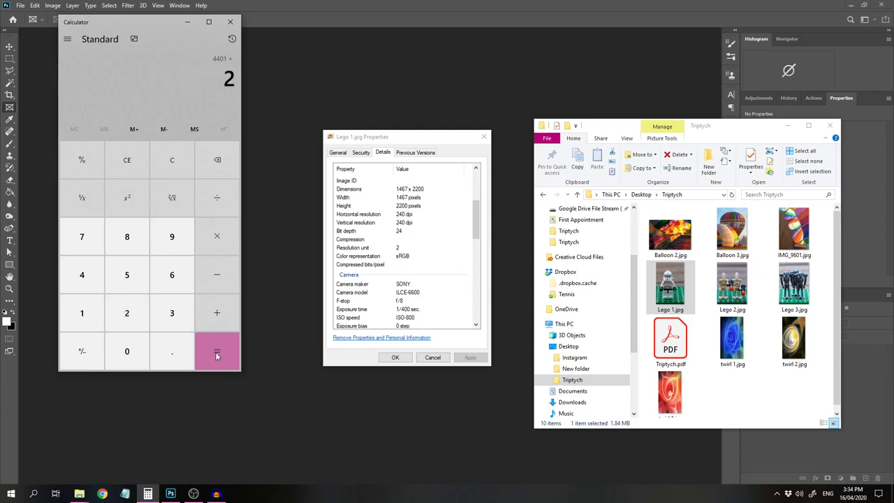
{"action": "left_click", "coordinate": [216, 356]}
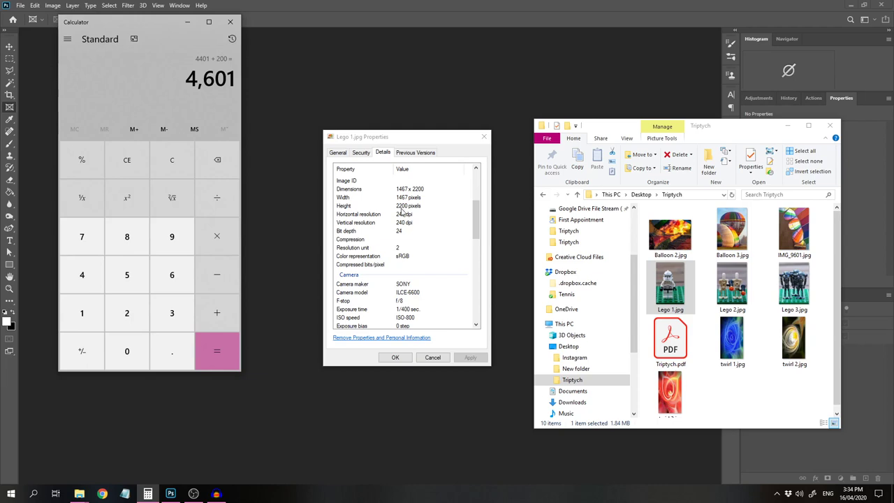
Close the Lego 1.jpg properties and the calculator, and minimise the Triptych folder window.
{"action": "left_click", "coordinate": [394, 359]}
{"action": "left_click", "coordinate": [230, 22]}
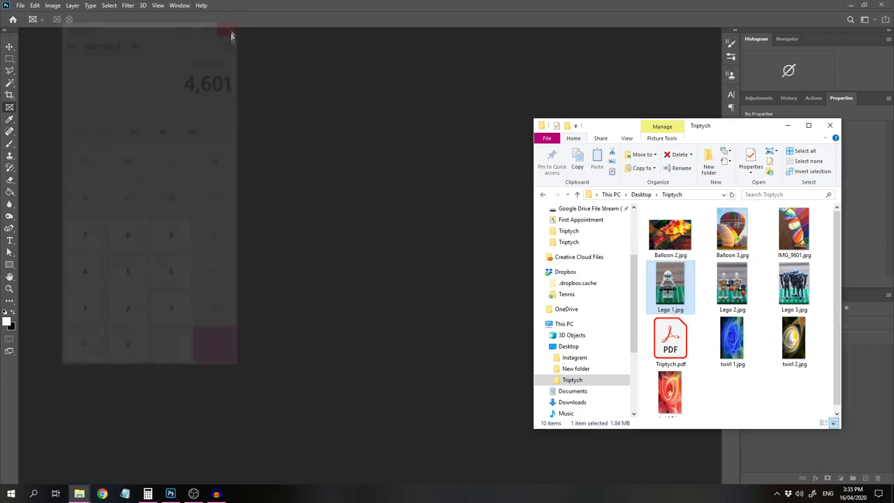
{"action": "left_click", "coordinate": [788, 127]}
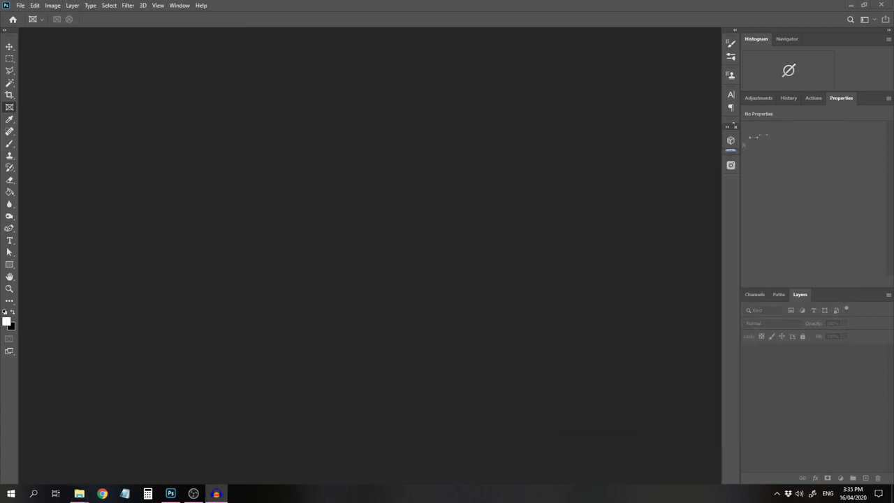
Start a new document 4601 px wide and 2300 px high at 300 pixels/inch.
{"action": "left_click", "coordinate": [21, 8]}
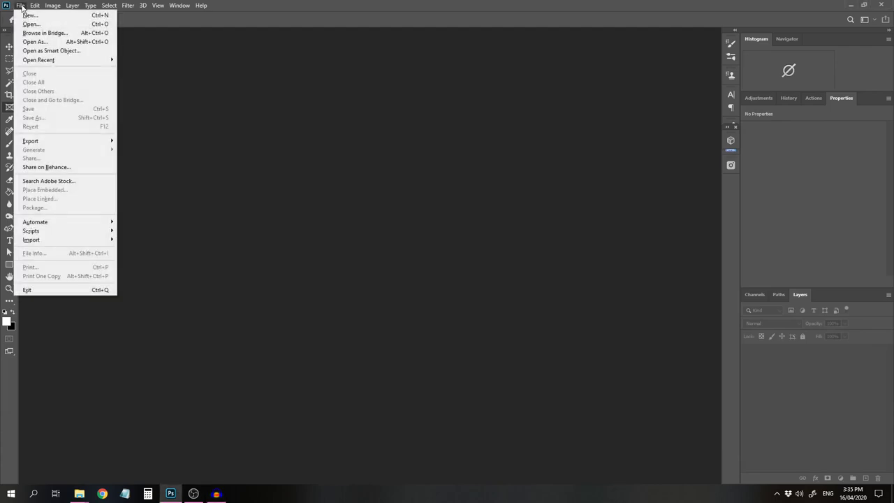
{"action": "left_click", "coordinate": [27, 15]}
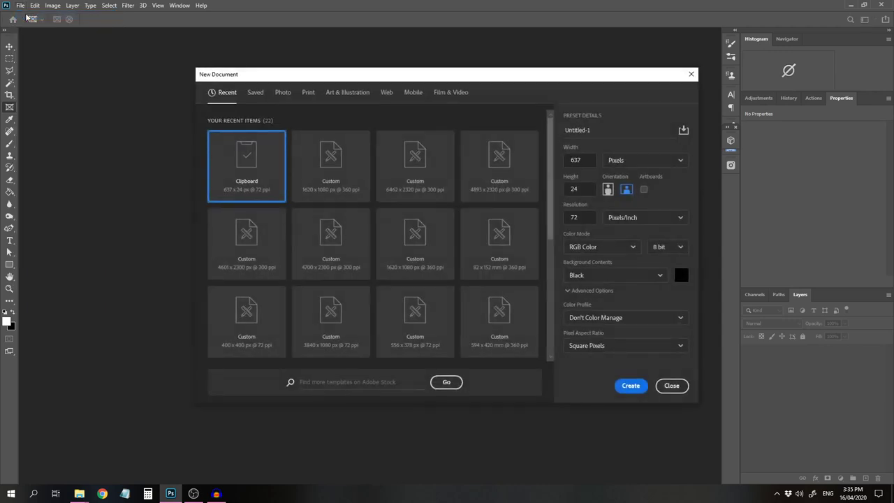
{"action": "left_click", "coordinate": [590, 160]}
{"action": "double_click", "coordinate": [591, 160]}
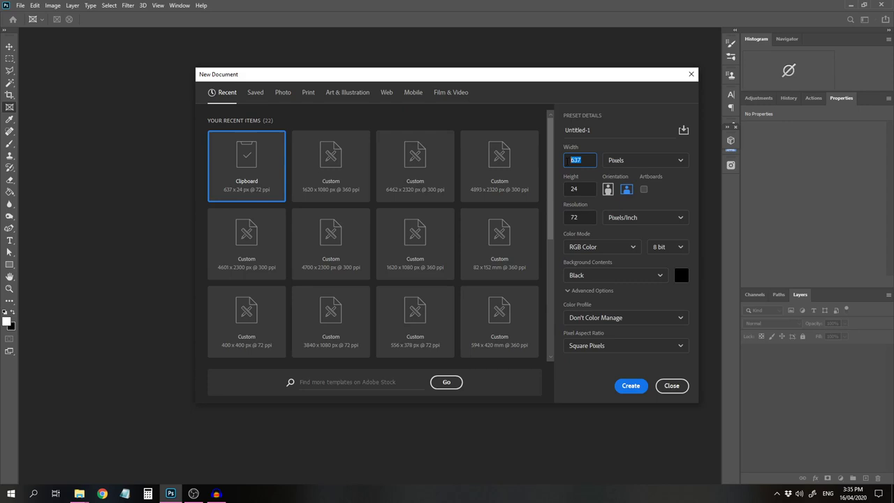
{"action": "type", "text": "4601"}
{"action": "left_click", "coordinate": [593, 188]}
{"action": "type", "text": "2300"}
{"action": "left_click", "coordinate": [568, 218]}
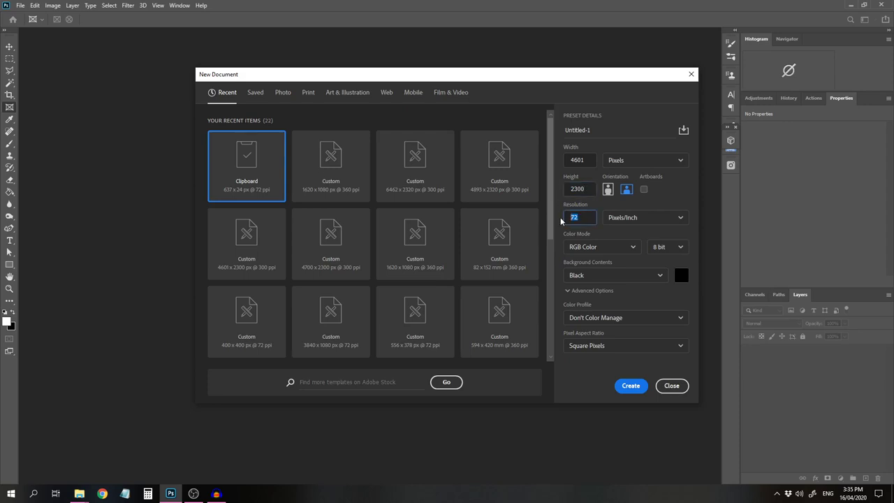
{"action": "type", "text": "300"}
Give the new document 16 bit depth and the Working RGB: sRGB IEC61966-2.1 color profile, and create it.
{"action": "left_click", "coordinate": [681, 247]}
{"action": "left_click", "coordinate": [676, 283]}
{"action": "left_click", "coordinate": [667, 318]}
{"action": "left_click", "coordinate": [649, 278]}
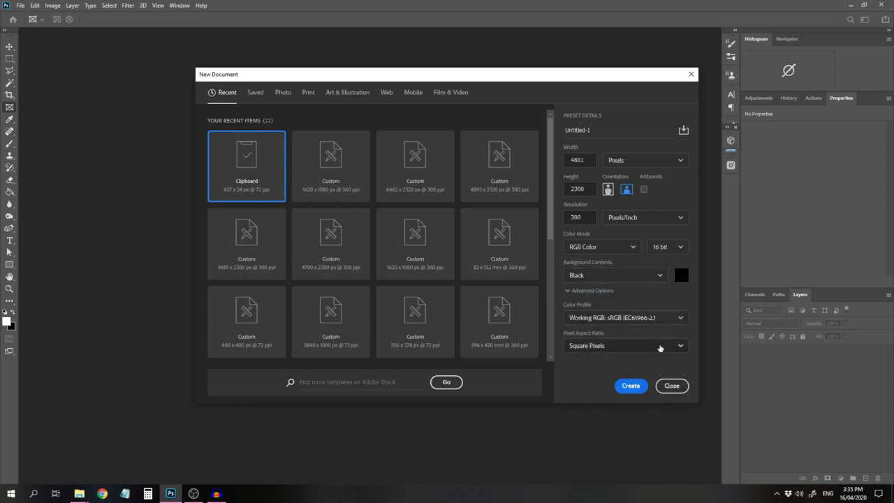
{"action": "left_click", "coordinate": [630, 386]}
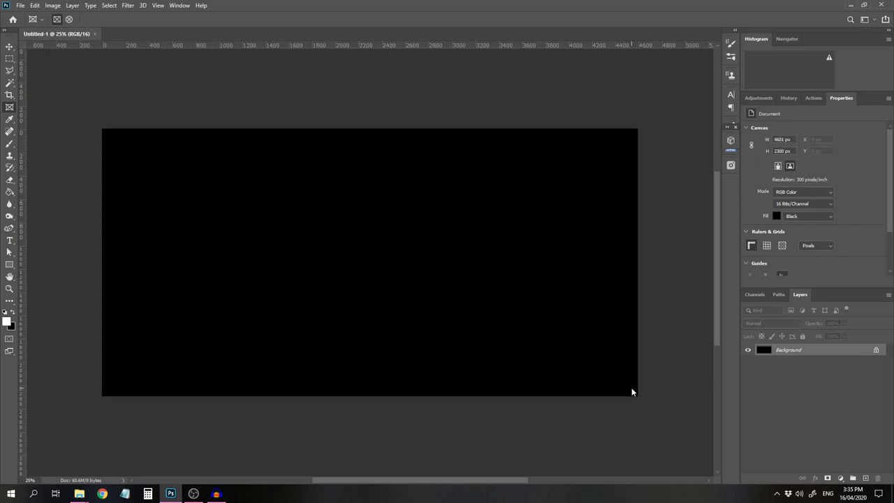
Apply the Triptych guide layout preset with 3 columns, 1 row, a 50 px gutter and 50 px margins.
{"action": "left_click", "coordinate": [159, 6]}
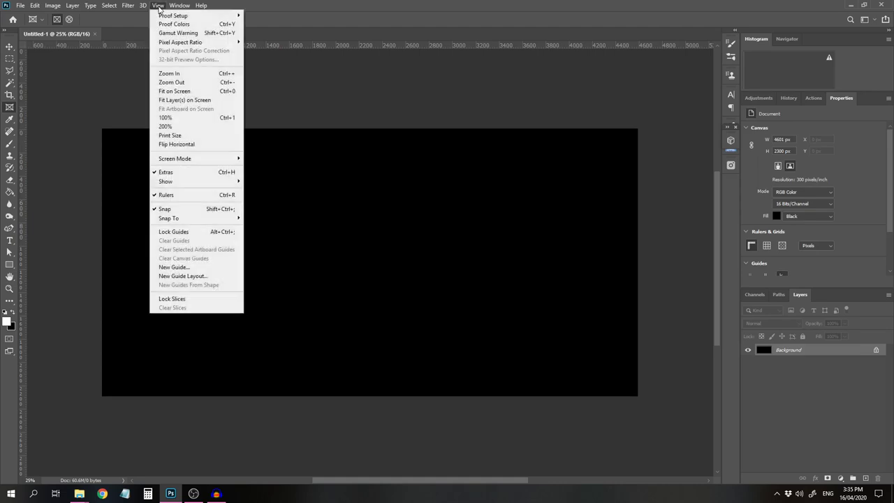
{"action": "left_click", "coordinate": [205, 277]}
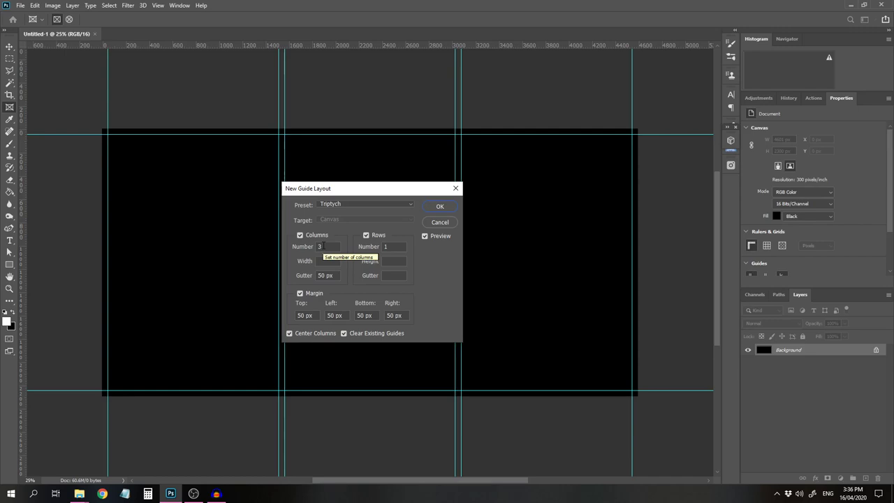
{"action": "left_click", "coordinate": [440, 206]}
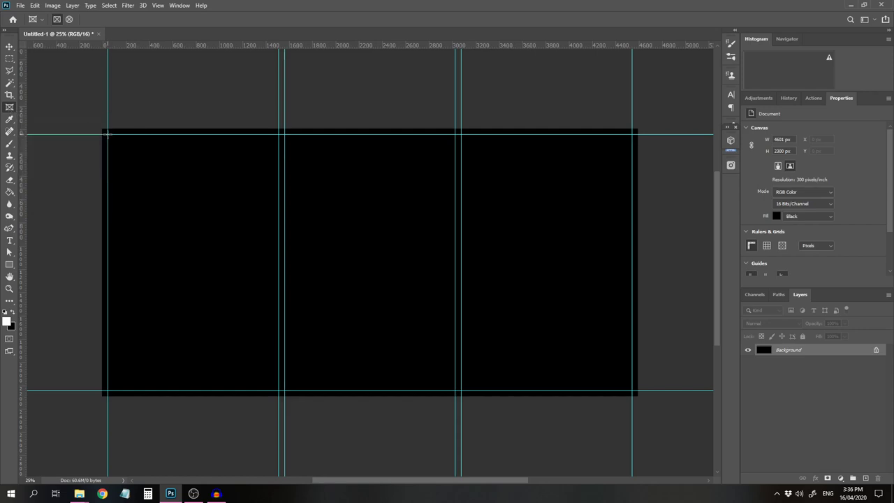
Draw a 1467 x 2200 px rectangular frame inside the guides of each of the three columns.
{"action": "left_click_drag", "start_coordinate": [106, 133], "coordinate": [279, 389]}
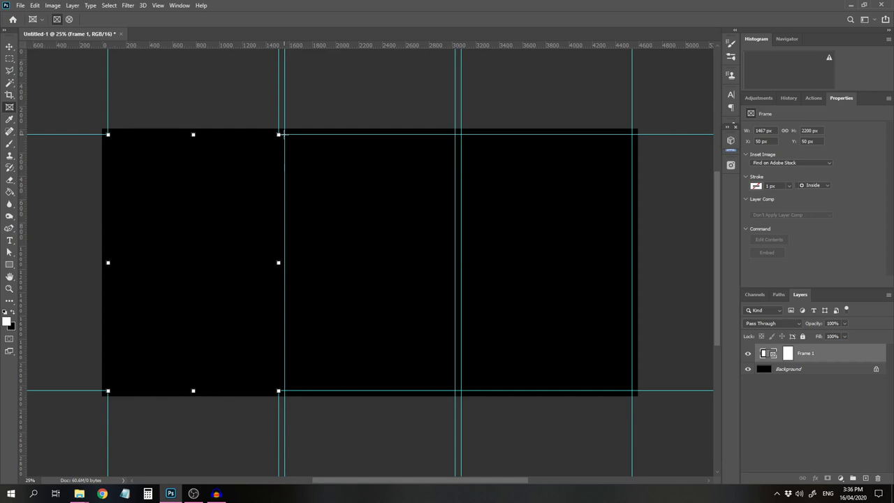
{"action": "left_click_drag", "start_coordinate": [284, 134], "coordinate": [455, 389]}
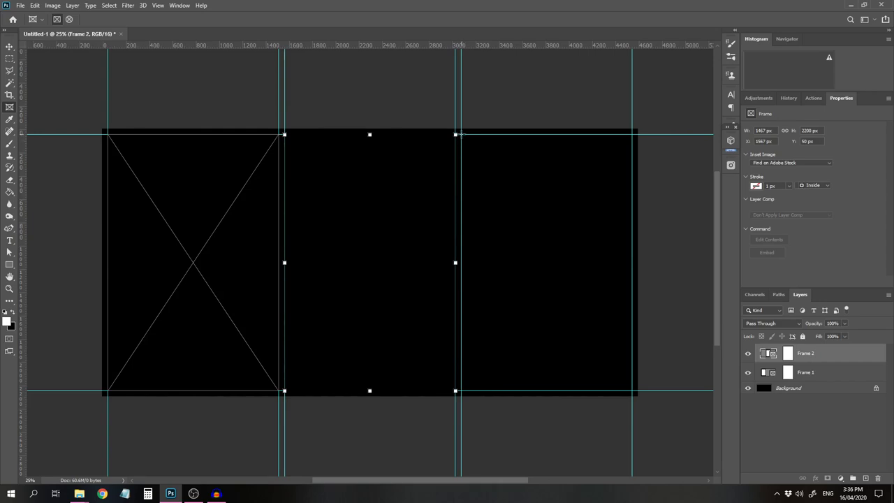
{"action": "left_click_drag", "start_coordinate": [459, 133], "coordinate": [633, 389]}
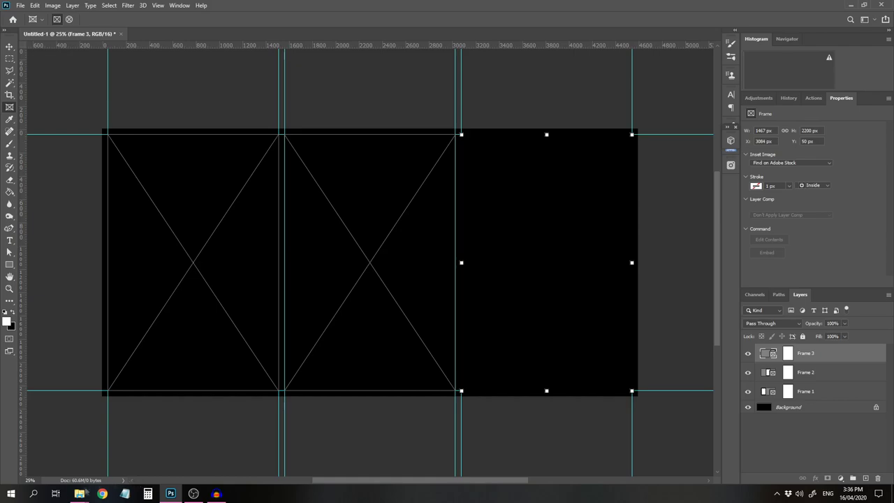
Place Lego 1.jpg, Lego 2.jpg and Lego 3.jpg from the Triptych folder into the first, second and third frames respectively.
{"action": "mouse_move", "coordinate": [80, 494]}
{"action": "left_click", "coordinate": [49, 454]}
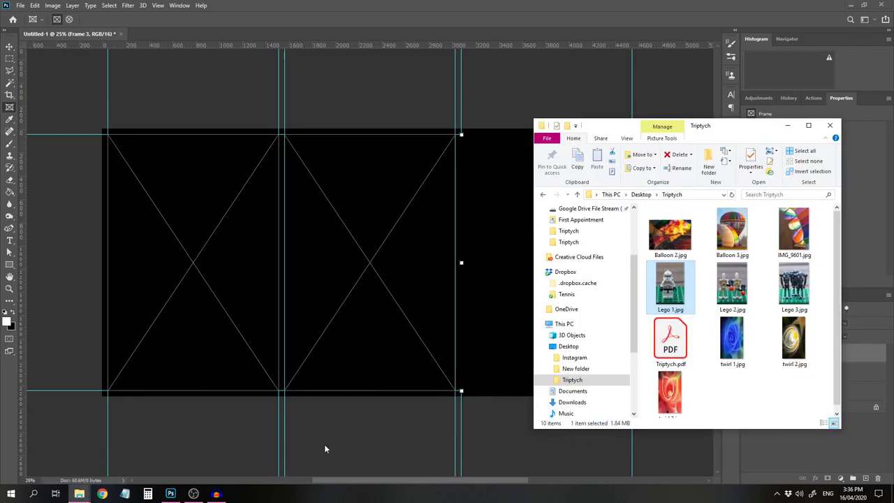
{"action": "left_click_drag", "start_coordinate": [671, 287], "coordinate": [218, 269]}
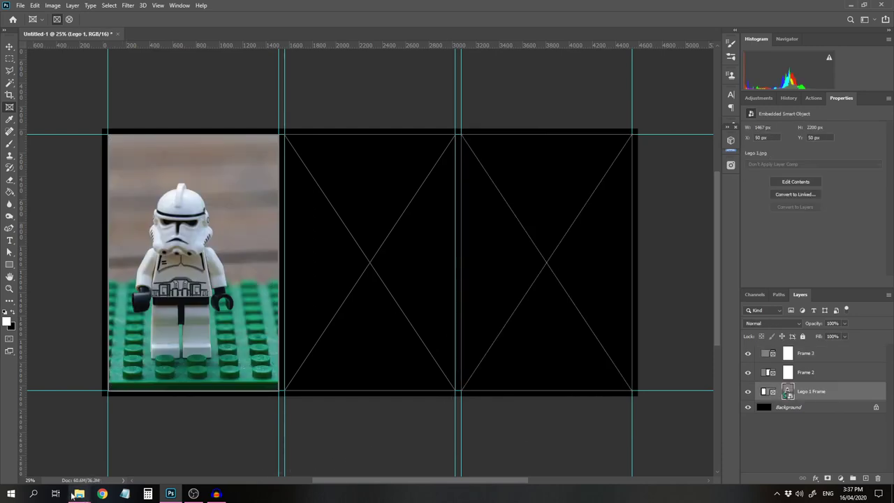
{"action": "mouse_move", "coordinate": [77, 495]}
{"action": "left_click", "coordinate": [61, 450]}
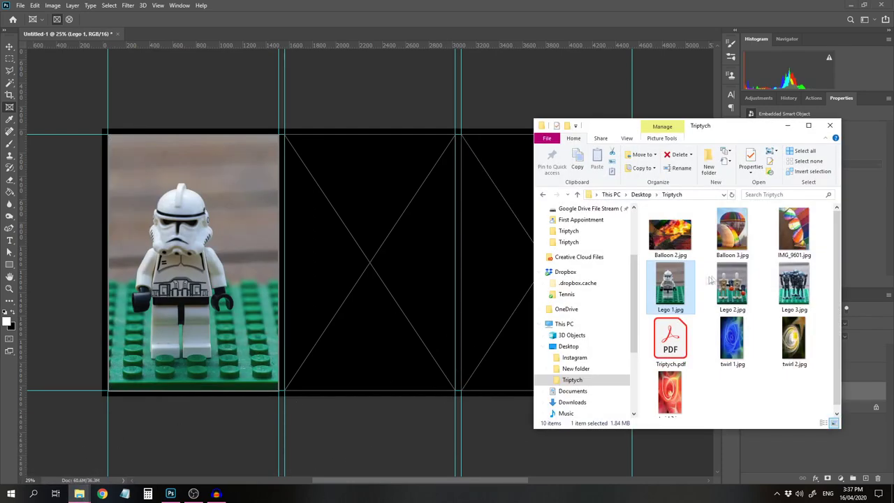
{"action": "left_click_drag", "start_coordinate": [733, 285], "coordinate": [372, 267]}
{"action": "mouse_move", "coordinate": [79, 491]}
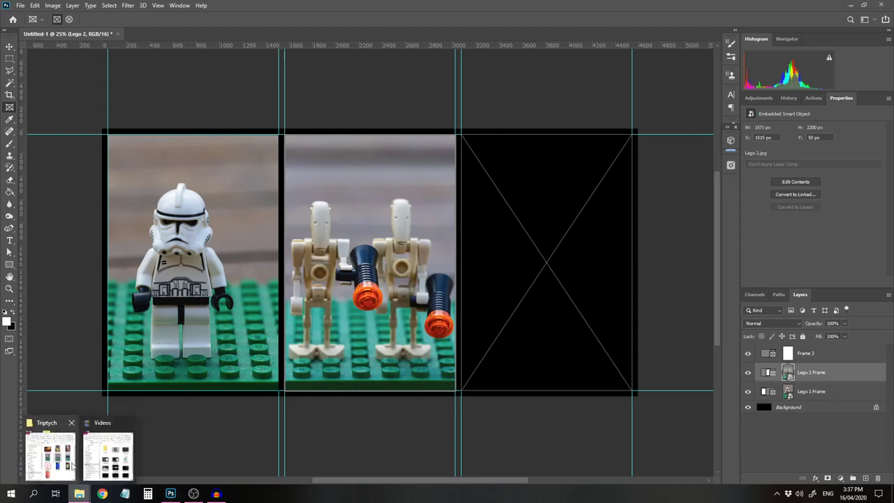
{"action": "left_click", "coordinate": [73, 467]}
{"action": "left_click", "coordinate": [798, 292]}
{"action": "left_click_drag", "start_coordinate": [644, 300], "coordinate": [491, 296]}
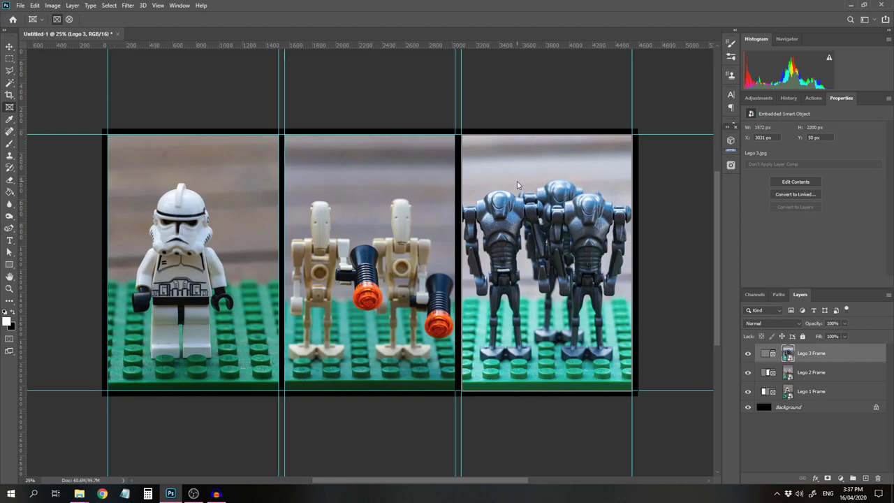
Clear all guides from the Lego triptych and deselect the third frame.
{"action": "left_click", "coordinate": [158, 6]}
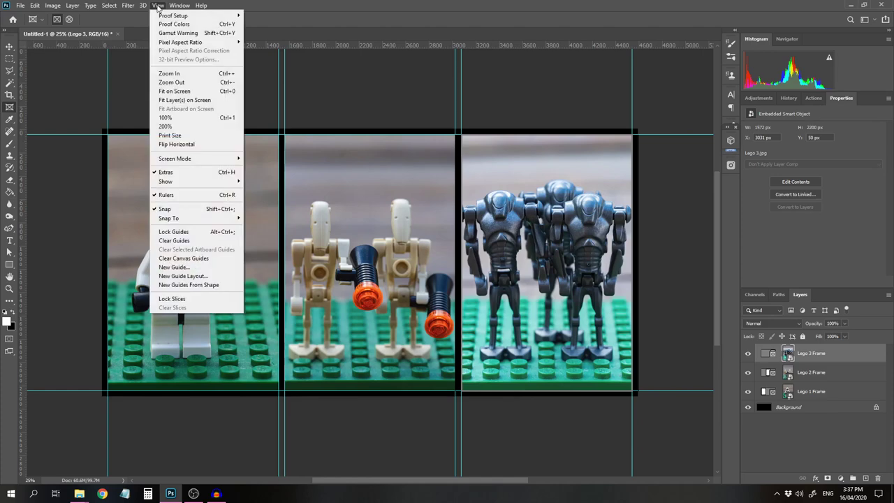
{"action": "left_click", "coordinate": [200, 242]}
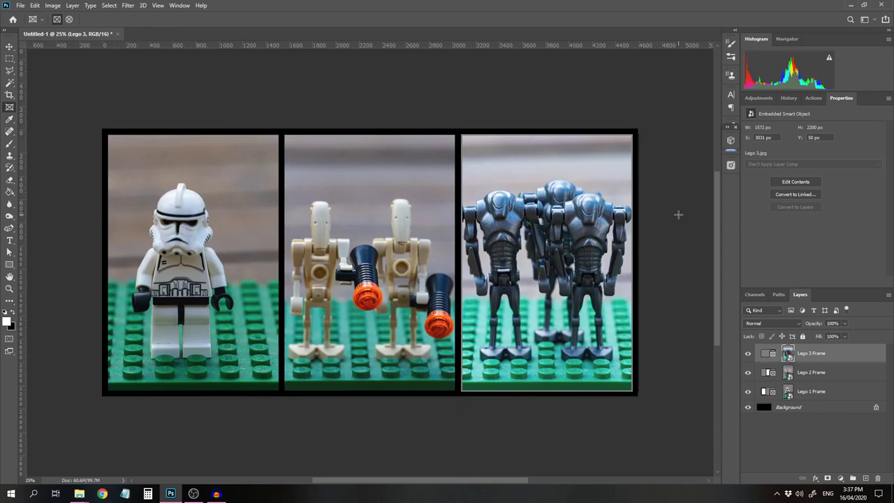
{"action": "left_click", "coordinate": [687, 271]}
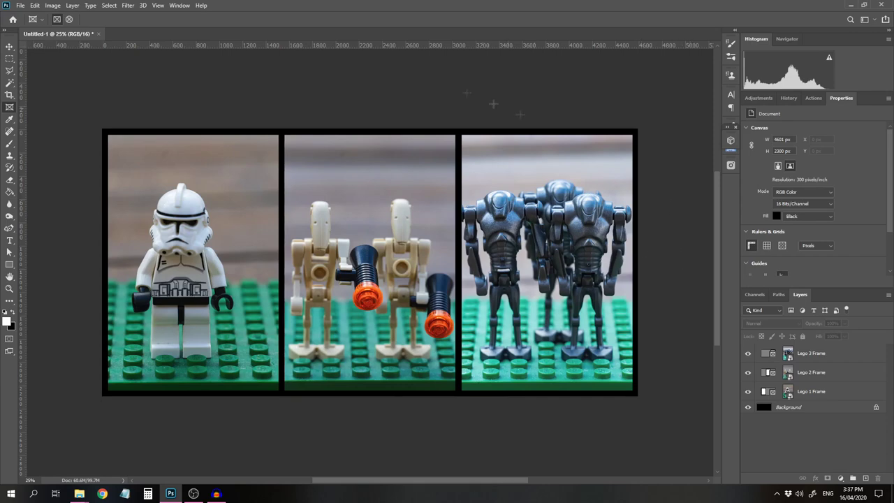
Resize the Lego triptych to 1620 px wide with linked proportions and automatic resampling, and fit it on screen.
{"action": "left_click", "coordinate": [51, 6]}
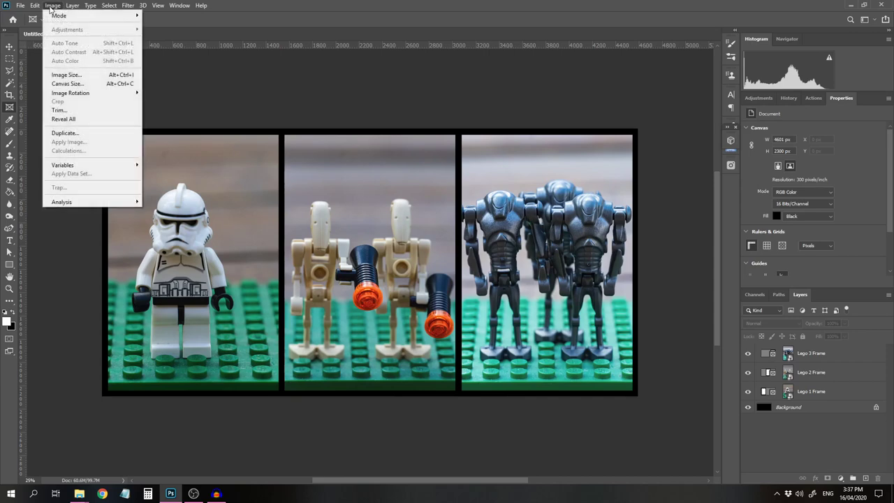
{"action": "left_click", "coordinate": [67, 76]}
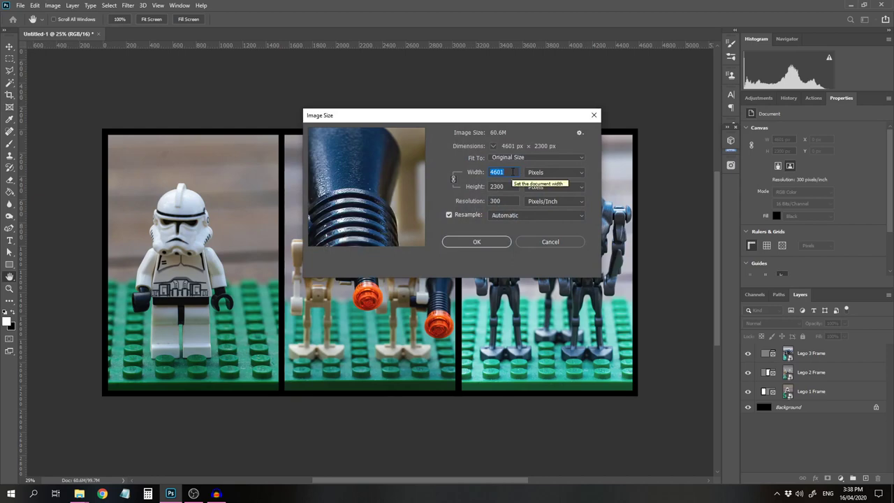
{"action": "type", "text": "1620"}
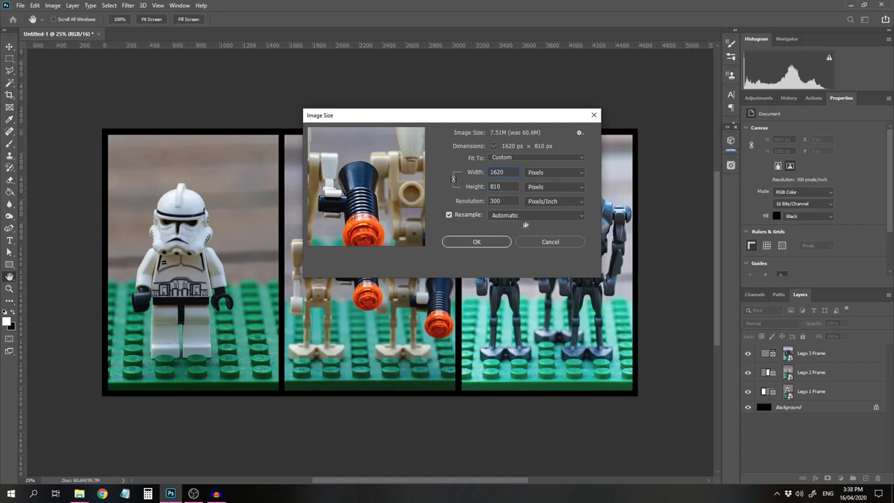
{"action": "left_click", "coordinate": [478, 243]}
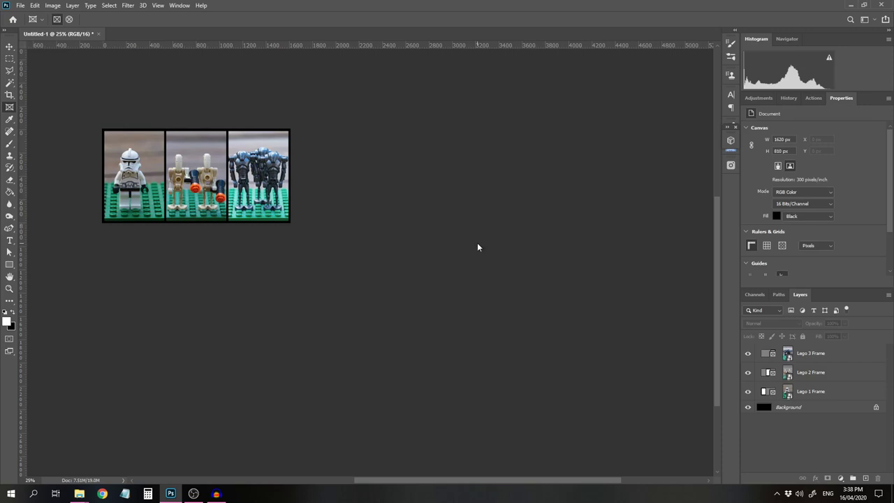
{"action": "key", "text": "ctrl+0"}
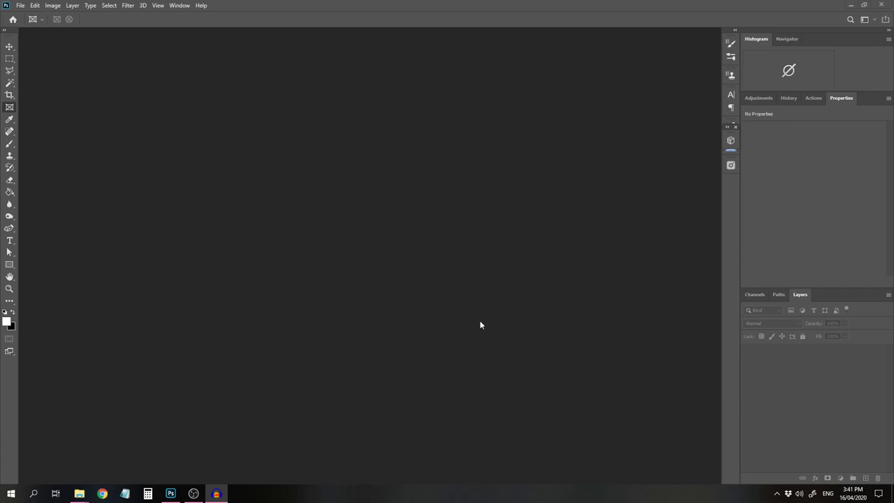
Switch to the Triptych folder in File Explorer and examine the pixel dimensions in the file details of Balloon 2.jpg.
{"action": "mouse_move", "coordinate": [79, 494]}
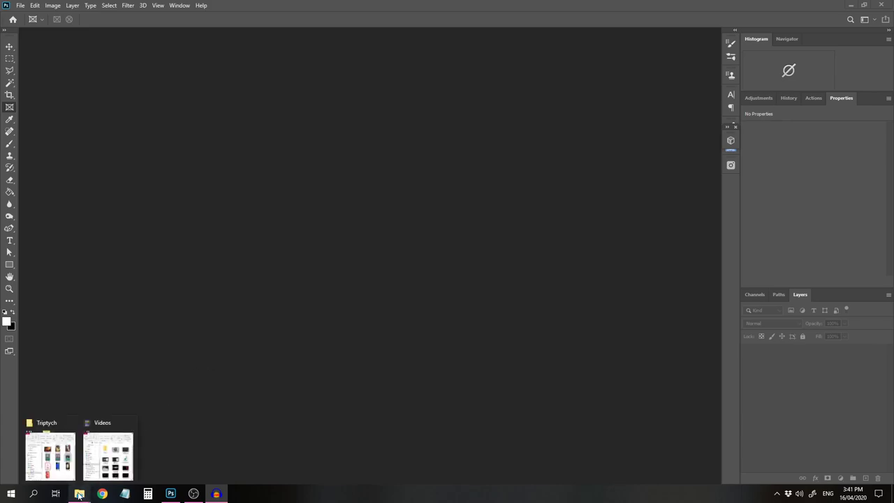
{"action": "left_click", "coordinate": [66, 455]}
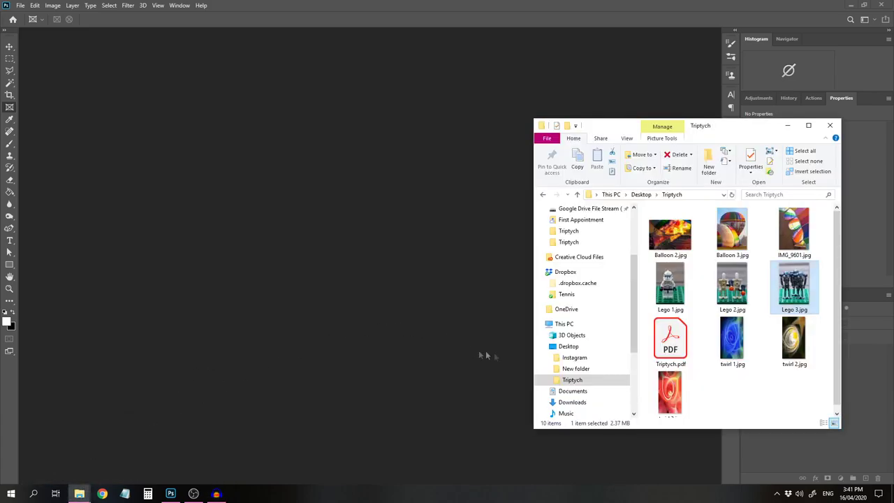
{"action": "left_click_drag", "start_coordinate": [615, 131], "coordinate": [460, 91]}
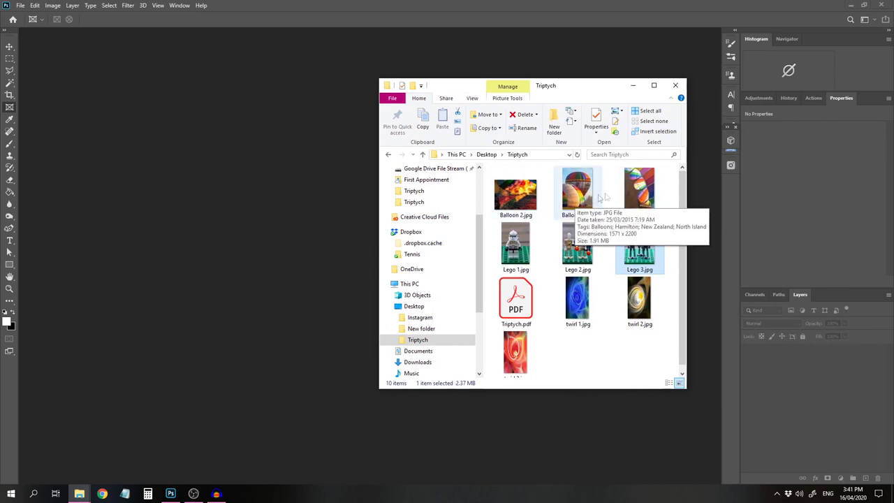
{"action": "right_click", "coordinate": [504, 201]}
{"action": "left_click", "coordinate": [385, 477]}
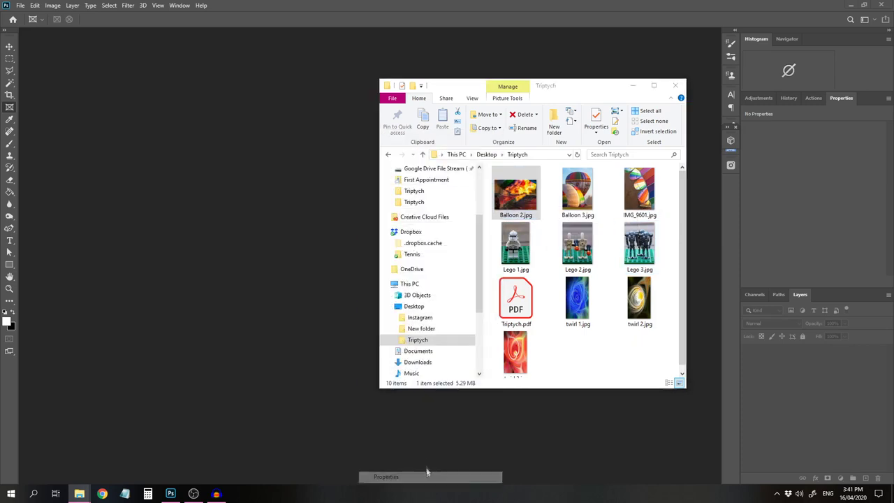
{"action": "left_click", "coordinate": [567, 224]}
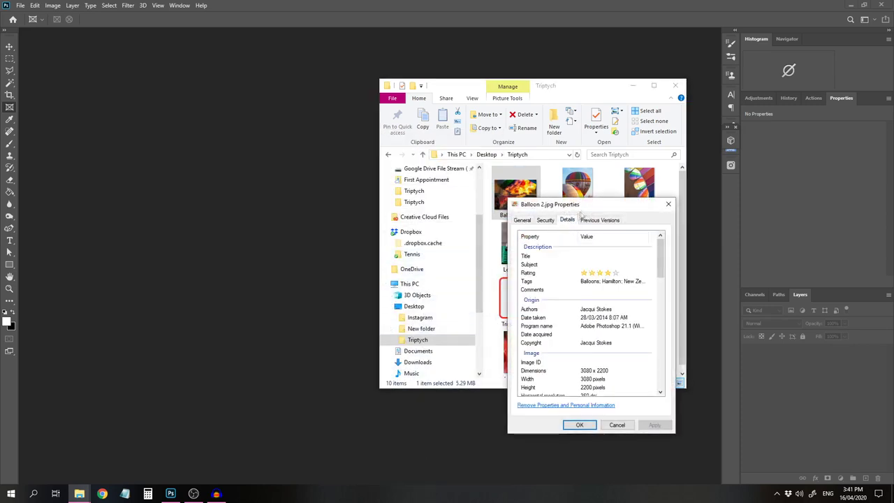
{"action": "left_click_drag", "start_coordinate": [661, 274], "coordinate": [661, 277]}
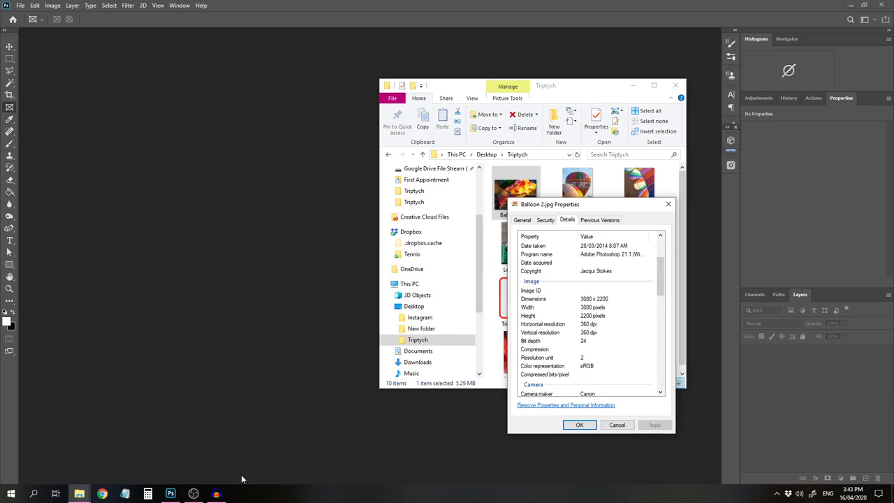
Switch to Calculator, start a sum with 3080 for the width of Balloon 2.jpg, and close that file's properties.
{"action": "left_click", "coordinate": [148, 494]}
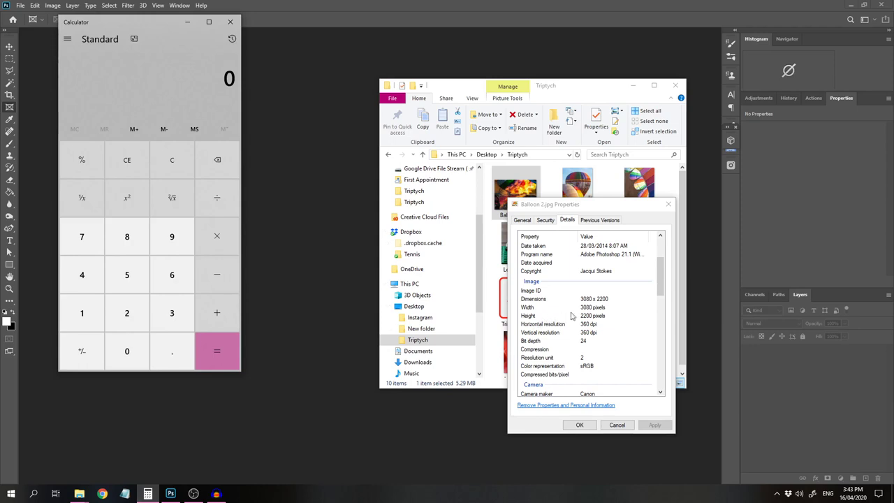
{"action": "type", "text": "3080 +"}
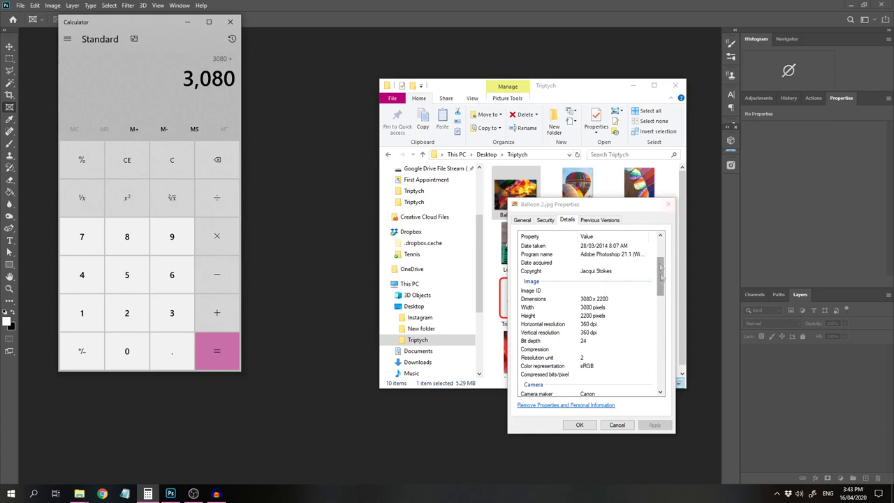
{"action": "left_click", "coordinate": [668, 204]}
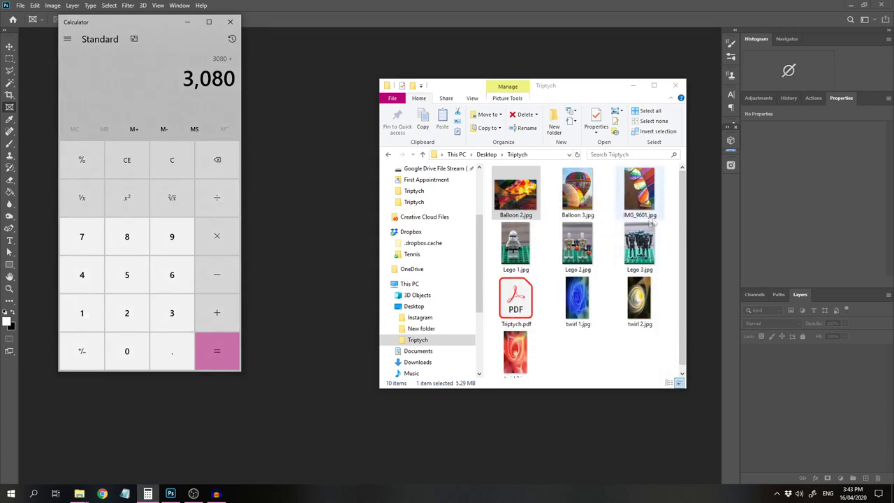
Look up the width of Balloon 3.jpg in its file details and add 1571 to the running sum.
{"action": "right_click", "coordinate": [587, 210]}
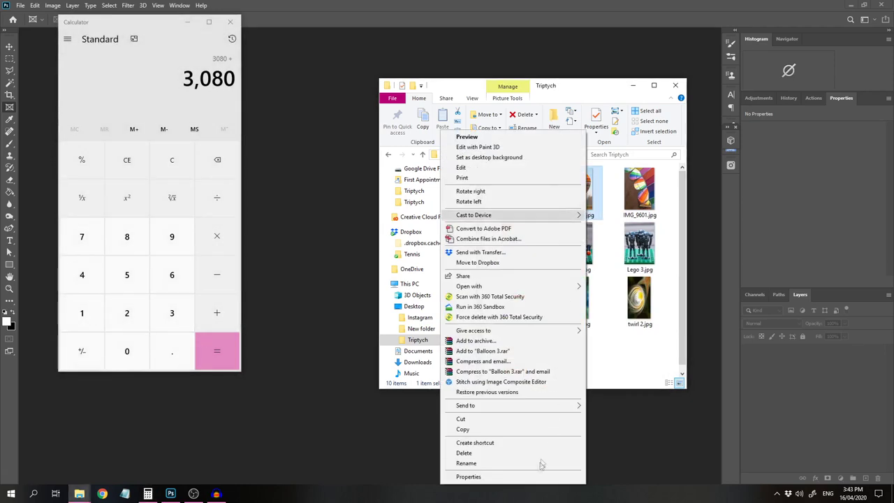
{"action": "left_click", "coordinate": [532, 478]}
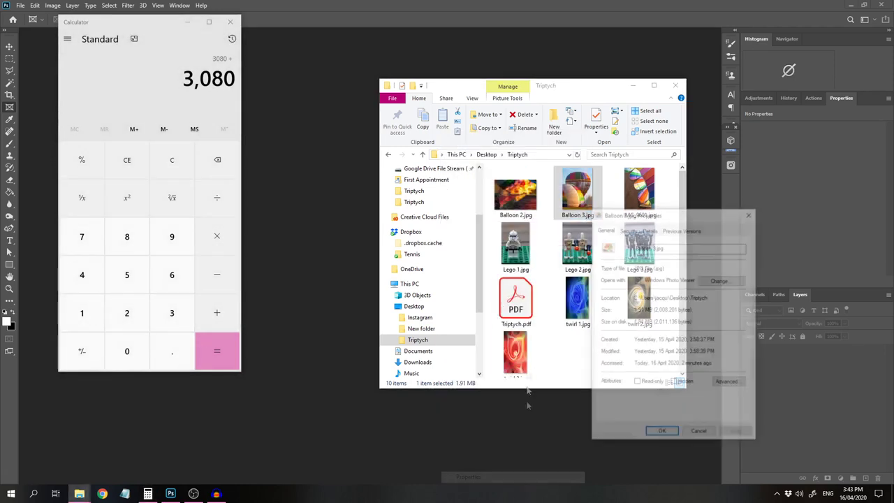
{"action": "left_click", "coordinate": [652, 231]}
{"action": "scroll", "coordinate": [734, 294], "scroll_direction": "down", "scroll_amount": 3}
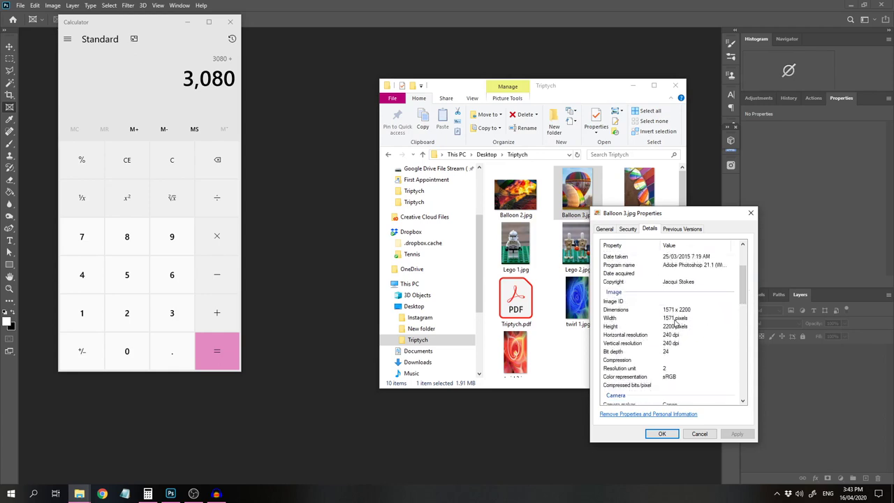
{"action": "left_click", "coordinate": [223, 327]}
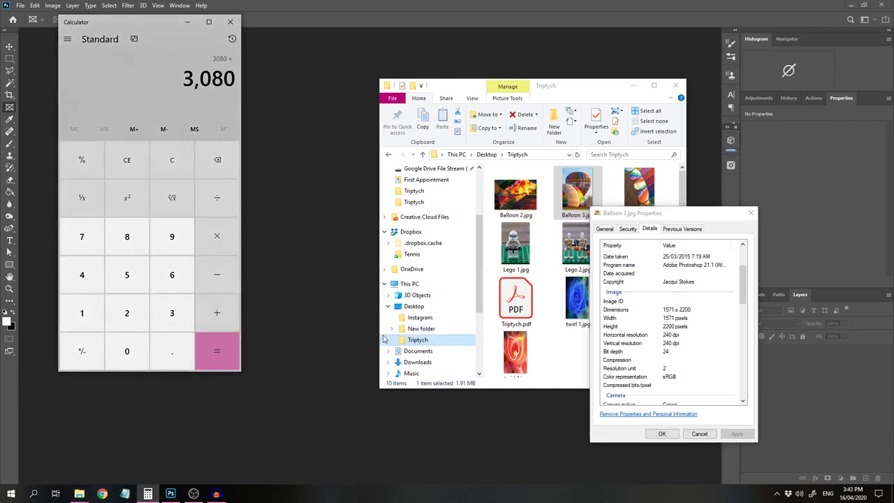
{"action": "type", "text": "1571 +"}
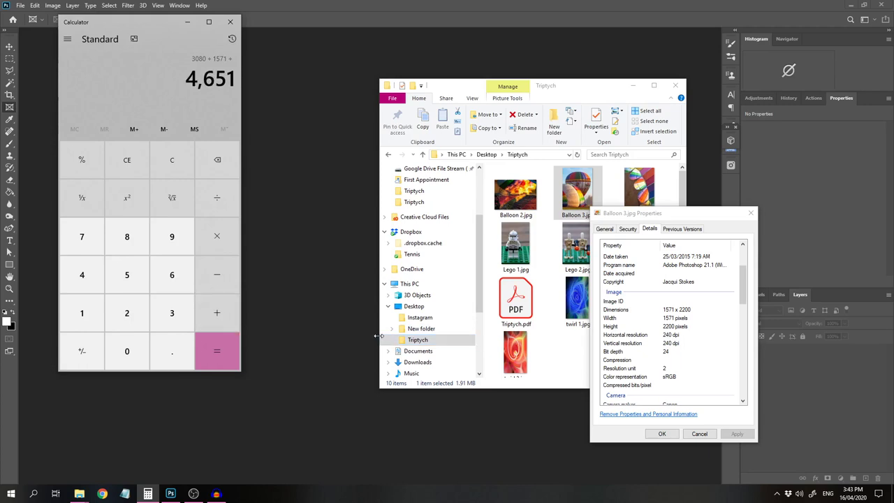
{"action": "left_click", "coordinate": [751, 215]}
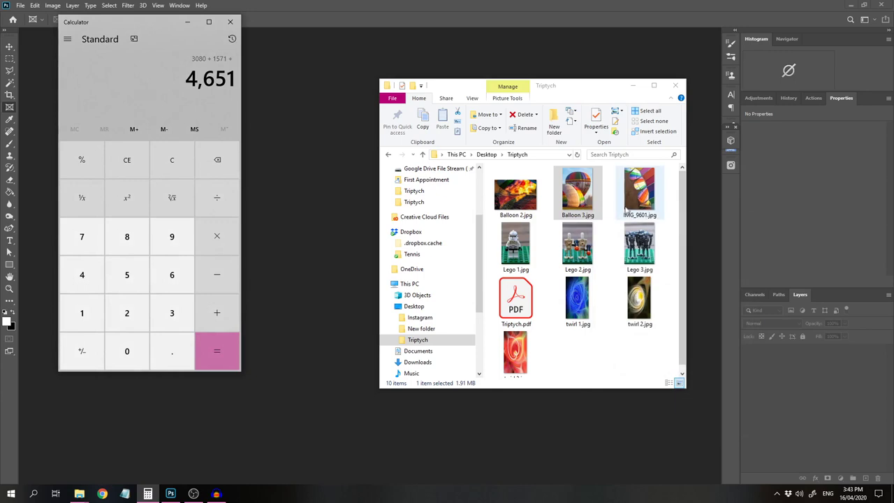
Look up the width of IMG_9601.jpg in its file details and add another 1571 to the sum.
{"action": "right_click", "coordinate": [637, 190]}
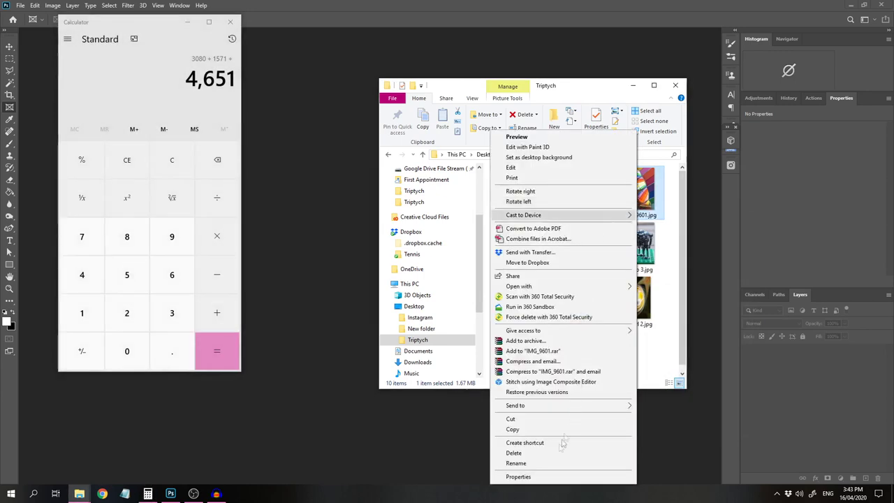
{"action": "left_click", "coordinate": [544, 476]}
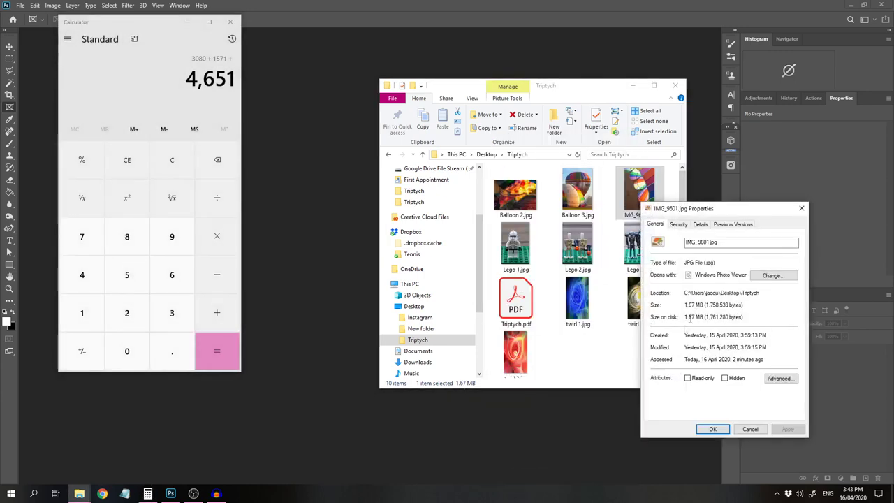
{"action": "left_click", "coordinate": [700, 225]}
{"action": "left_click_drag", "start_coordinate": [794, 257], "coordinate": [794, 263]}
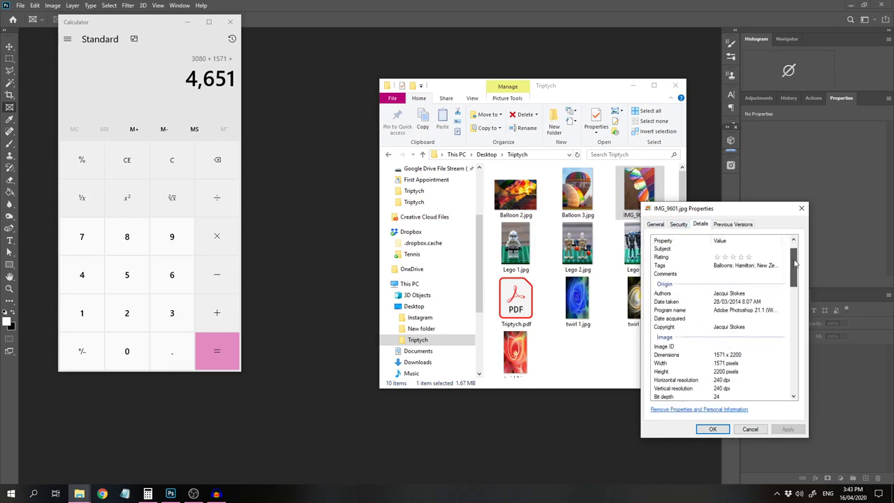
{"action": "left_click", "coordinate": [217, 322]}
{"action": "type", "text": "1571"}
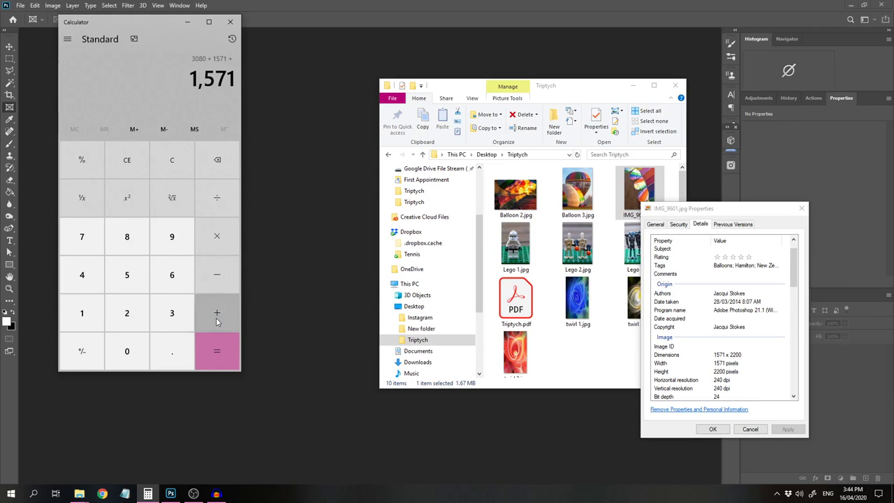
{"action": "left_click", "coordinate": [216, 320]}
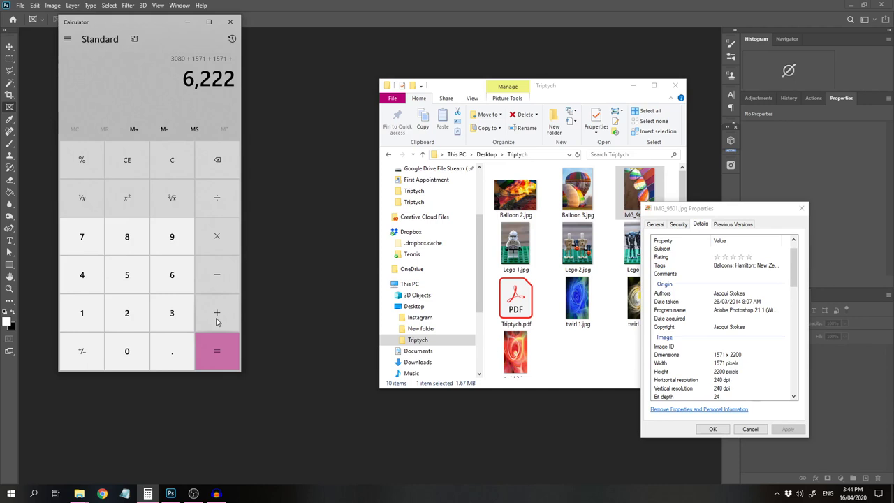
Add 120 twice to the running width sum for the gutters and margins, and compute the total.
{"action": "type", "text": "120"}
{"action": "left_click", "coordinate": [216, 320]}
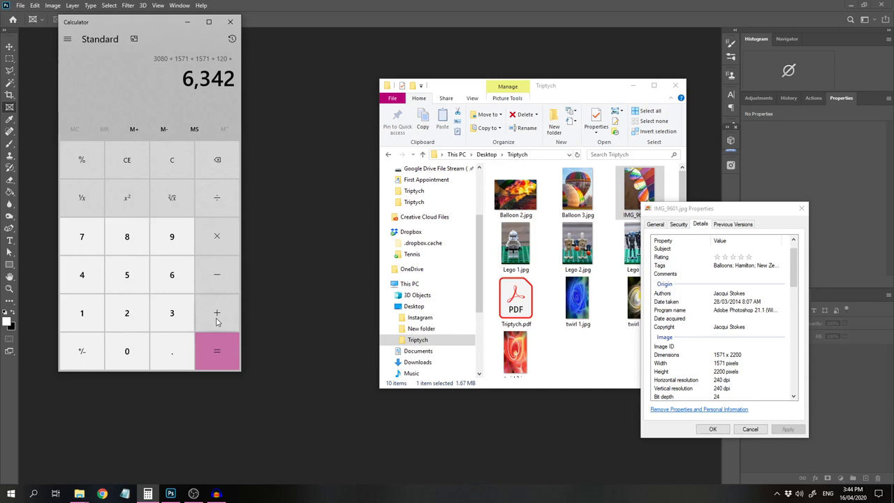
{"action": "type", "text": "120"}
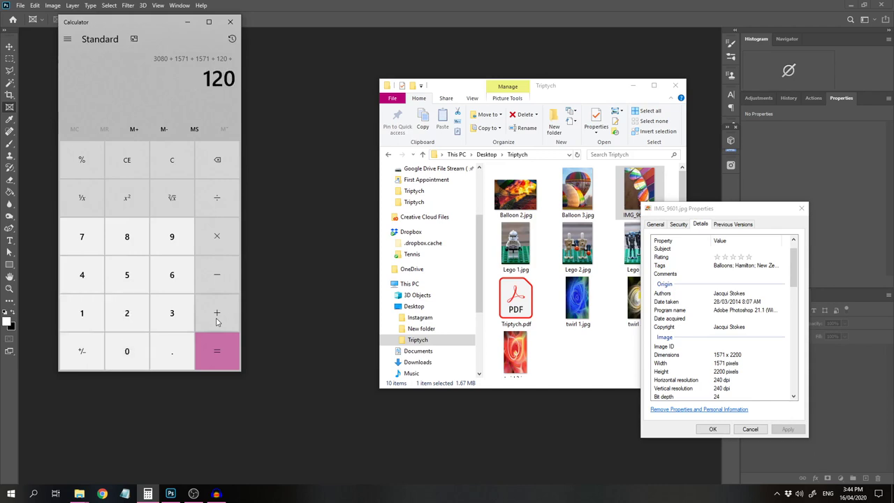
{"action": "key", "text": "Return"}
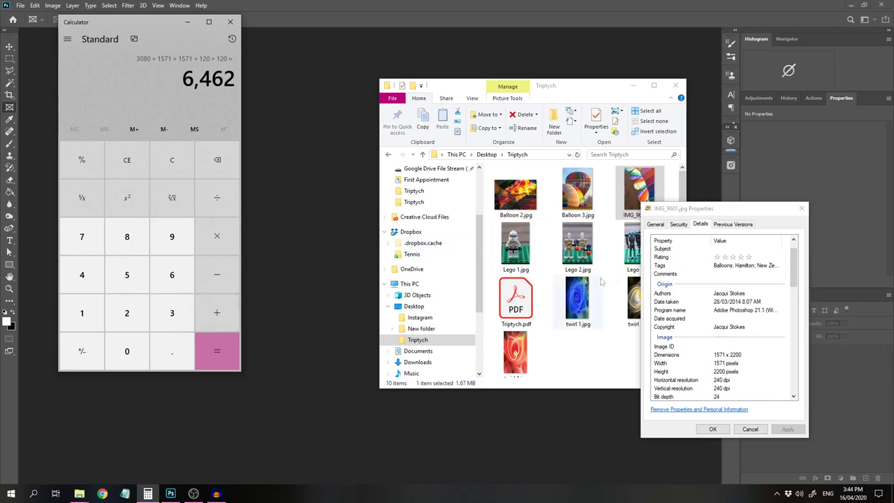
Close the IMG_9601.jpg properties and Calculator, and minimize the Triptych folder to return to Photoshop.
{"action": "left_click", "coordinate": [801, 209]}
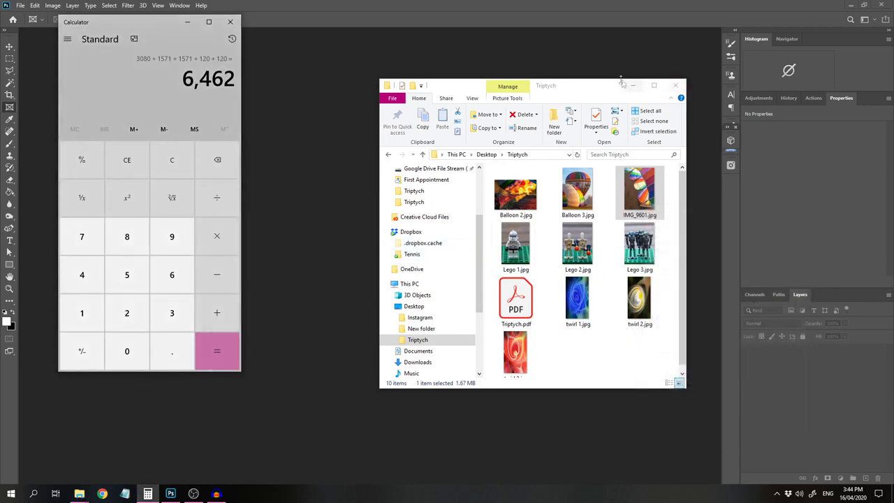
{"action": "left_click", "coordinate": [230, 22]}
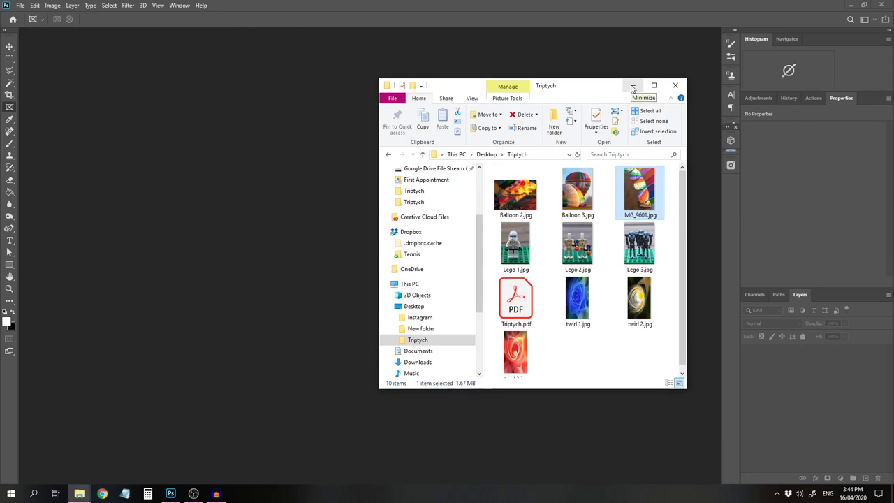
{"action": "left_click", "coordinate": [635, 86]}
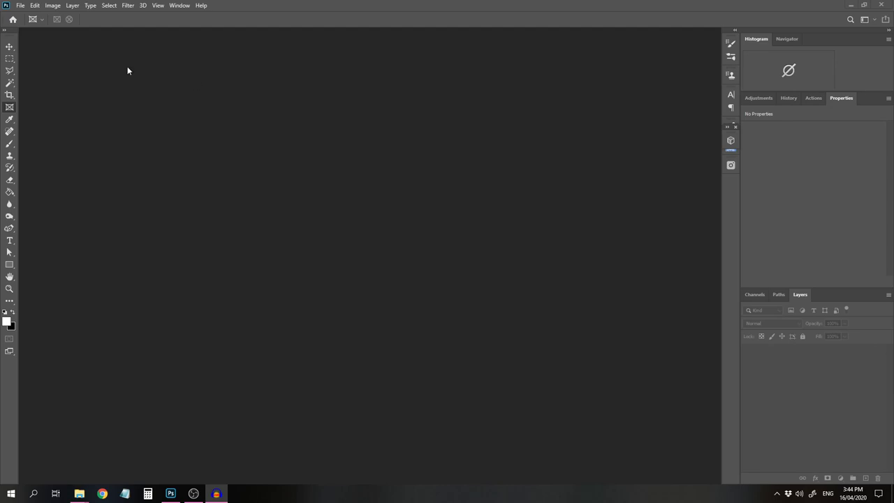
Start a new document sized 6462 by 2320 pixels with a resolution of 300 pixels/inch.
{"action": "left_click", "coordinate": [21, 7]}
{"action": "left_click", "coordinate": [29, 15]}
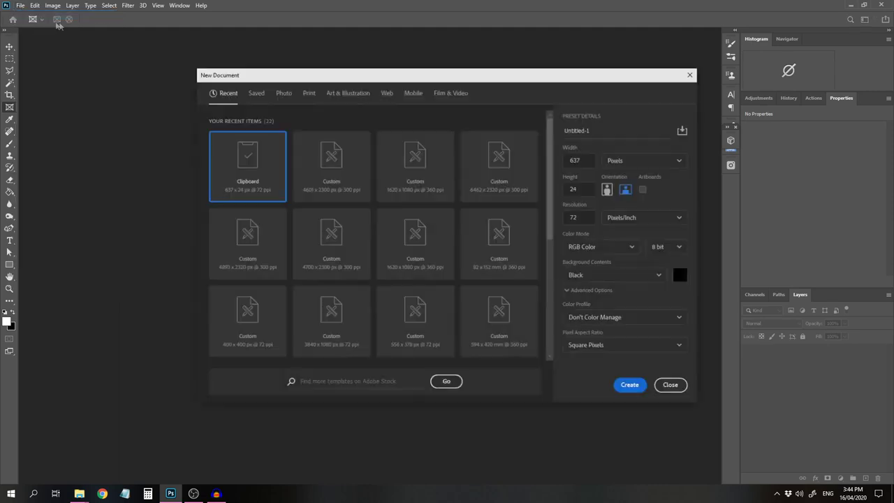
{"action": "left_click", "coordinate": [587, 160]}
{"action": "key", "text": "ctrl+a"}
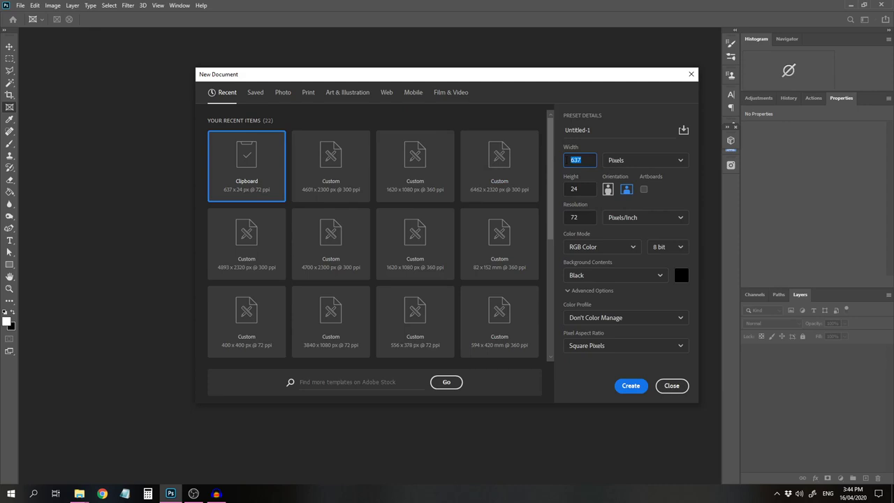
{"action": "type", "text": "6"}
{"action": "type", "text": "62"}
{"action": "key", "text": "Tab"}
{"action": "type", "text": "2320"}
{"action": "key", "text": "Tab"}
{"action": "type", "text": "300"}
Set the new document to 16 bit with the Working RGB: sRGB IEC61966-2.1 color profile, and create it.
{"action": "left_click", "coordinate": [683, 249]}
{"action": "left_click", "coordinate": [676, 283]}
{"action": "left_click", "coordinate": [657, 317]}
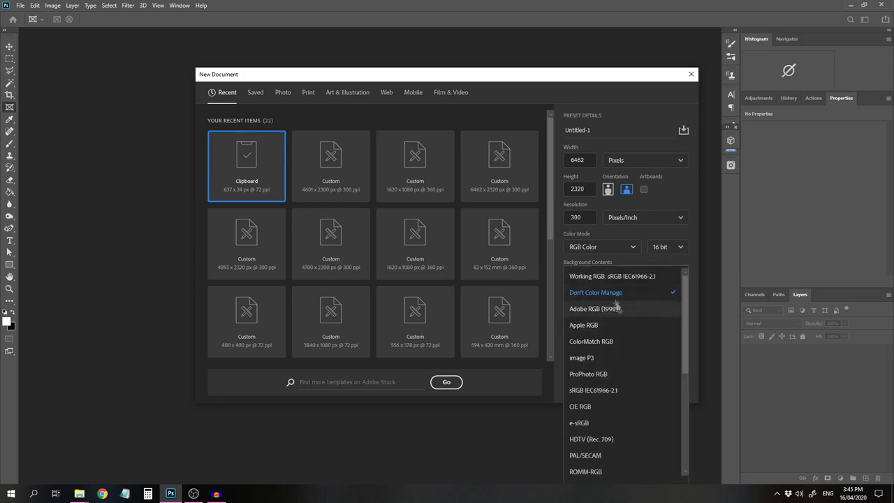
{"action": "left_click", "coordinate": [615, 273]}
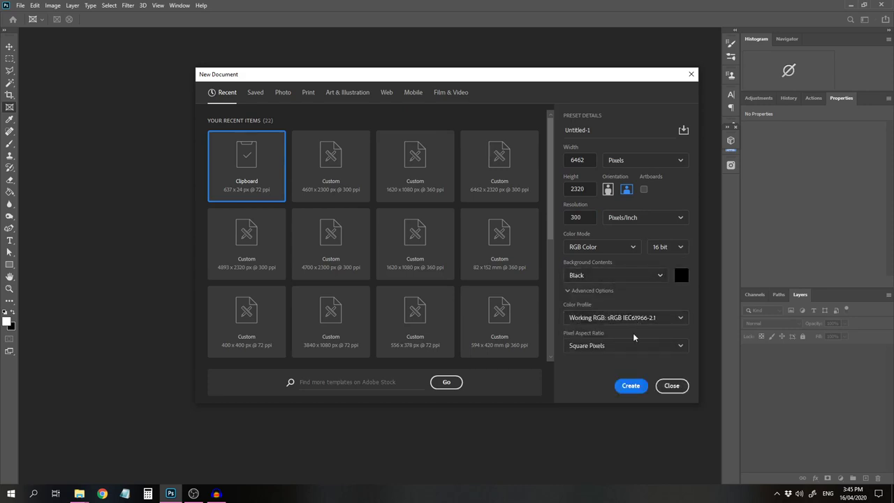
{"action": "left_click", "coordinate": [633, 387]}
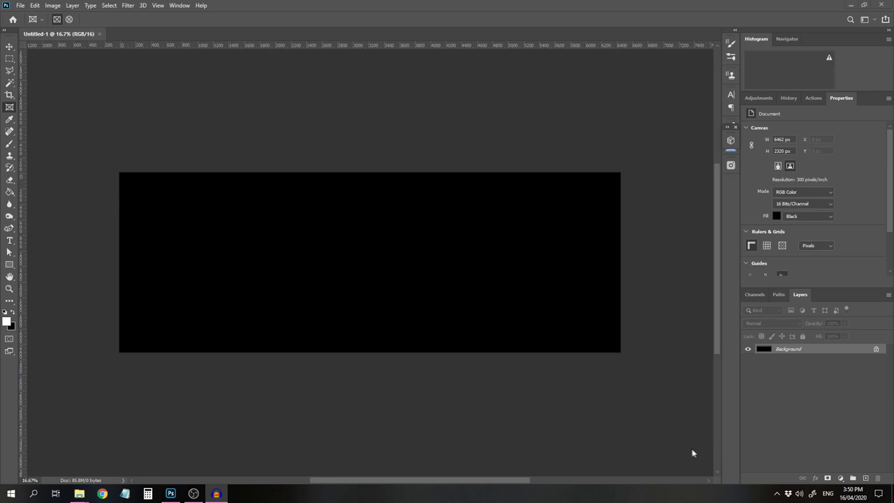
Start a new guide layout and set the column gutter and all four margins to 60 px.
{"action": "left_click", "coordinate": [157, 6]}
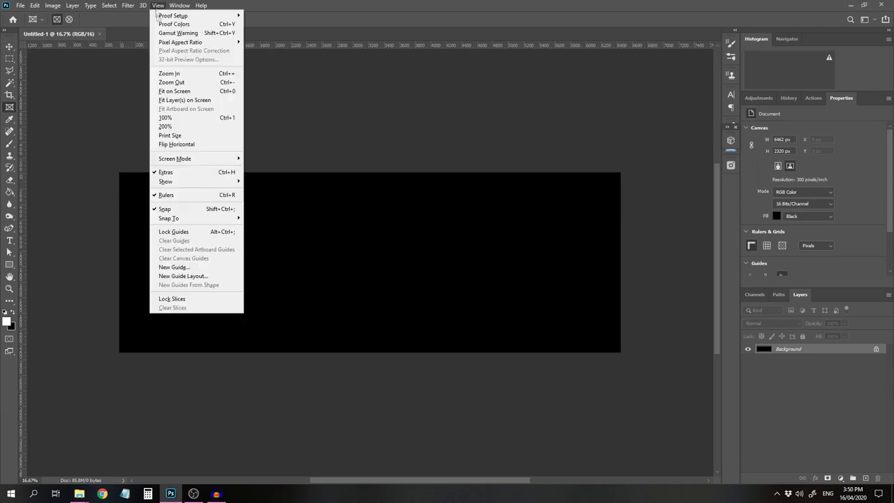
{"action": "left_click", "coordinate": [202, 277]}
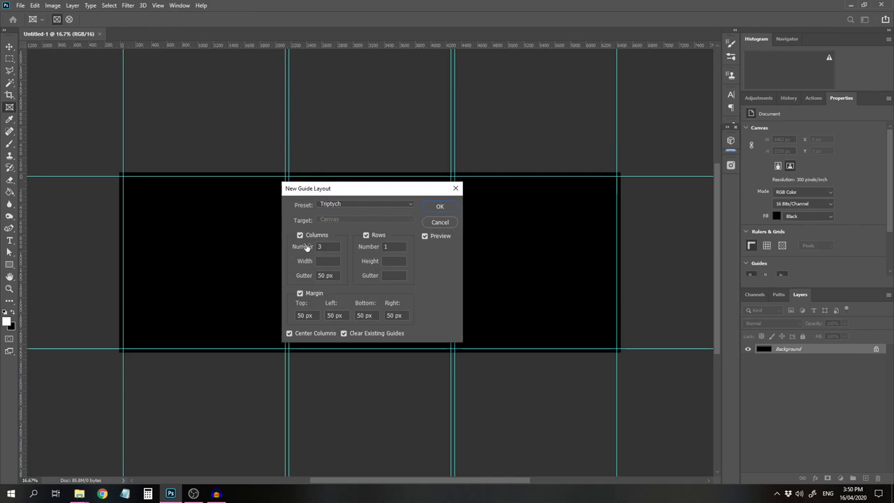
{"action": "left_click", "coordinate": [320, 275]}
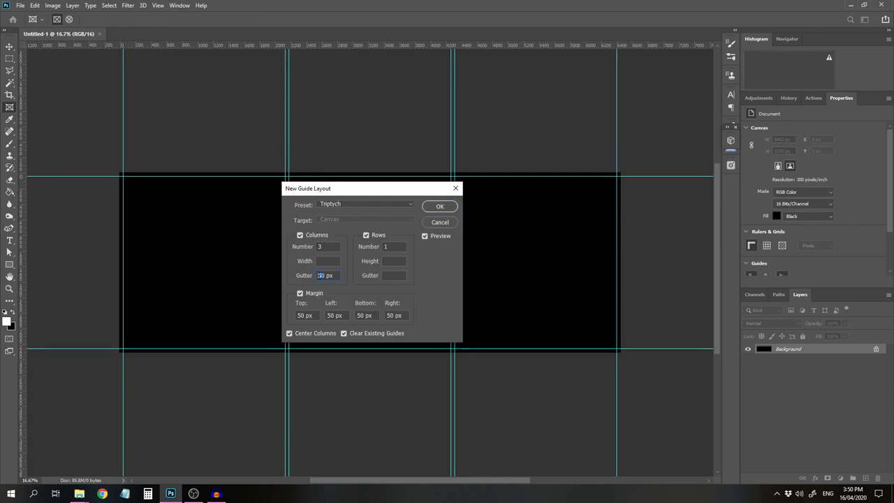
{"action": "type", "text": "6"}
{"action": "left_click", "coordinate": [302, 315]}
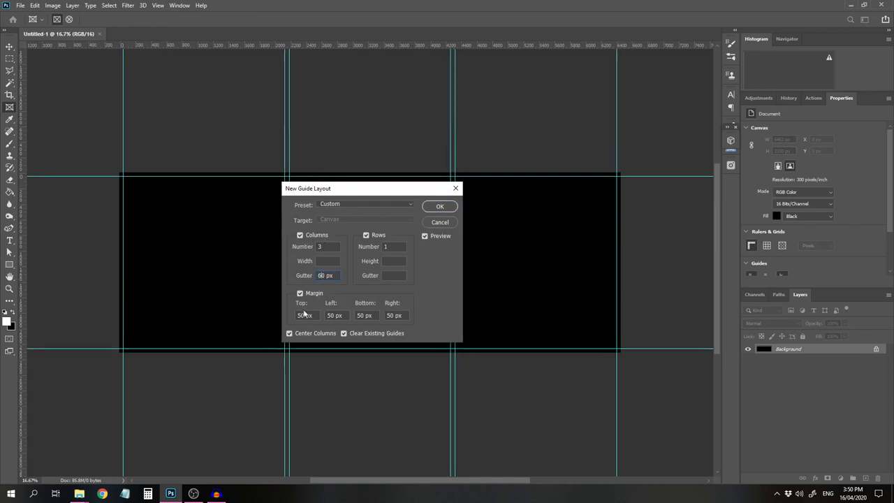
{"action": "type", "text": "6"}
{"action": "left_click", "coordinate": [329, 315]}
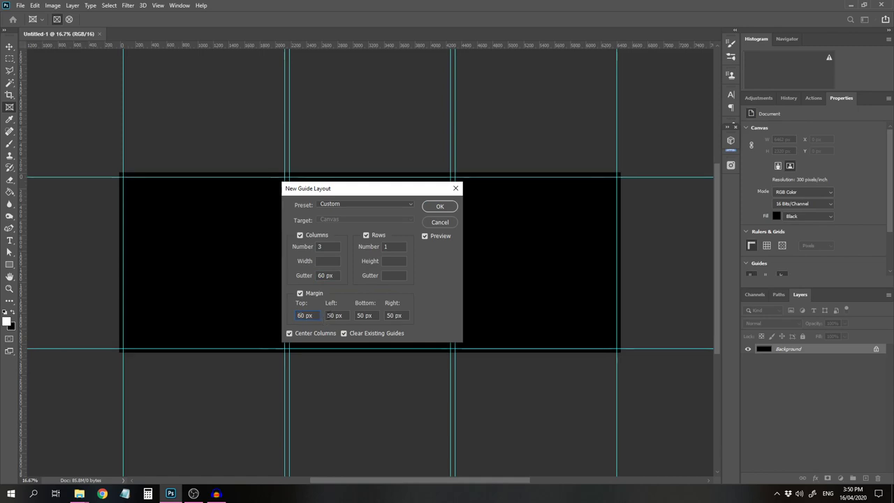
{"action": "type", "text": "6"}
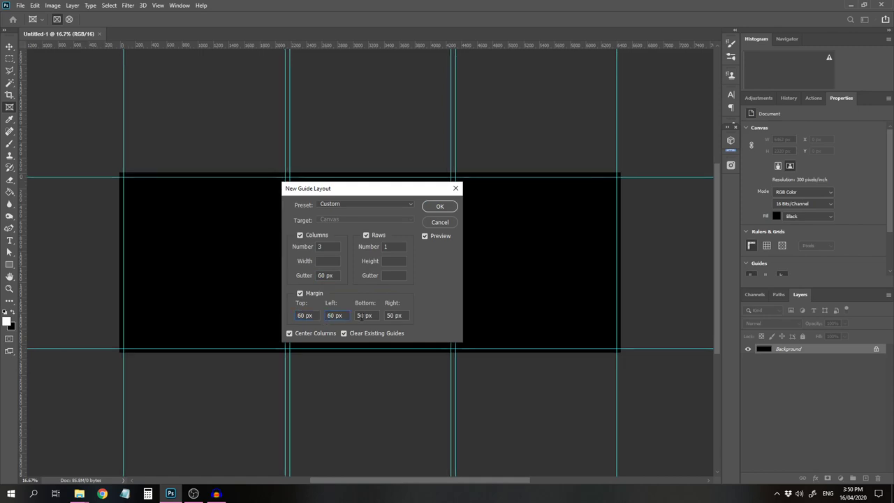
{"action": "left_click", "coordinate": [359, 315]}
{"action": "type", "text": "6"}
{"action": "left_click", "coordinate": [389, 315]}
{"action": "type", "text": "6"}
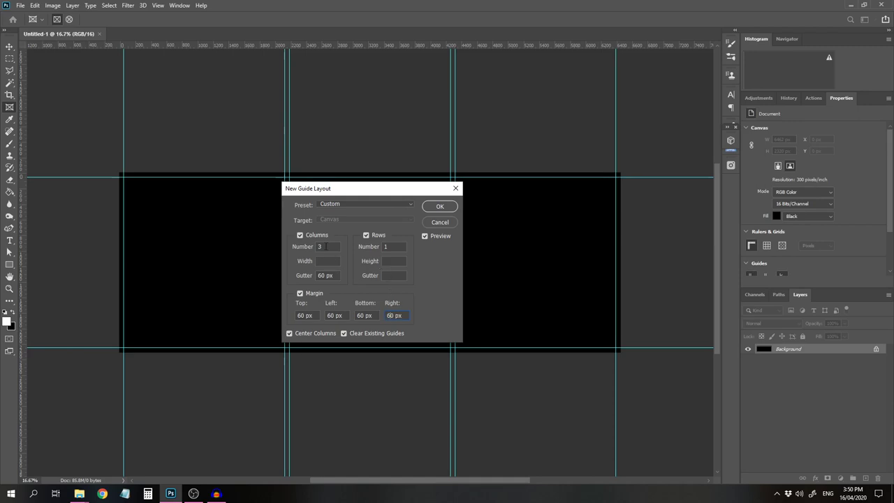
Set the guide layout to one centered column 3080 px wide, turn off clearing of existing guides, and apply it.
{"action": "double_click", "coordinate": [320, 247]}
{"action": "type", "text": "1"}
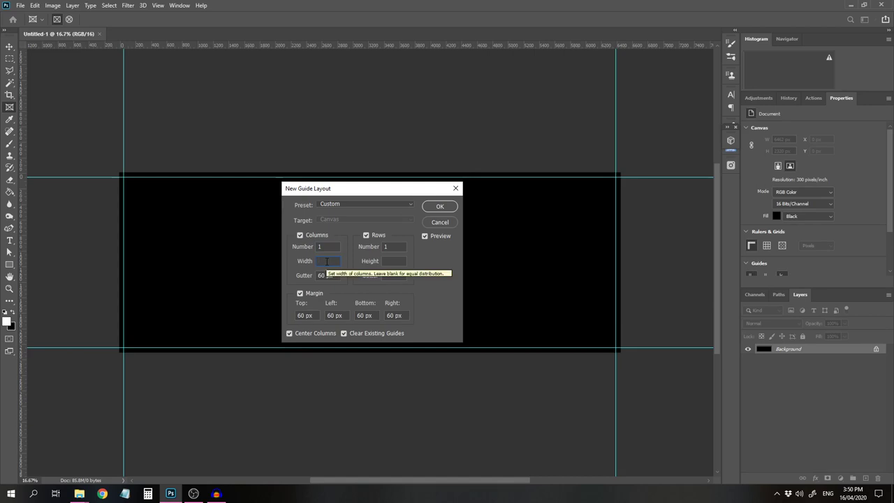
{"action": "type", "text": "3080"}
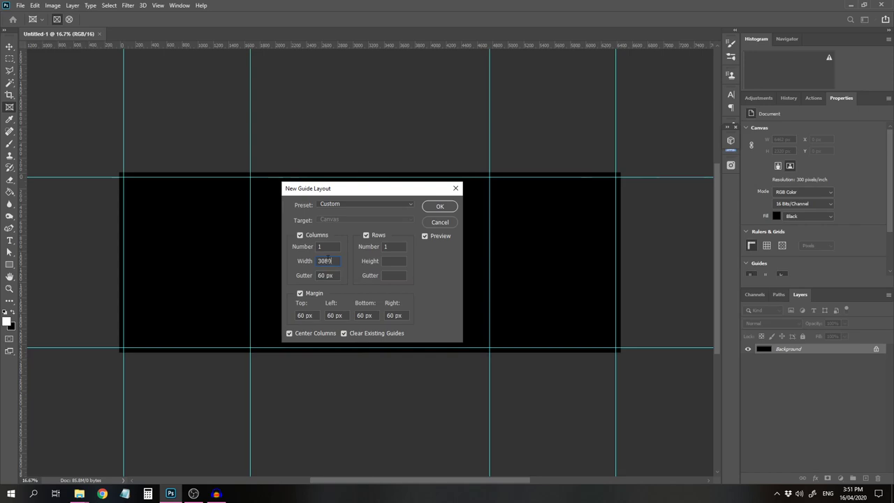
{"action": "left_click", "coordinate": [344, 333]}
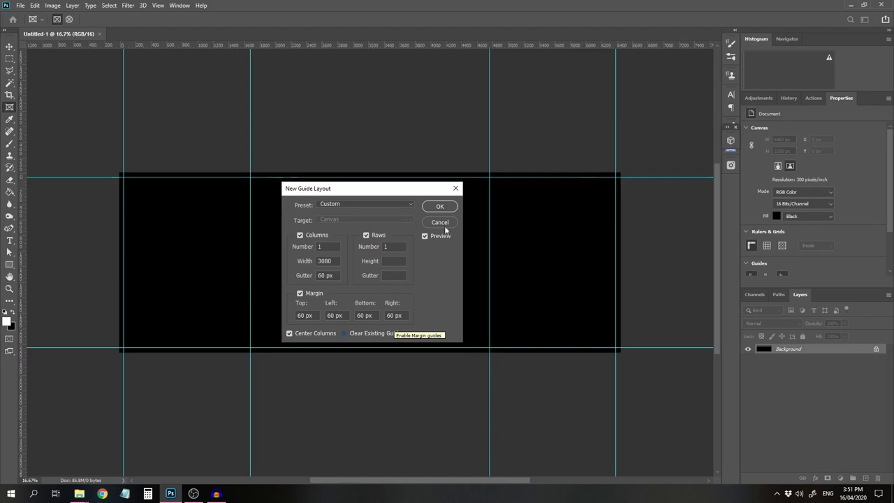
{"action": "left_click", "coordinate": [448, 207]}
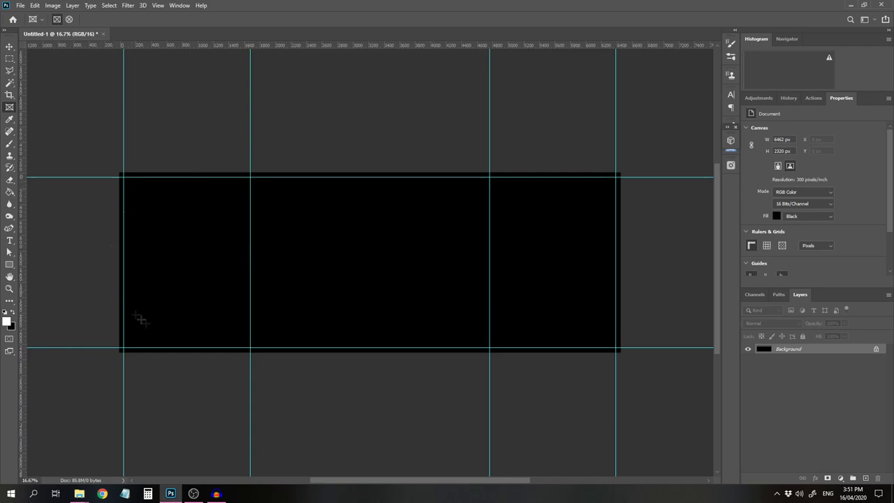
Add a second guide layout with one 1571 px wide column and column centering turned off.
{"action": "left_click", "coordinate": [158, 6]}
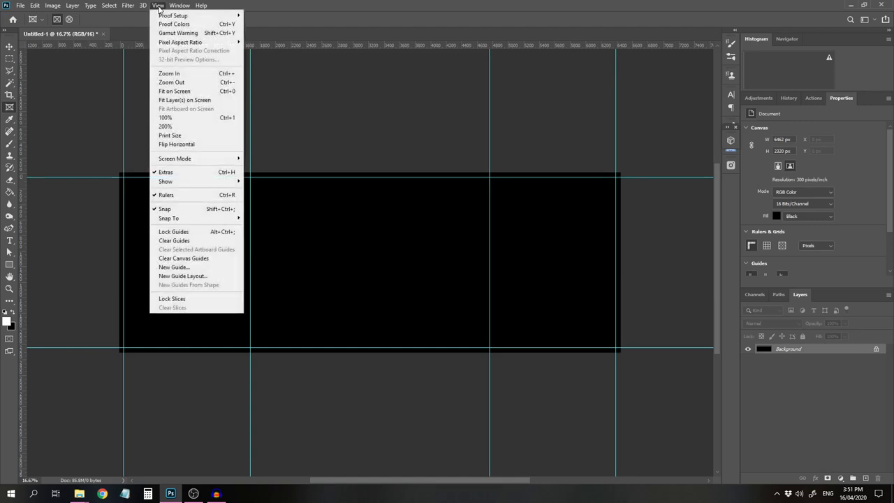
{"action": "left_click", "coordinate": [190, 278]}
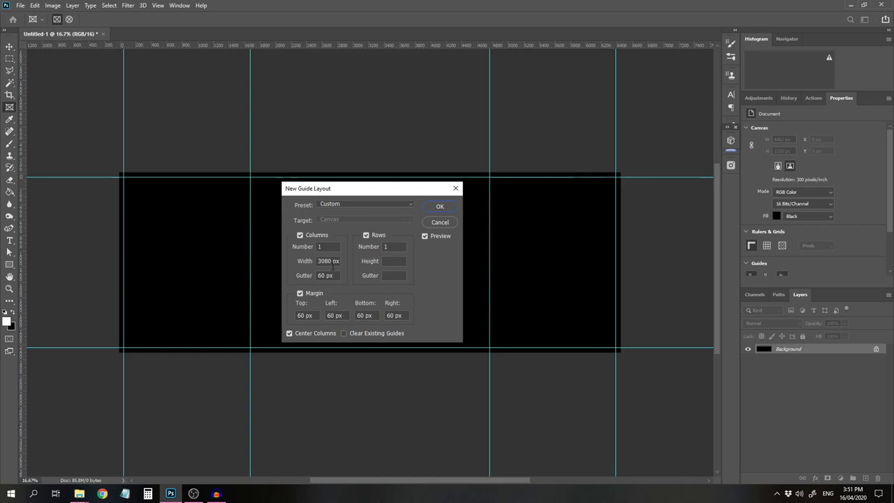
{"action": "left_click", "coordinate": [290, 334]}
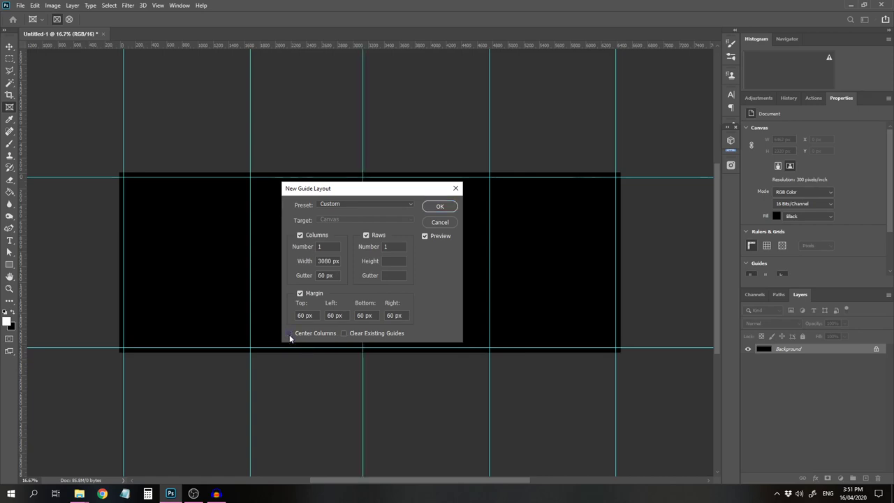
{"action": "double_click", "coordinate": [327, 261]}
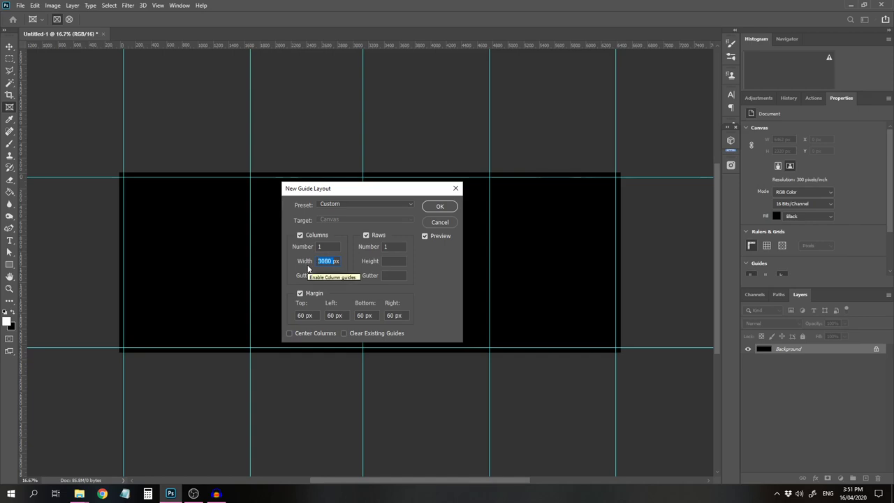
{"action": "type", "text": "1571"}
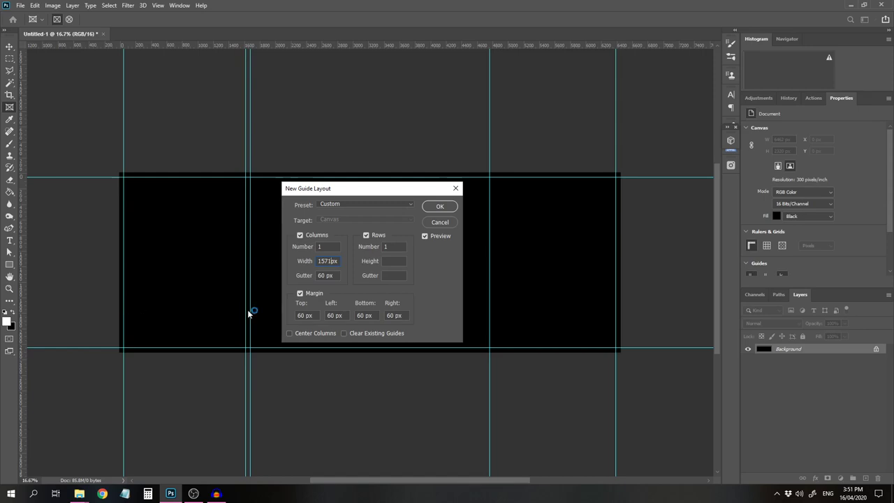
{"action": "left_click", "coordinate": [439, 207]}
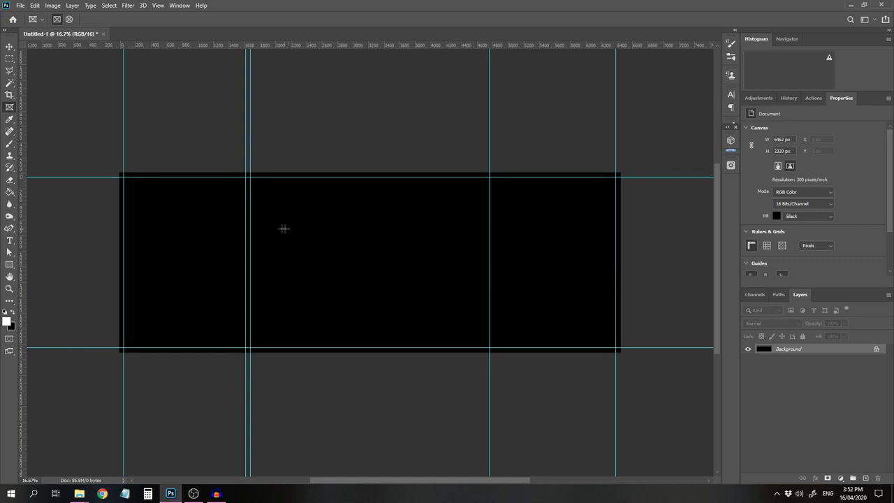
Start a third guide layout and compute its column width in Calculator as 1571 + 60 + 3080 + 60.
{"action": "left_click", "coordinate": [158, 6]}
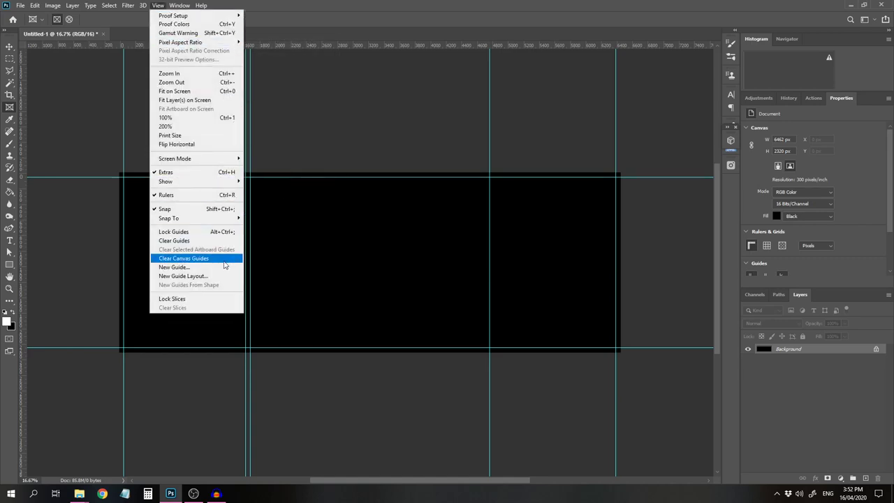
{"action": "left_click", "coordinate": [194, 276]}
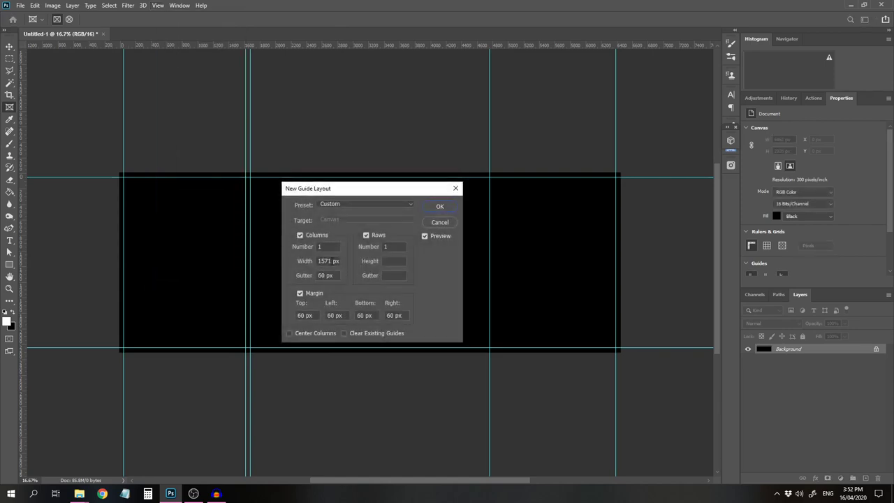
{"action": "double_click", "coordinate": [327, 260]}
{"action": "left_click", "coordinate": [147, 493]}
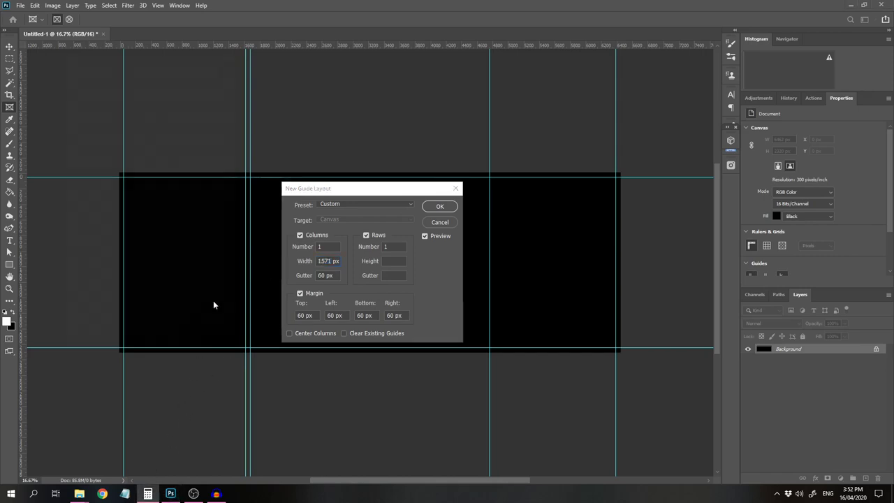
{"action": "type", "text": "1"}
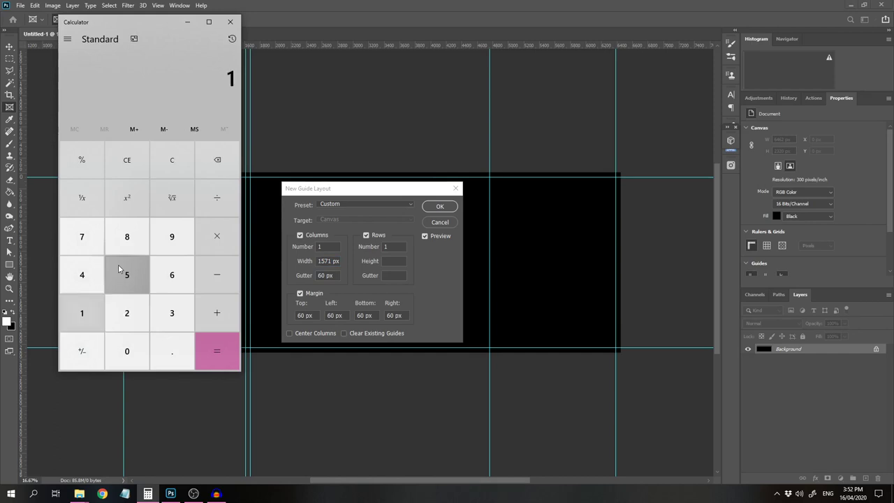
{"action": "type", "text": "571"}
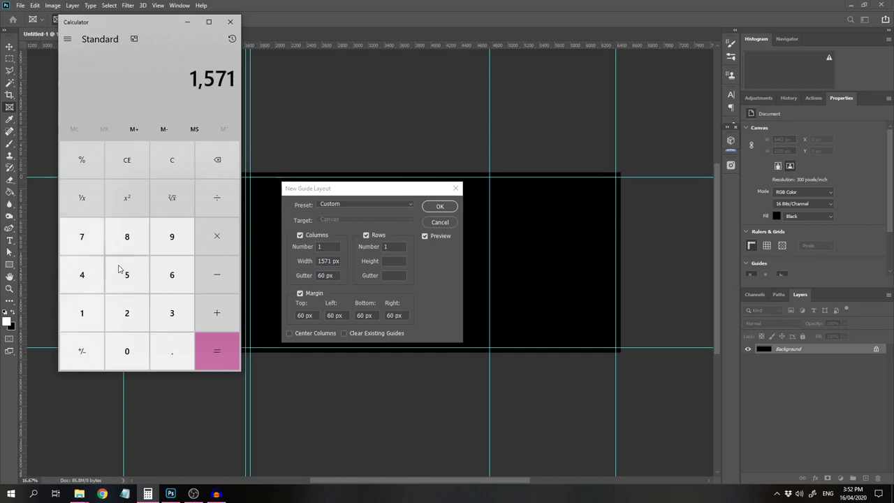
{"action": "key", "text": "plus"}
{"action": "type", "text": "60"}
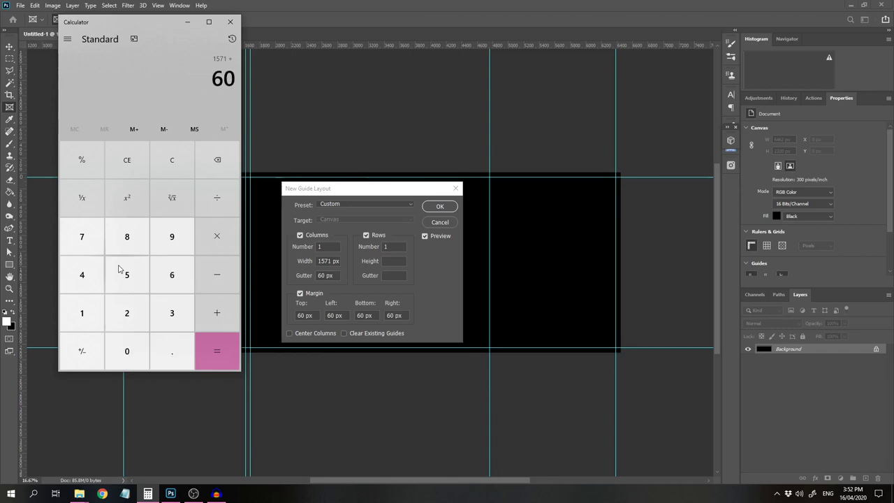
{"action": "key", "text": "plus"}
{"action": "type", "text": "3080"}
{"action": "key", "text": "plus"}
{"action": "type", "text": "60"}
{"action": "key", "text": "Return"}
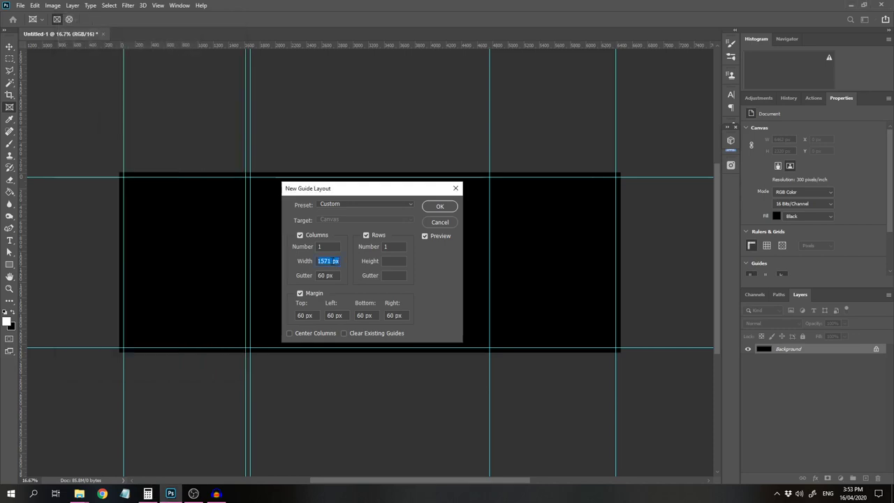
Apply the guide layout with a 4771 px column width and draw a rectangular frame in each of the three guide columns.
{"action": "type", "text": "4771"}
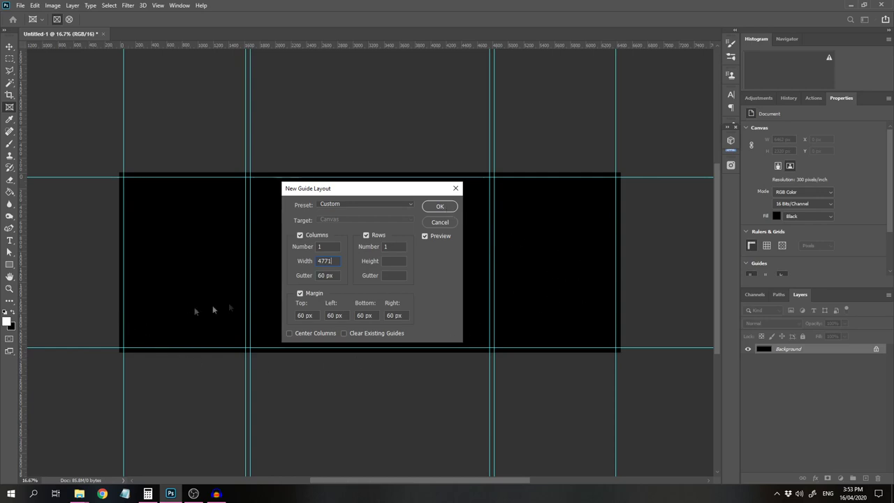
{"action": "left_click", "coordinate": [438, 207]}
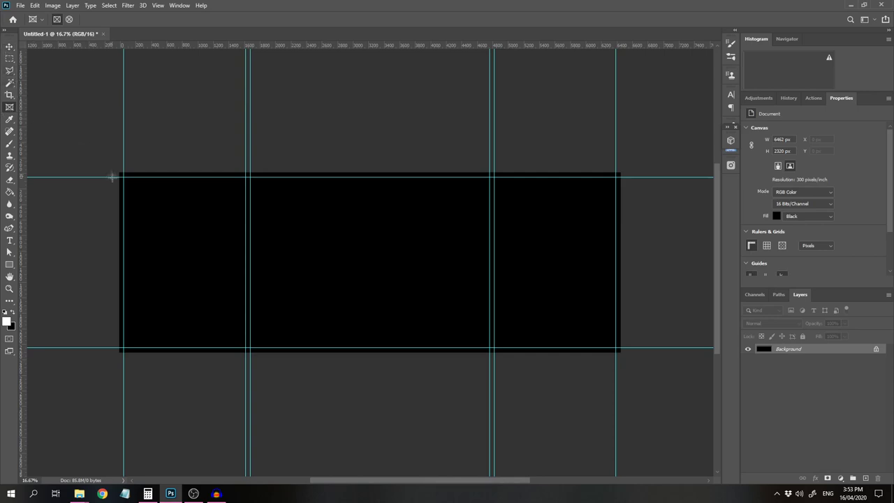
{"action": "left_click_drag", "start_coordinate": [123, 177], "coordinate": [242, 346]}
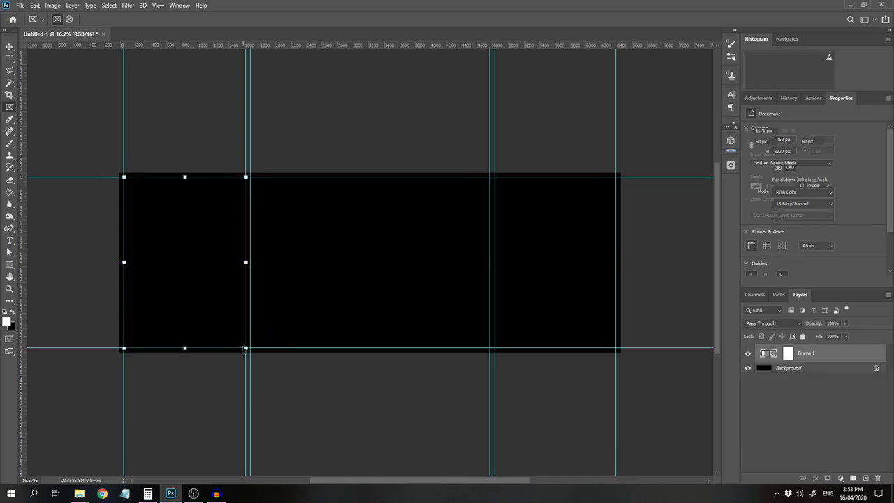
{"action": "left_click_drag", "start_coordinate": [245, 176], "coordinate": [490, 346]}
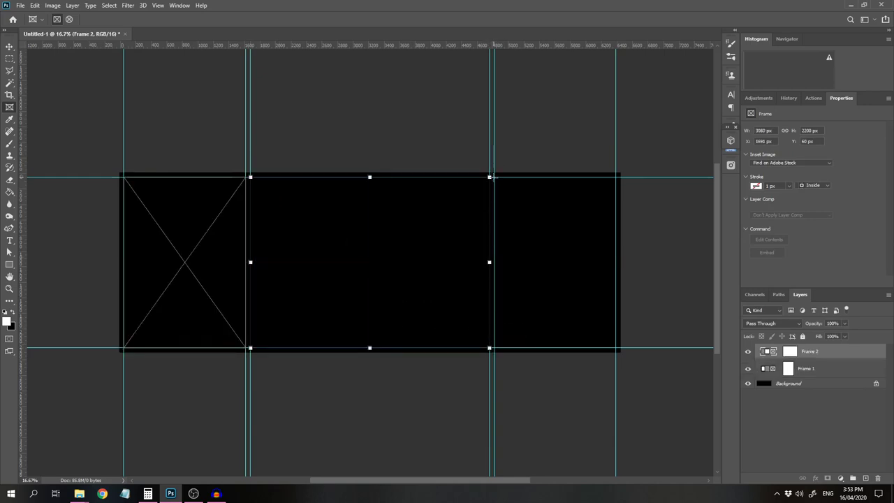
{"action": "left_click_drag", "start_coordinate": [493, 178], "coordinate": [616, 347]}
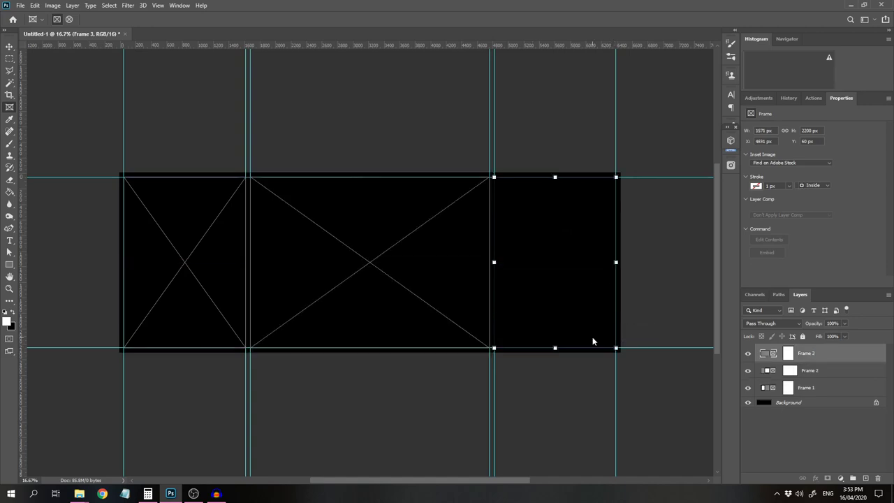
Place IMG_9601.jpg from the Triptych folder into the left frame and Balloon 2.jpg into the wide centre frame.
{"action": "mouse_move", "coordinate": [79, 493]}
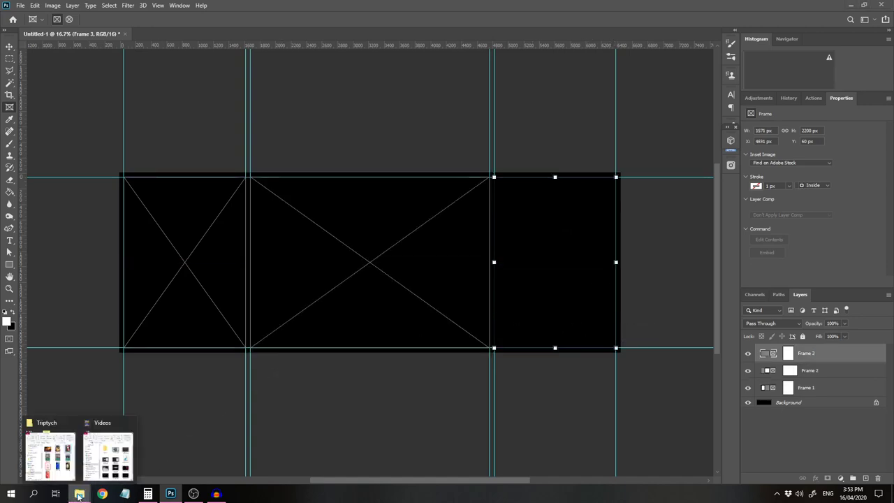
{"action": "left_click", "coordinate": [51, 461]}
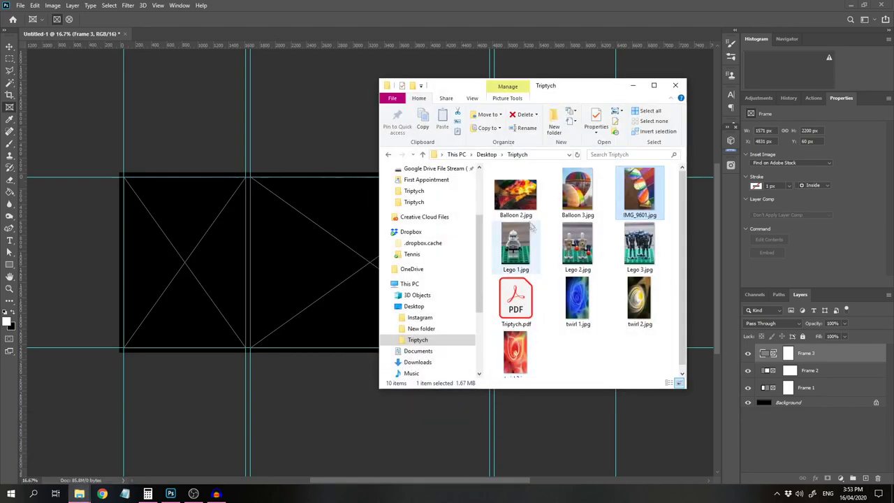
{"action": "left_click_drag", "start_coordinate": [647, 199], "coordinate": [183, 270]}
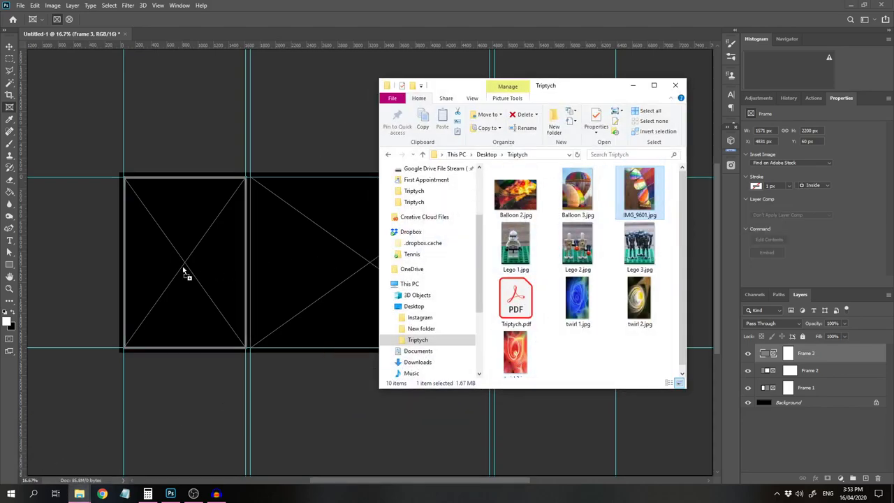
{"action": "left_click_drag", "start_coordinate": [184, 270], "coordinate": [183, 266]}
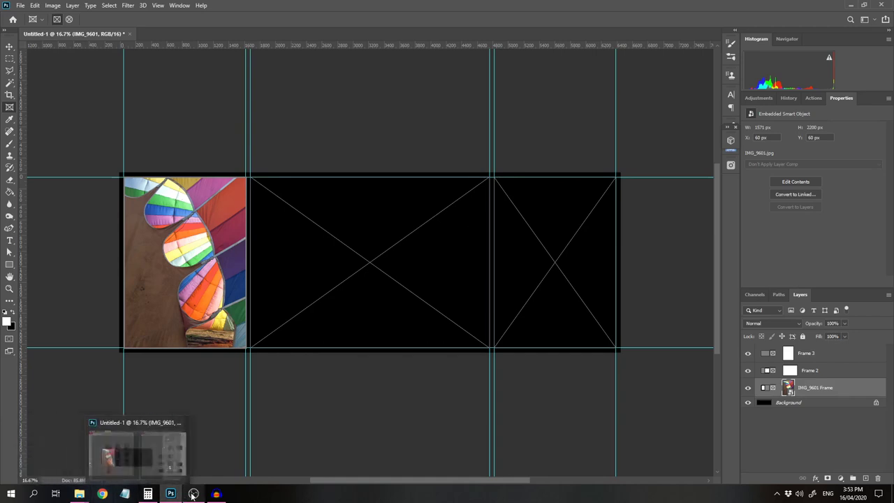
{"action": "mouse_move", "coordinate": [81, 495]}
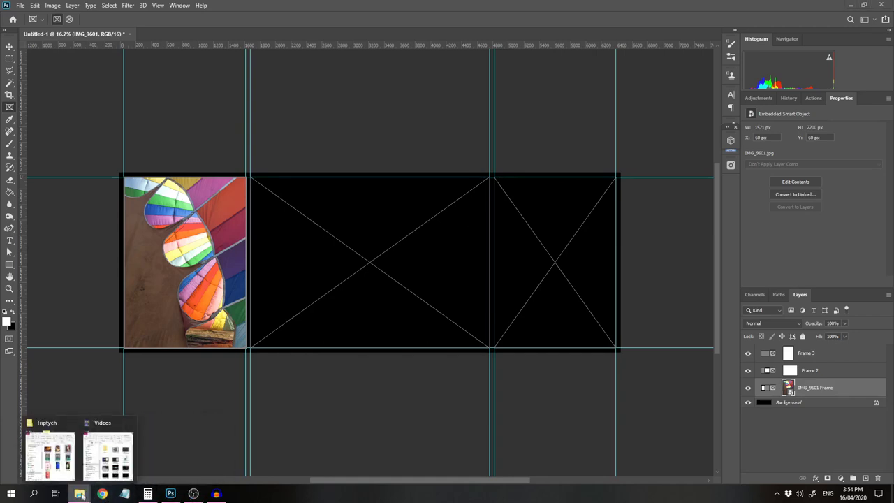
{"action": "left_click", "coordinate": [49, 457]}
{"action": "left_click_drag", "start_coordinate": [518, 202], "coordinate": [315, 260]}
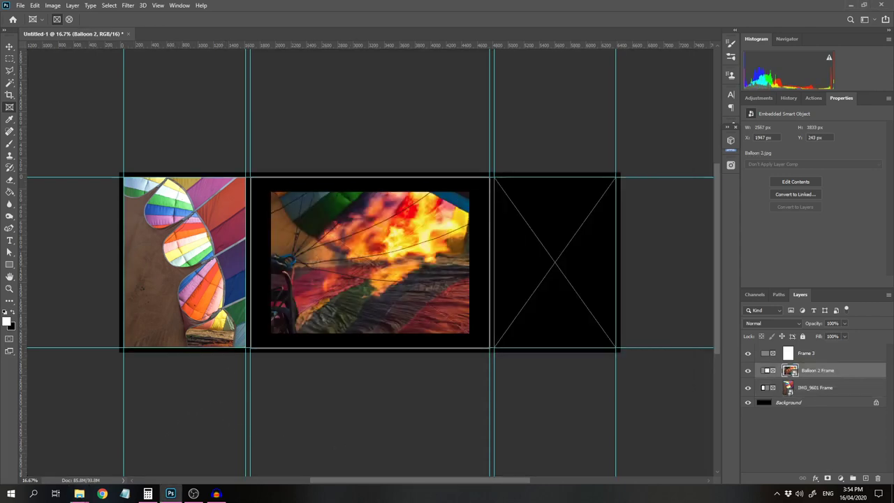
Place Balloon 3.jpg from the Triptych folder into the right frame.
{"action": "mouse_move", "coordinate": [80, 497]}
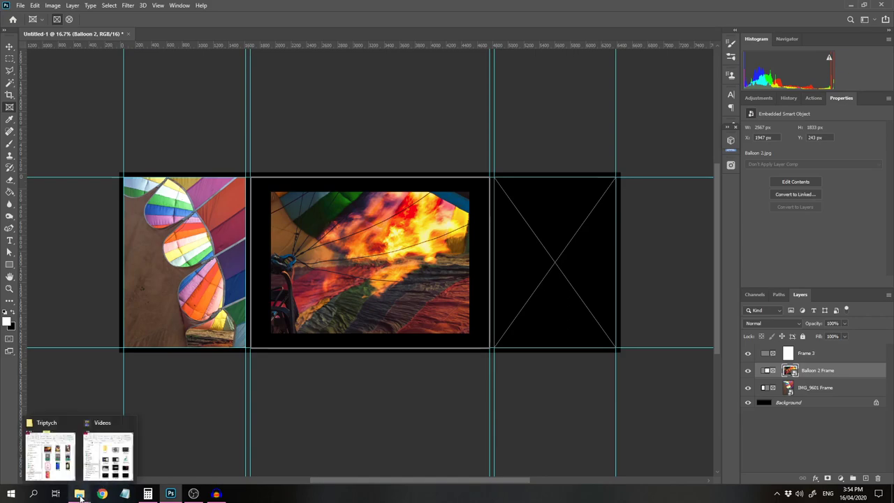
{"action": "mouse_move", "coordinate": [49, 454]}
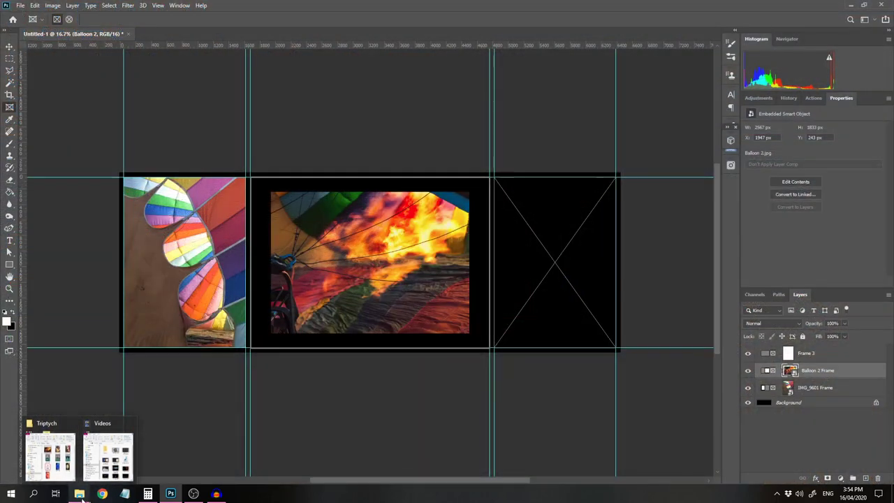
{"action": "left_click", "coordinate": [49, 454]}
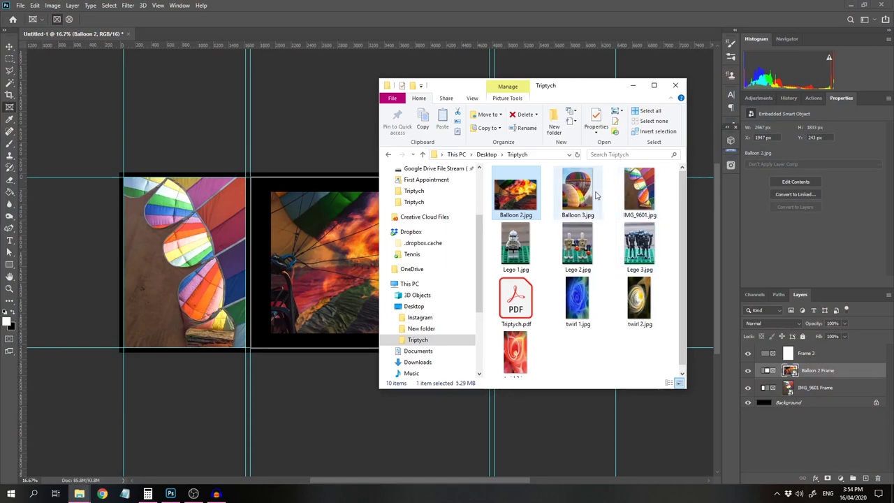
{"action": "left_click_drag", "start_coordinate": [601, 87], "coordinate": [396, 72]}
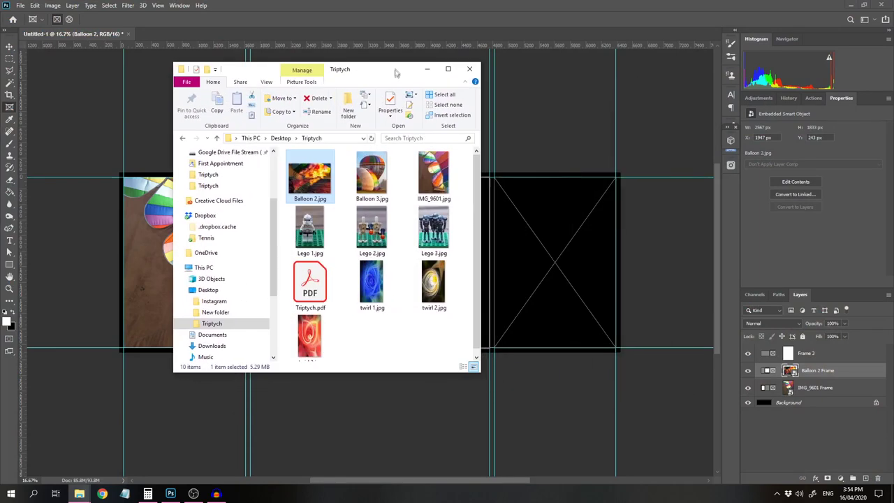
{"action": "left_click_drag", "start_coordinate": [364, 183], "coordinate": [572, 278]}
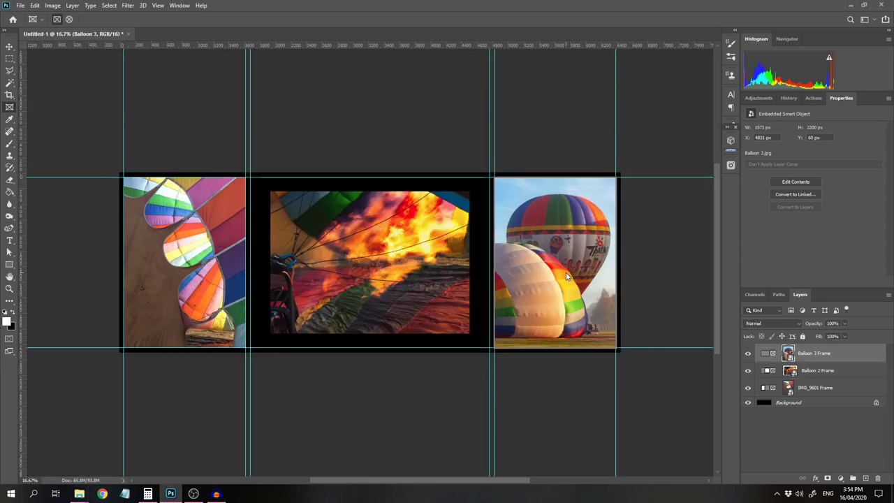
Free Transform the Balloon 2 image inside the centre frame to about 3099 × 2213 px so it fills the frame.
{"action": "left_click", "coordinate": [370, 276]}
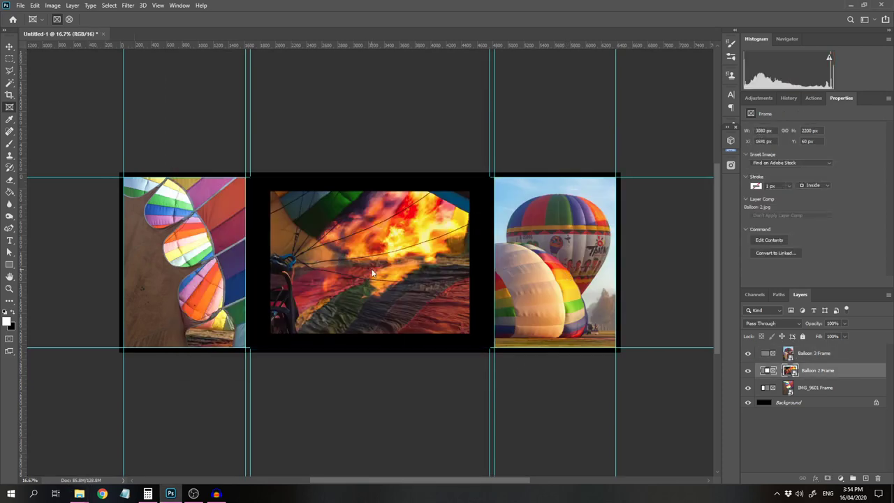
{"action": "left_click", "coordinate": [789, 372]}
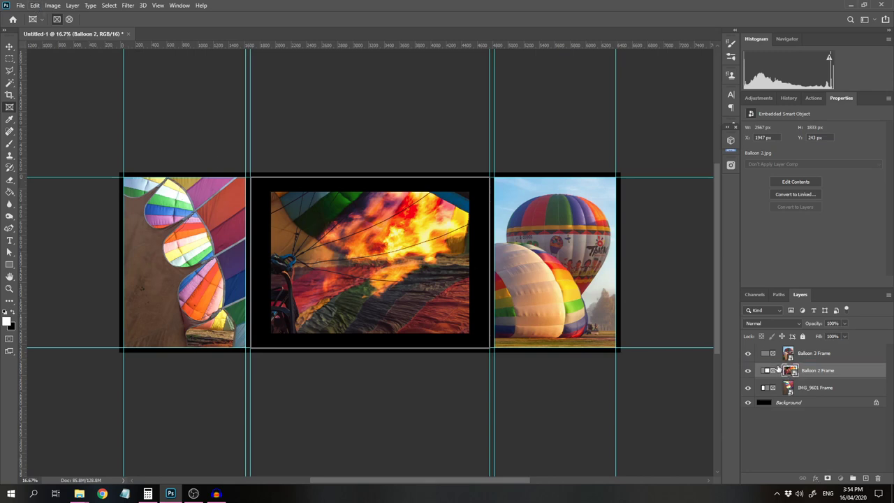
{"action": "left_click", "coordinate": [35, 5]}
{"action": "left_click", "coordinate": [72, 211]}
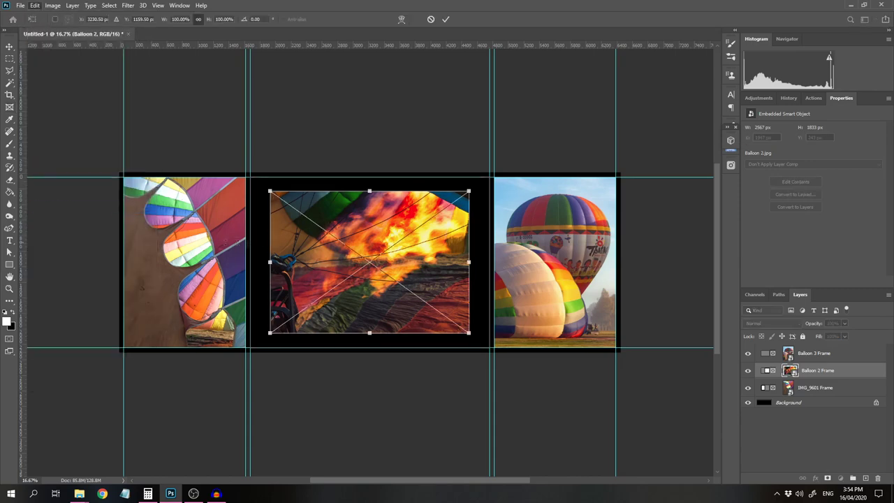
{"action": "left_click_drag", "start_coordinate": [269, 190], "coordinate": [249, 175]}
{"action": "left_click_drag", "start_coordinate": [469, 333], "coordinate": [490, 347]}
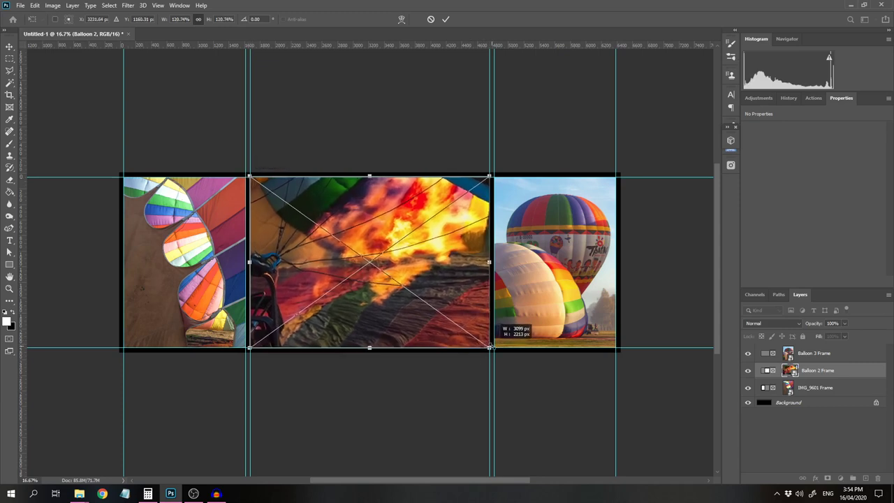
{"action": "left_click", "coordinate": [446, 20]}
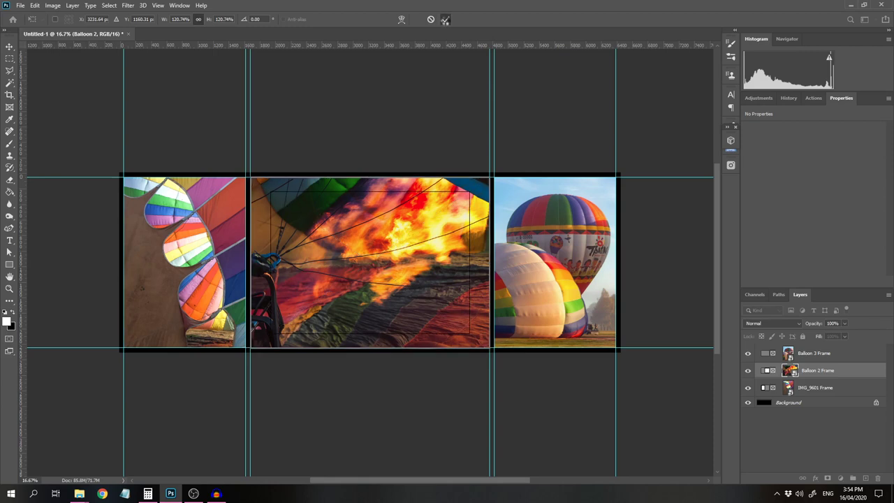
Deselect the centre frame and clear all guides from the document.
{"action": "left_click", "coordinate": [587, 441]}
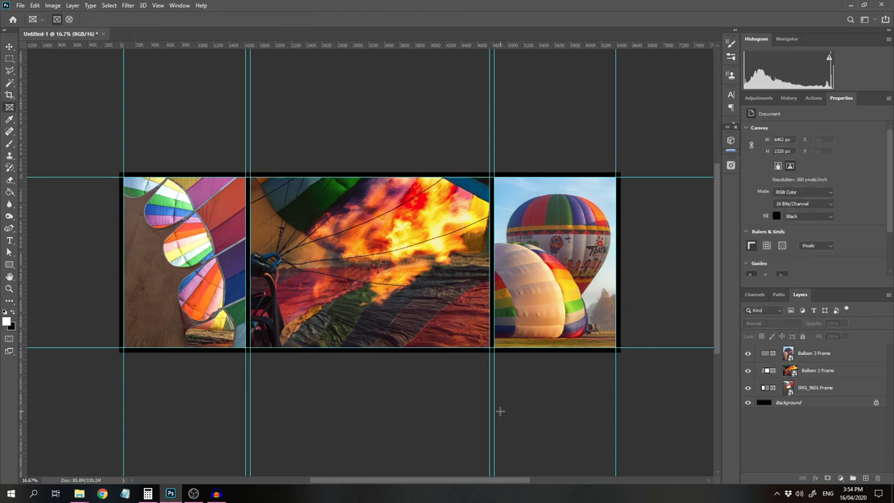
{"action": "left_click", "coordinate": [157, 6]}
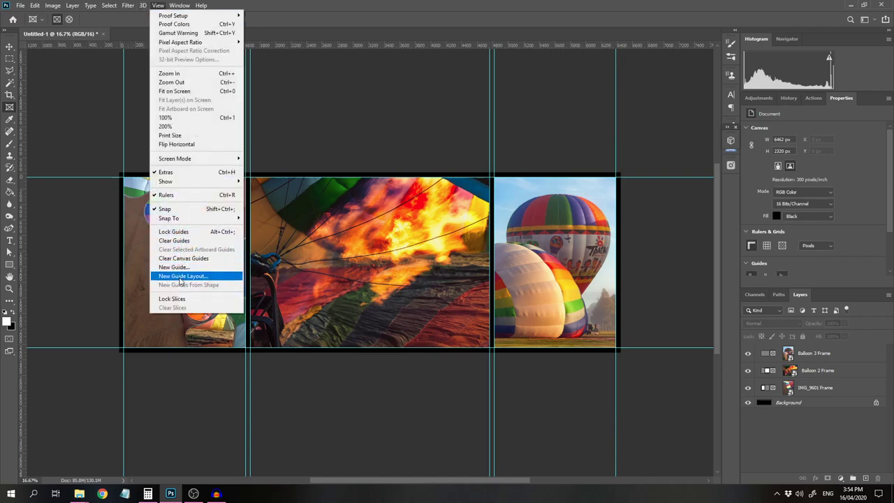
{"action": "left_click", "coordinate": [177, 241]}
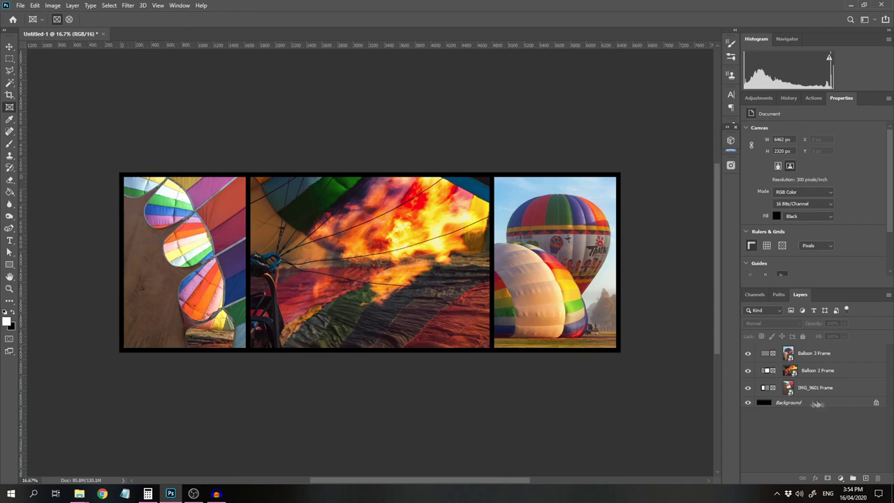
Give the IMG_9601 frame a 4 px inside stroke in light cyan.
{"action": "left_click", "coordinate": [767, 392]}
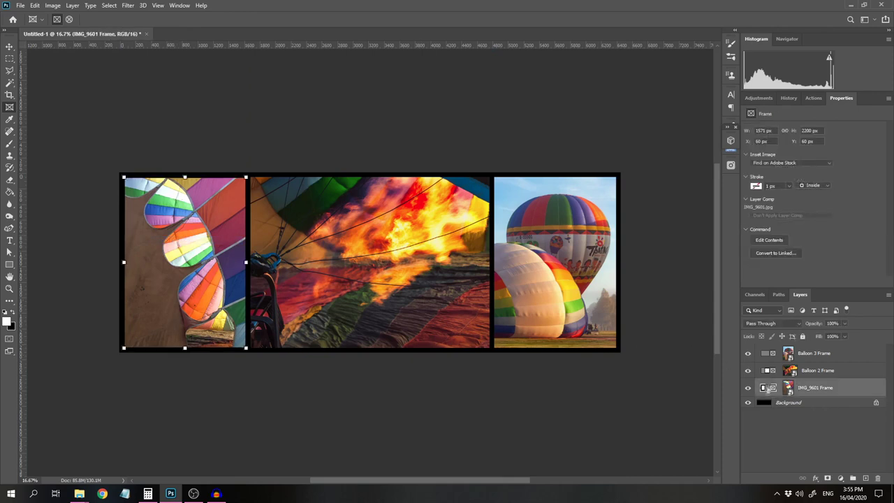
{"action": "left_click", "coordinate": [763, 187]}
{"action": "left_click", "coordinate": [772, 203]}
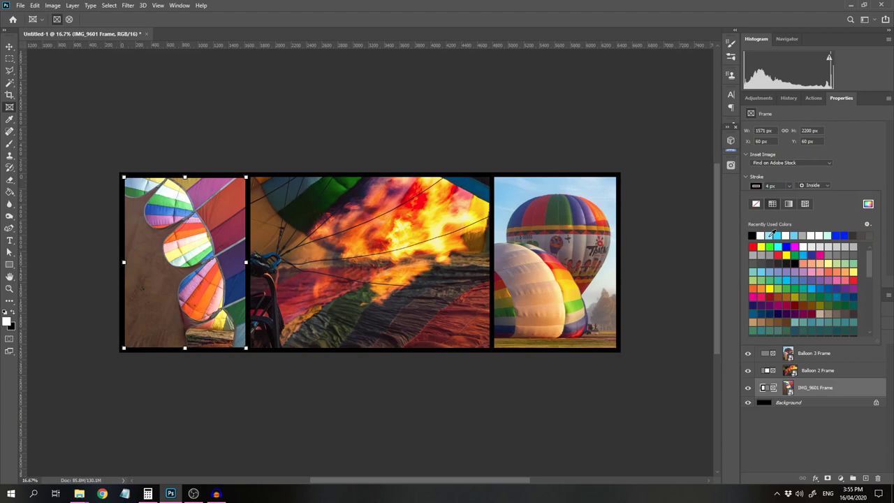
{"action": "left_click", "coordinate": [772, 234]}
Give the Balloon 2 and Balloon 3 frames a 4 px inside stroke in the same light cyan.
{"action": "left_click", "coordinate": [807, 375]}
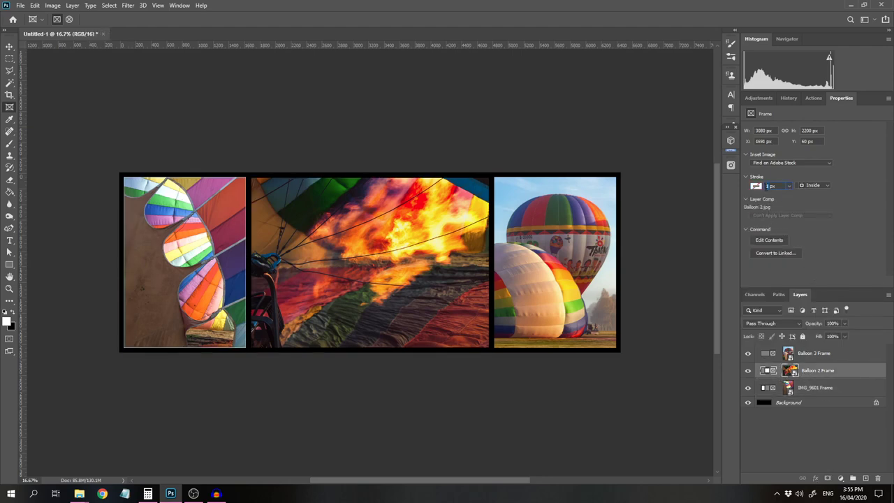
{"action": "left_click", "coordinate": [756, 186]}
{"action": "left_click", "coordinate": [753, 236]}
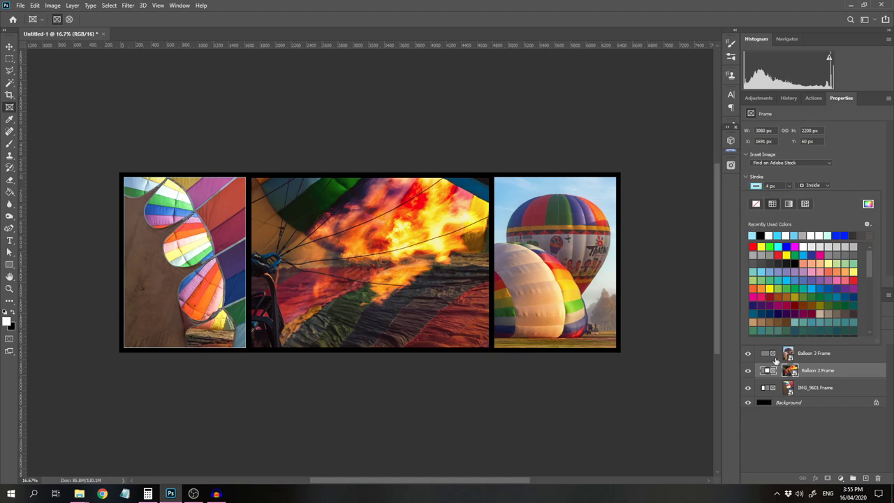
{"action": "left_click", "coordinate": [775, 357]}
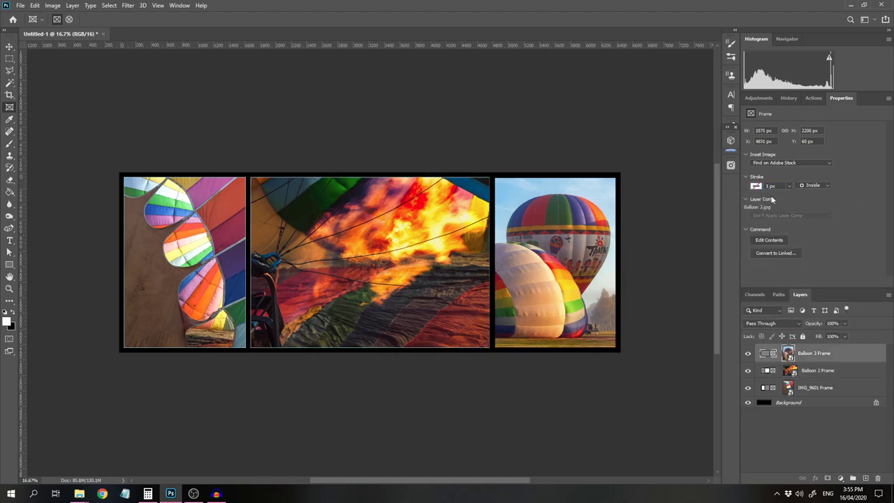
{"action": "type", "text": "4"}
{"action": "left_click", "coordinate": [757, 185]}
{"action": "left_click", "coordinate": [753, 235]}
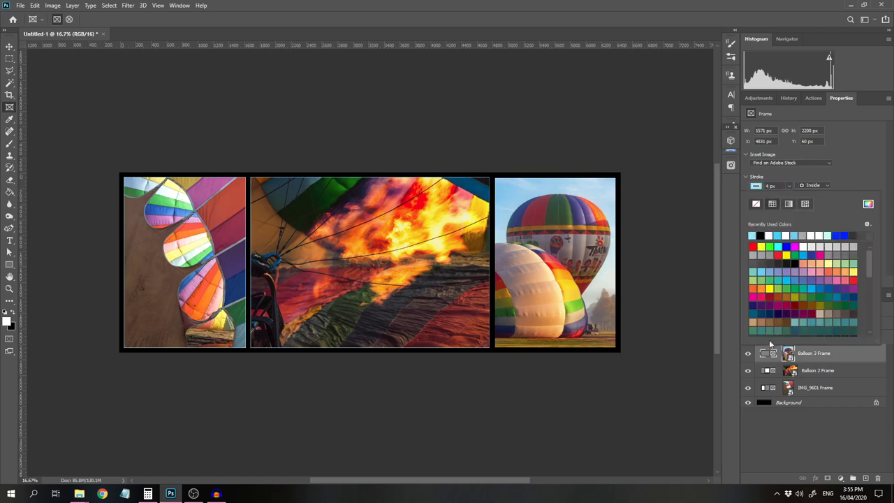
Add a 4 px inside stroke in light blue #63d1ff around the entire canvas on the Background layer and clear the selection.
{"action": "left_click", "coordinate": [773, 410]}
{"action": "left_click", "coordinate": [769, 404]}
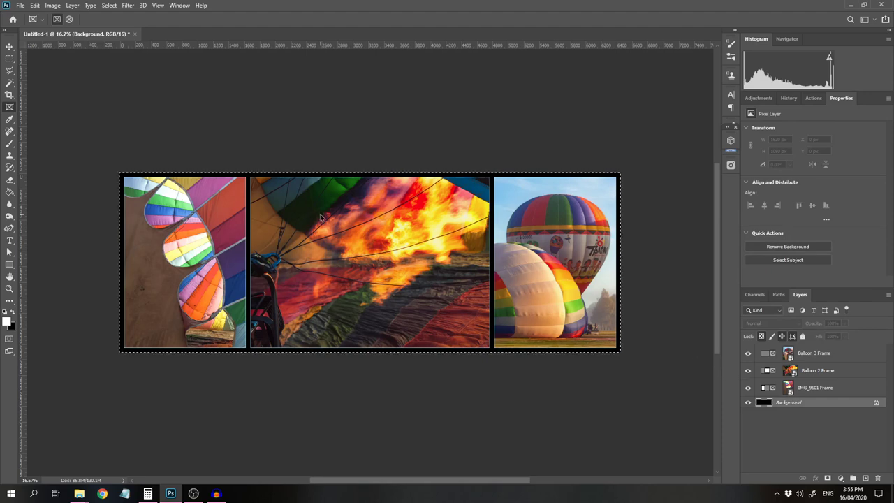
{"action": "left_click", "coordinate": [34, 4]}
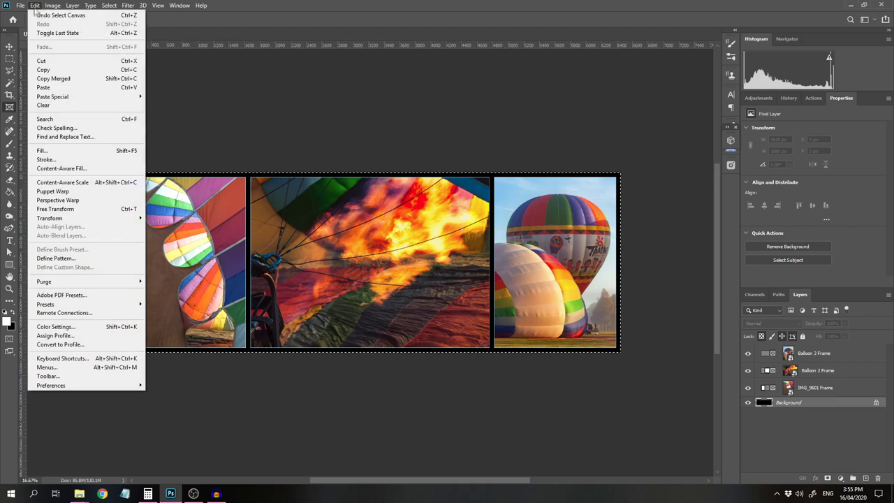
{"action": "left_click", "coordinate": [55, 162]}
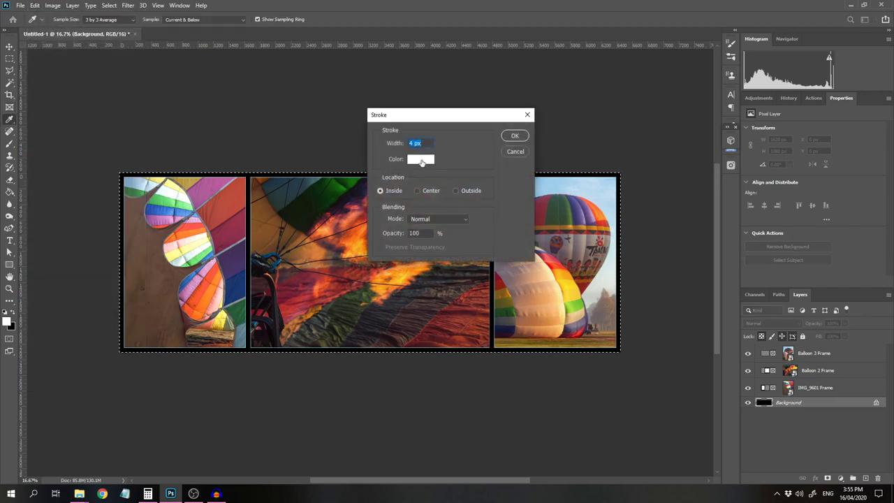
{"action": "left_click", "coordinate": [424, 161]}
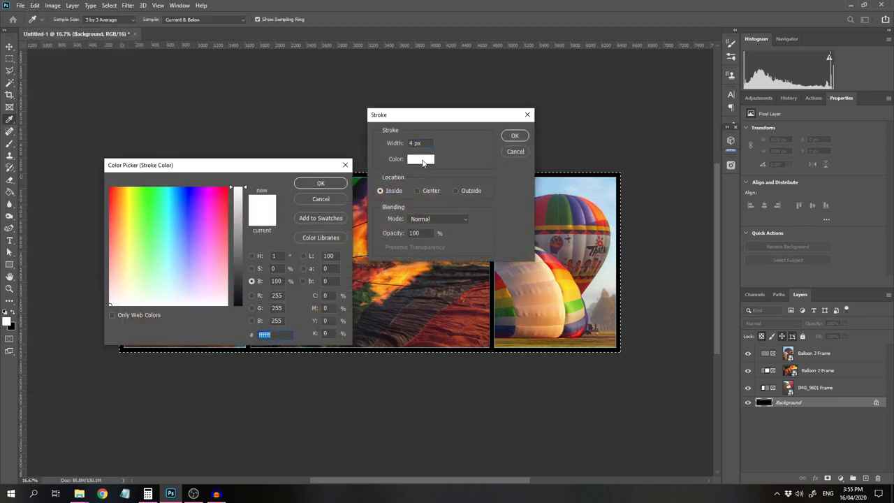
{"action": "left_click", "coordinate": [170, 200]}
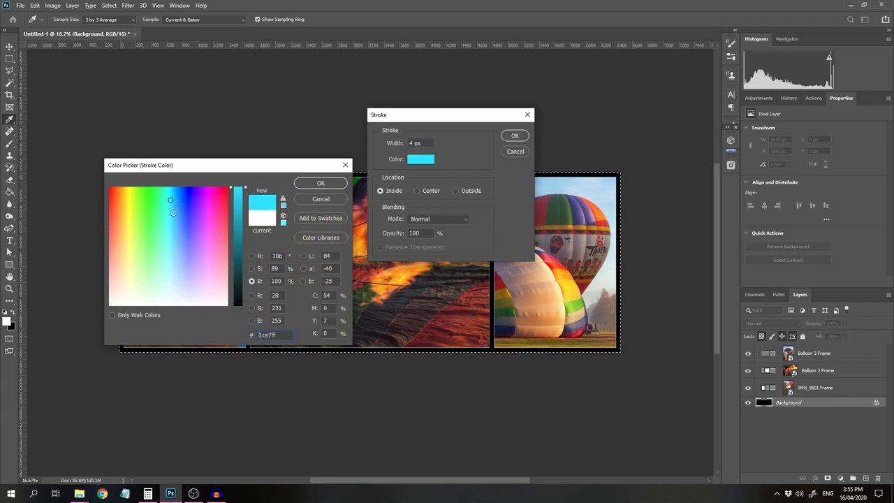
{"action": "left_click", "coordinate": [174, 232]}
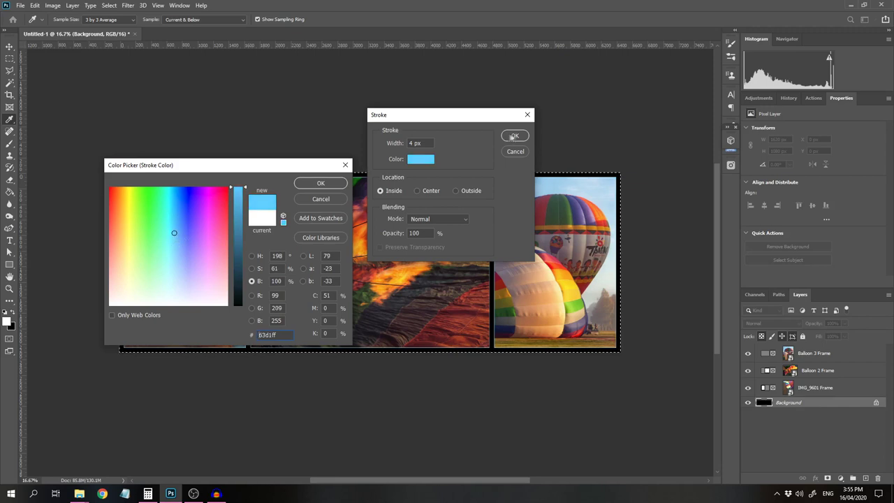
{"action": "left_click", "coordinate": [320, 183]}
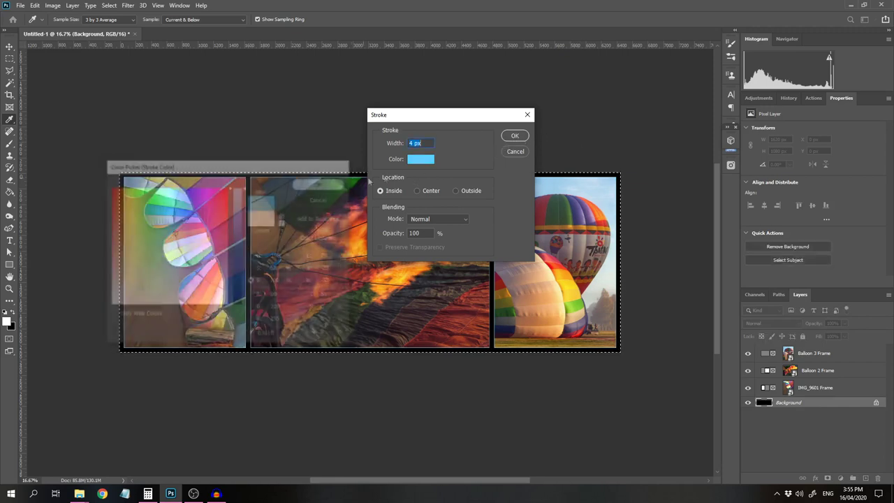
{"action": "left_click", "coordinate": [517, 137]}
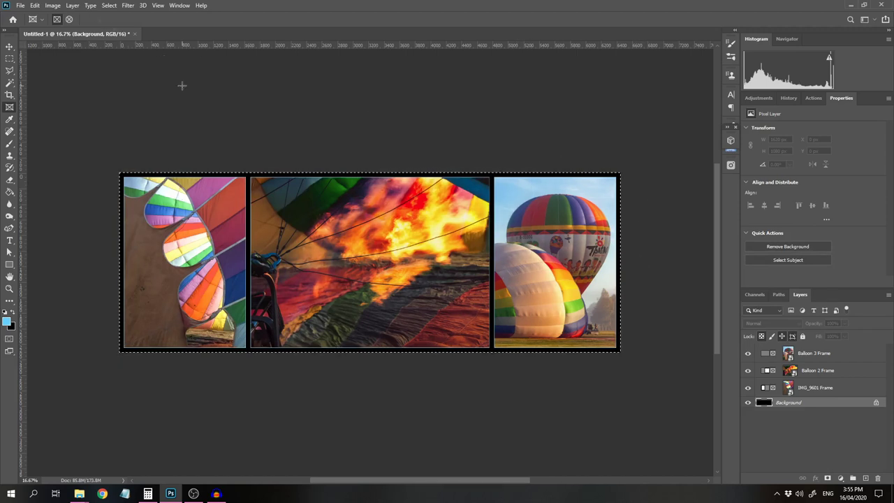
{"action": "key", "text": "ctrl+d"}
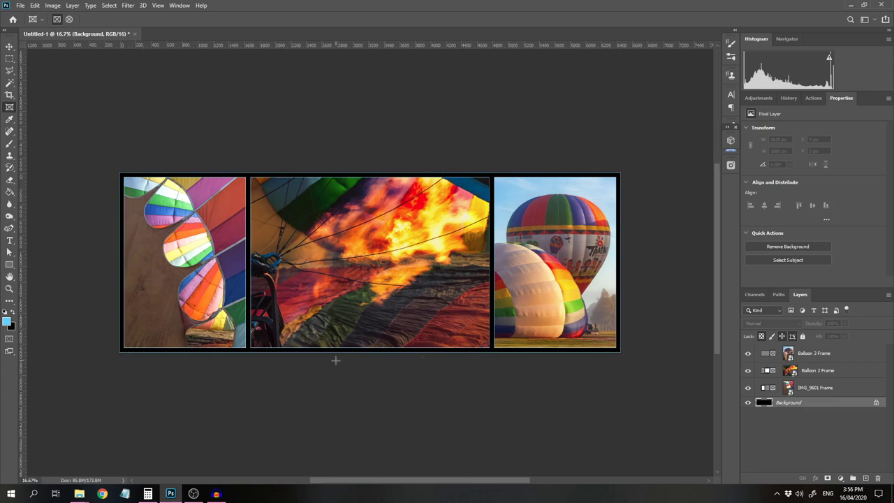
Resize the whole image to 1620 px wide with proportions linked and automatic resampling.
{"action": "left_click", "coordinate": [54, 5]}
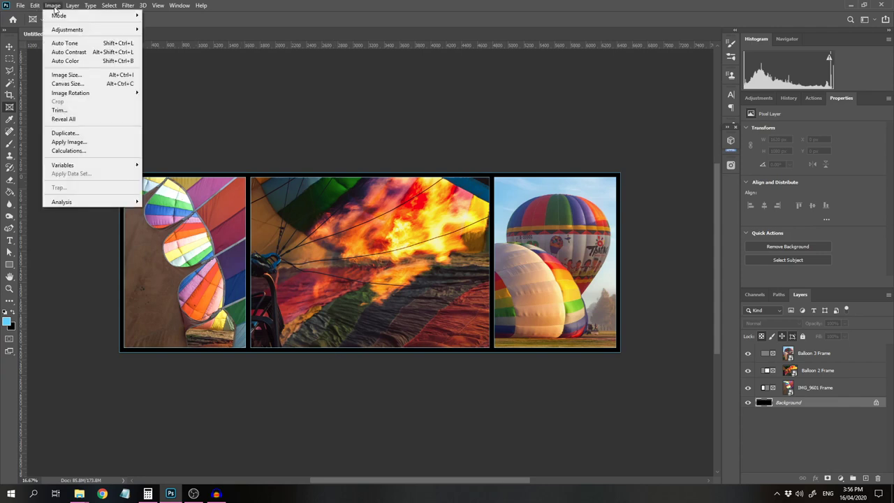
{"action": "left_click", "coordinate": [81, 76]}
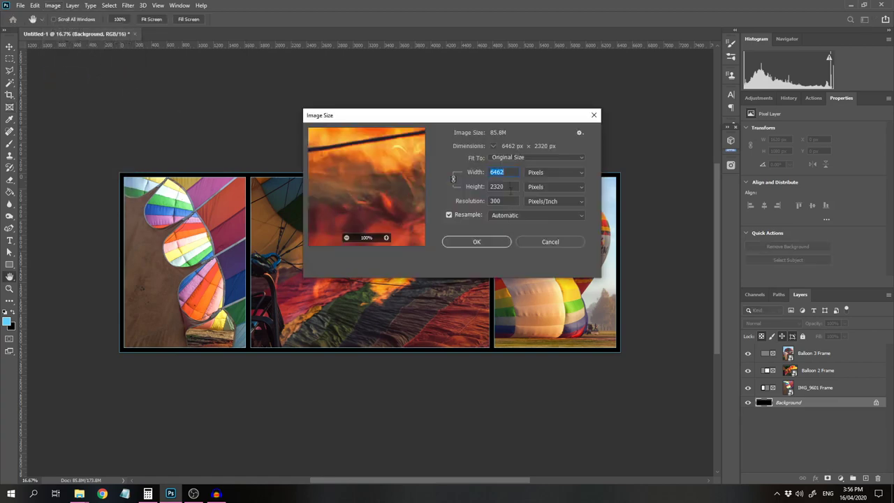
{"action": "type", "text": "1620"}
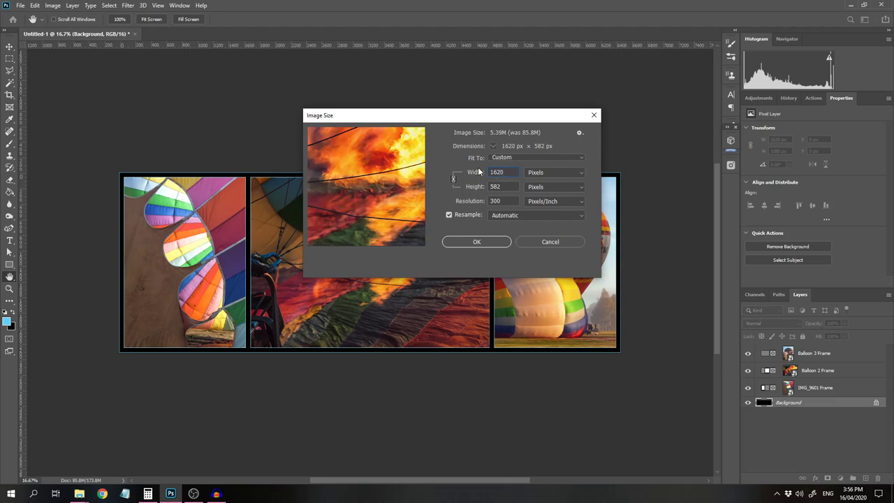
{"action": "left_click", "coordinate": [494, 241]}
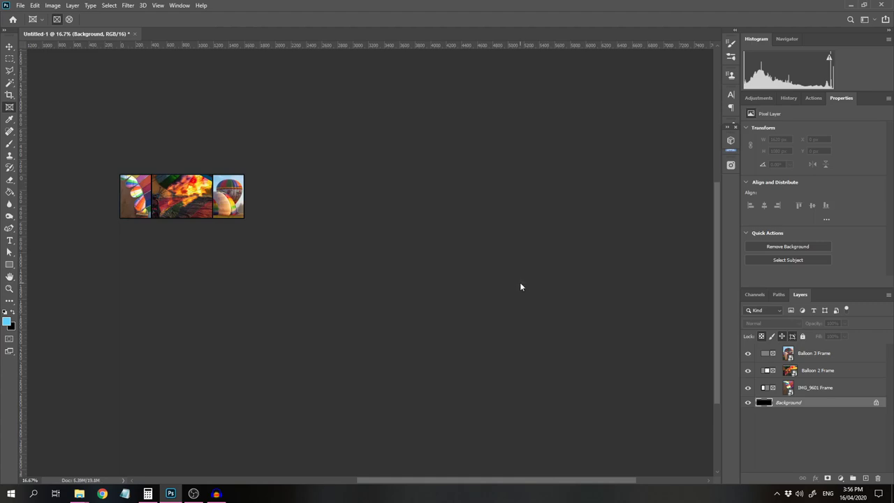
{"action": "key", "text": "ctrl+0"}
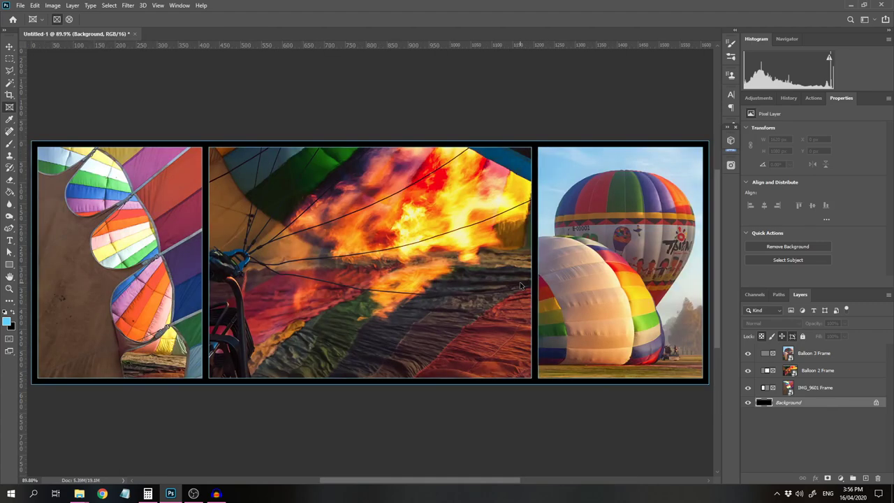